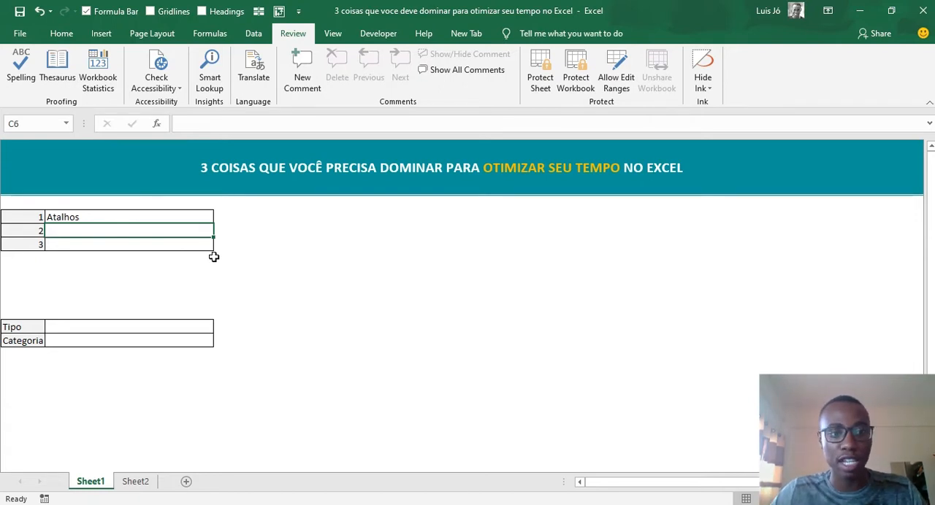
# - Switch back and forth between Sheet1 and Sheet2 to view their contents, going to cell A1 on Sheet2 and finishing on Sheet1
pyautogui.click(140, 482)
pyautogui.click(97, 482)
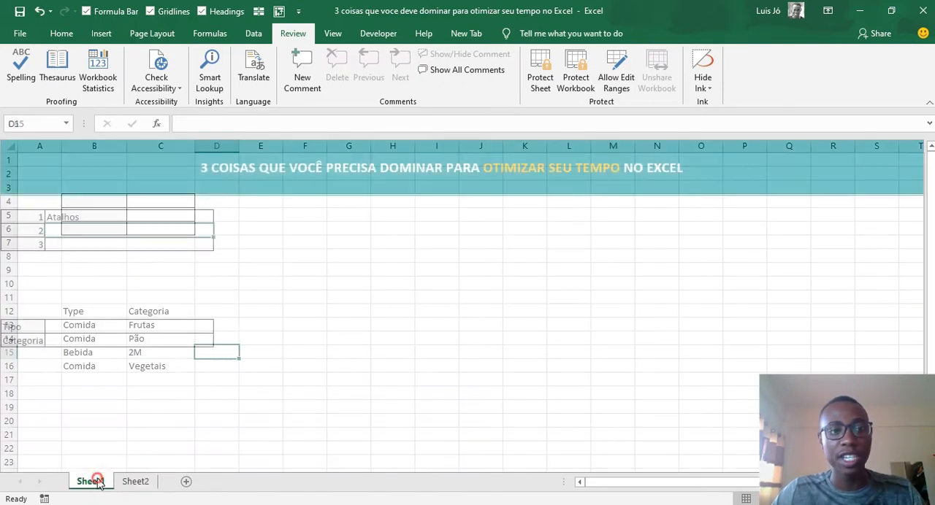
pyautogui.click(139, 483)
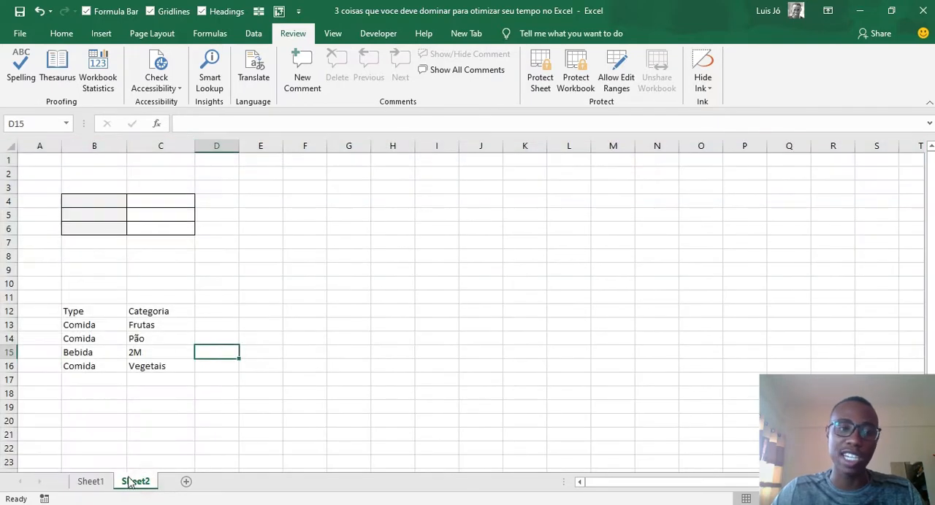
pyautogui.hotkey('ctrl', 'Home')
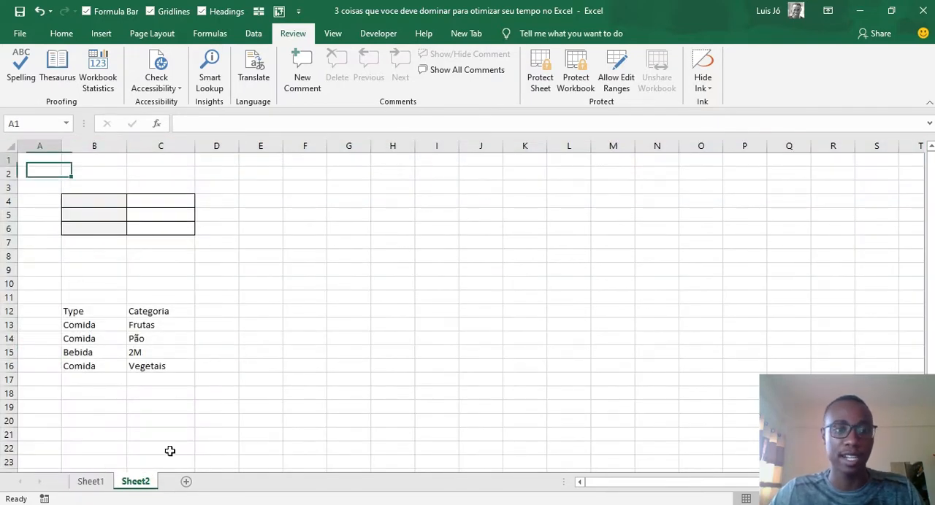
pyautogui.click(102, 481)
pyautogui.click(139, 482)
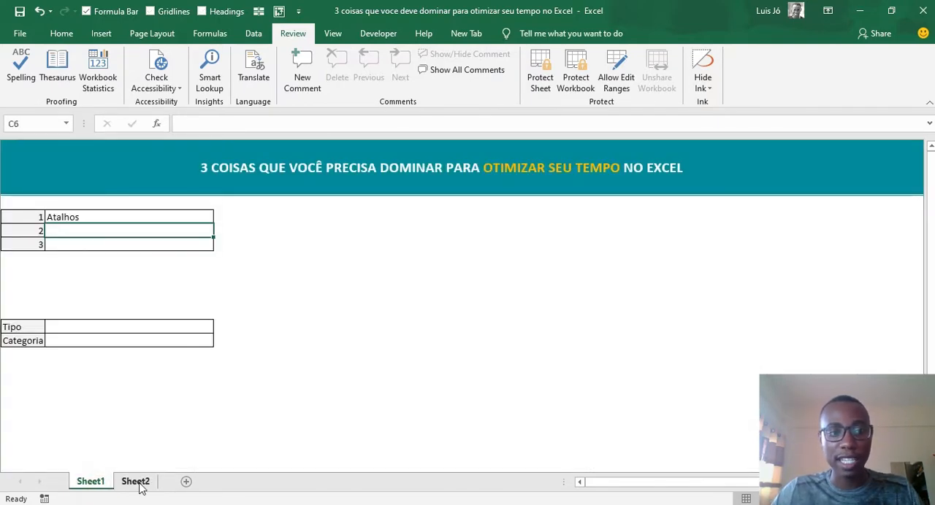
pyautogui.click(102, 481)
pyautogui.click(139, 482)
pyautogui.click(103, 481)
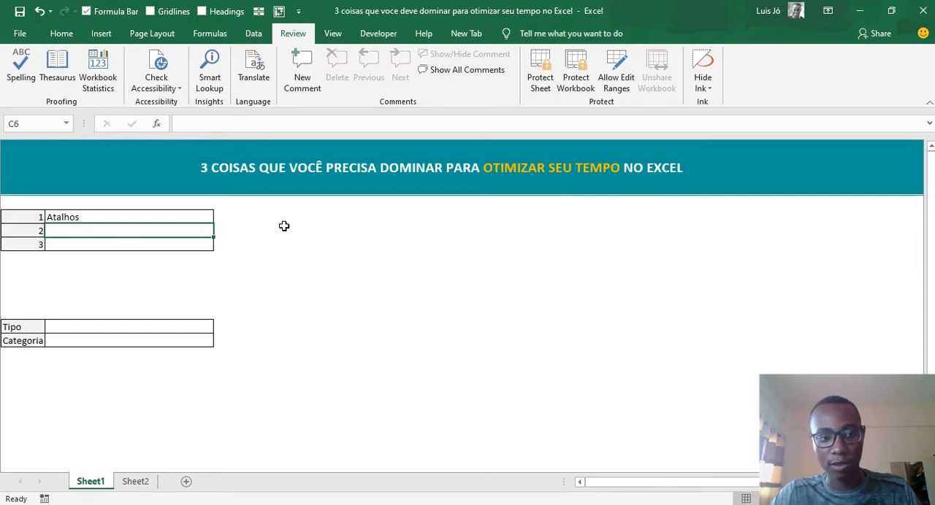
# - Move to the next sheet and back to Sheet1 several times
pyautogui.hotkey('ctrl', 'pagedown')
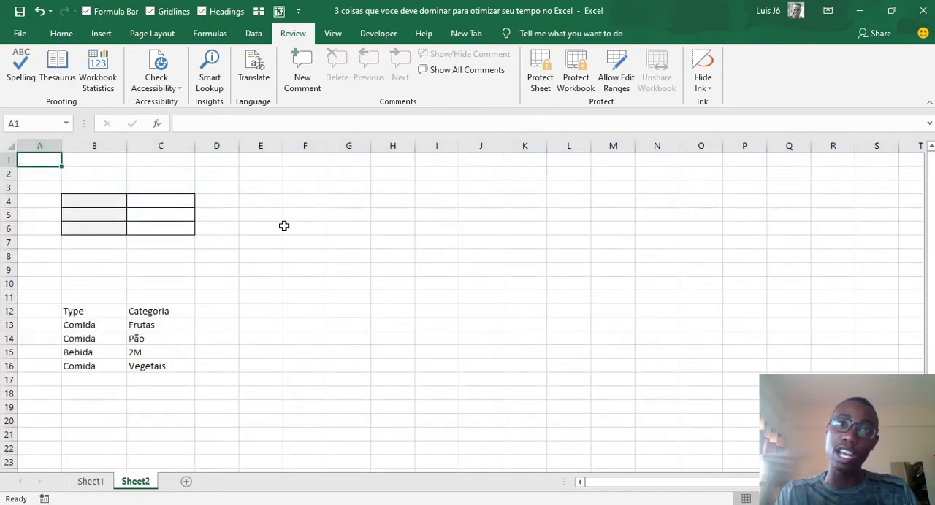
pyautogui.hotkey('ctrl', 'pageup')
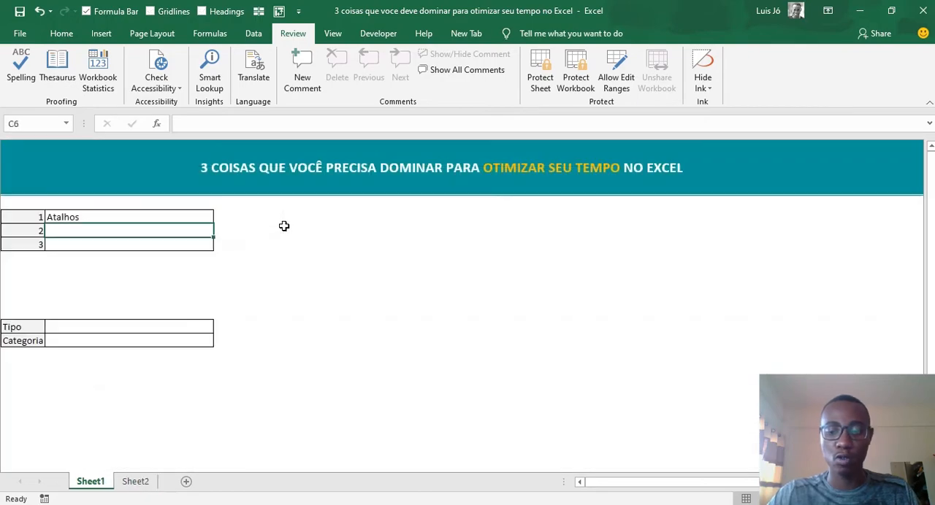
pyautogui.hotkey('ctrl', 'pagedown')
pyautogui.hotkey('ctrl', 'pageup')
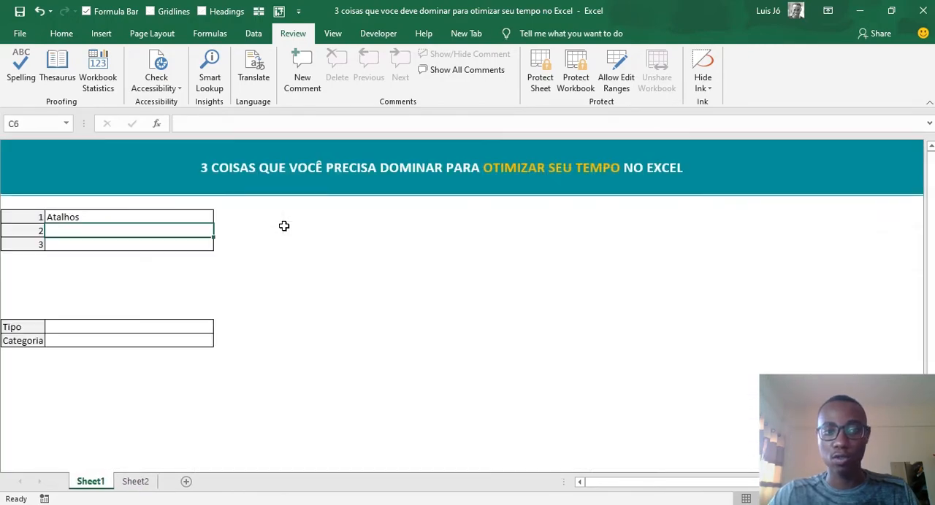
pyautogui.hotkey('ctrl', 'pagedown')
pyautogui.hotkey('ctrl', 'pageup')
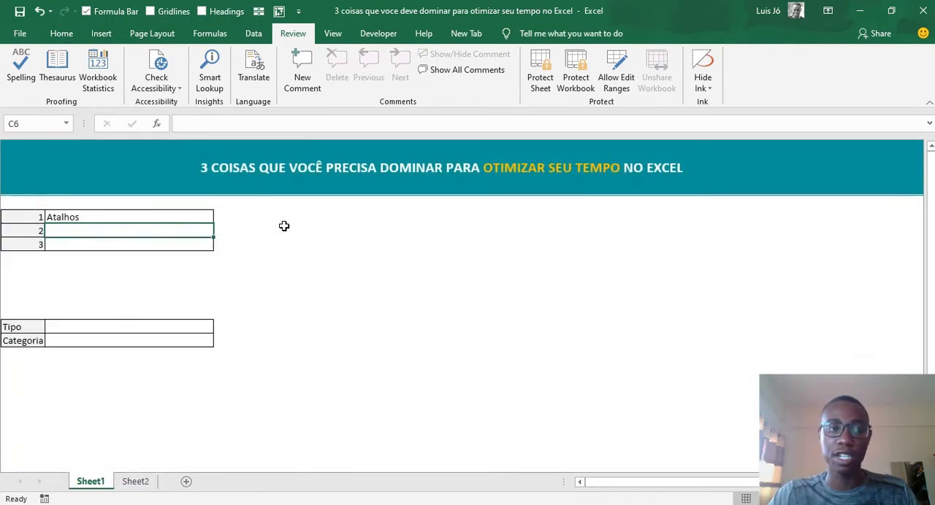
pyautogui.hotkey('ctrl', 'pagedown')
pyautogui.hotkey('ctrl', 'pageup')
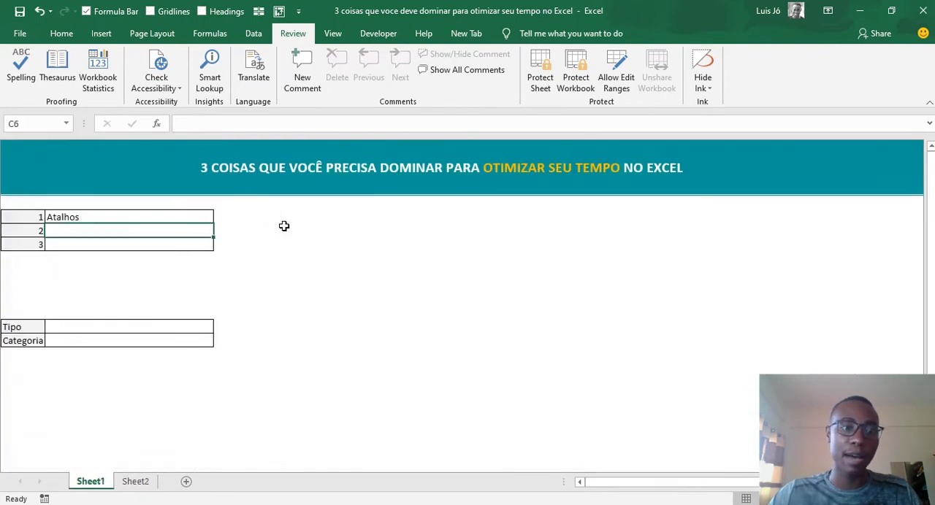
# - Add a blank worksheet after Sheet2, and cycle through all the sheets back to Sheet1
pyautogui.hotkey('ctrl', 'pagedown')
pyautogui.click(187, 482)
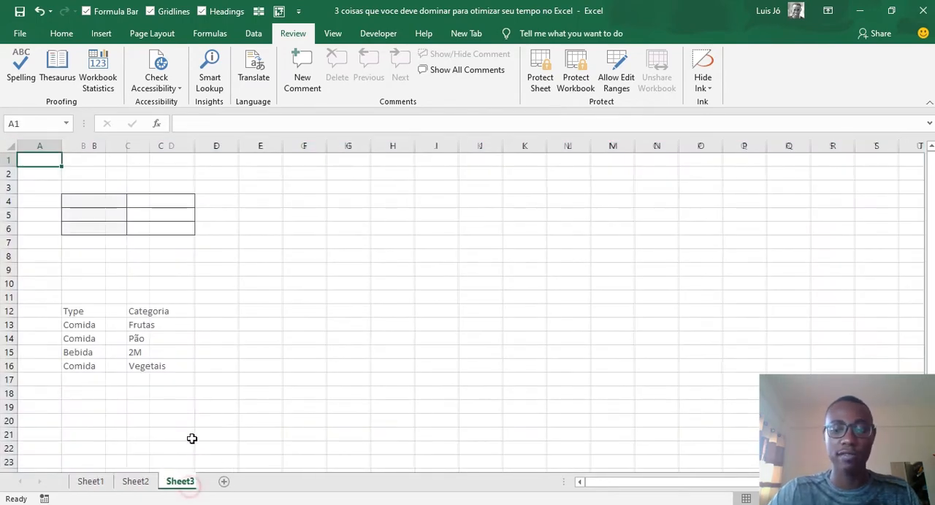
pyautogui.hotkey('ctrl', 'pageup')
pyautogui.hotkey('ctrl', 'pageup')
pyautogui.hotkey('ctrl', 'pagedown')
pyautogui.hotkey('ctrl', 'pagedown')
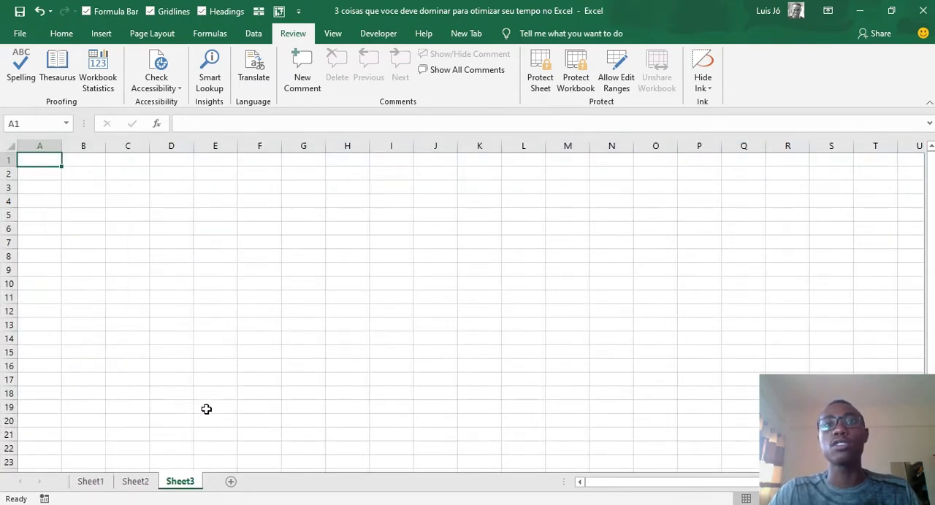
pyautogui.hotkey('ctrl', 'pageup')
pyautogui.hotkey('ctrl', 'pageup')
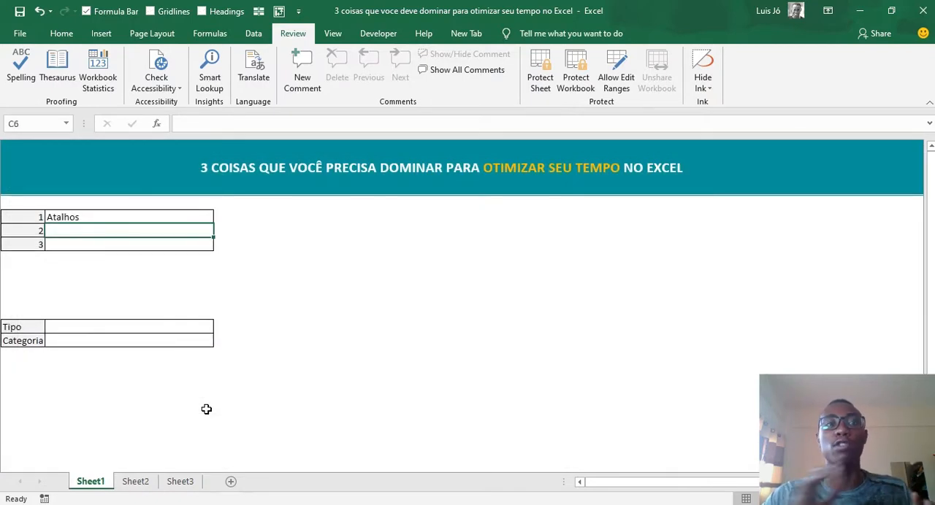
# - Page through Sheet1, Sheet2 and Sheet3 in both directions, finishing on Sheet1
pyautogui.click(135, 482)
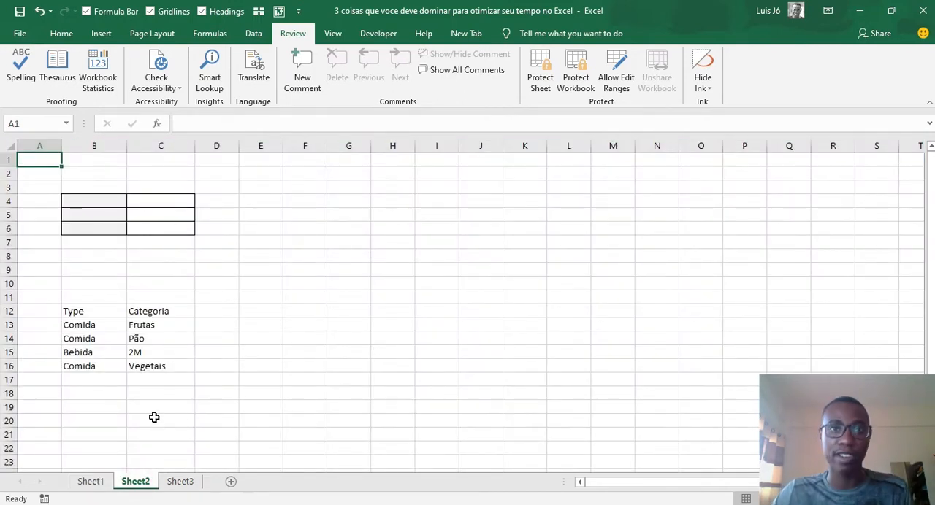
pyautogui.click(93, 482)
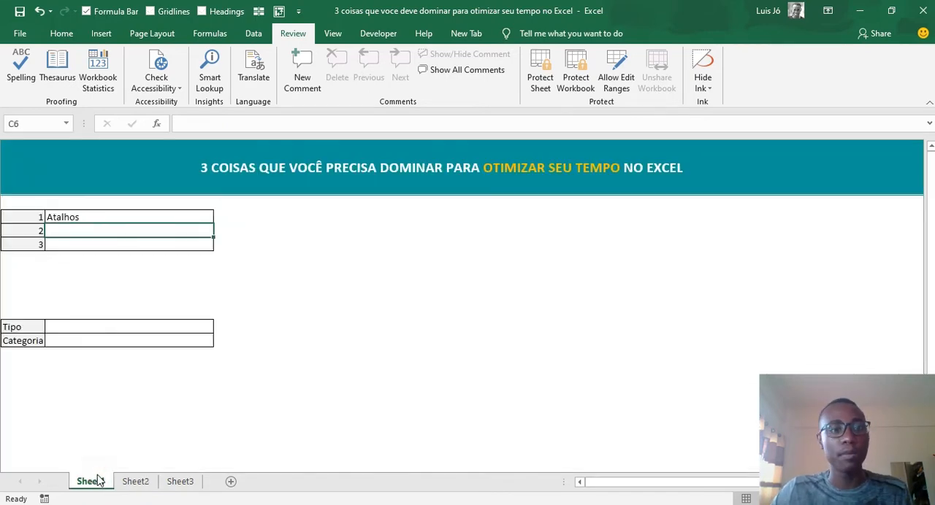
pyautogui.click(133, 482)
pyautogui.click(176, 482)
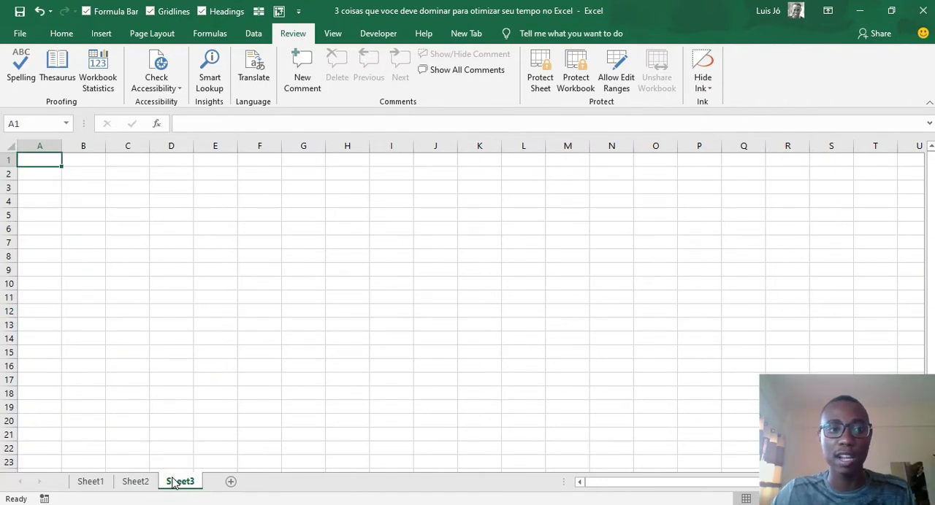
pyautogui.click(90, 482)
pyautogui.hotkey('ctrl', 'pagedown')
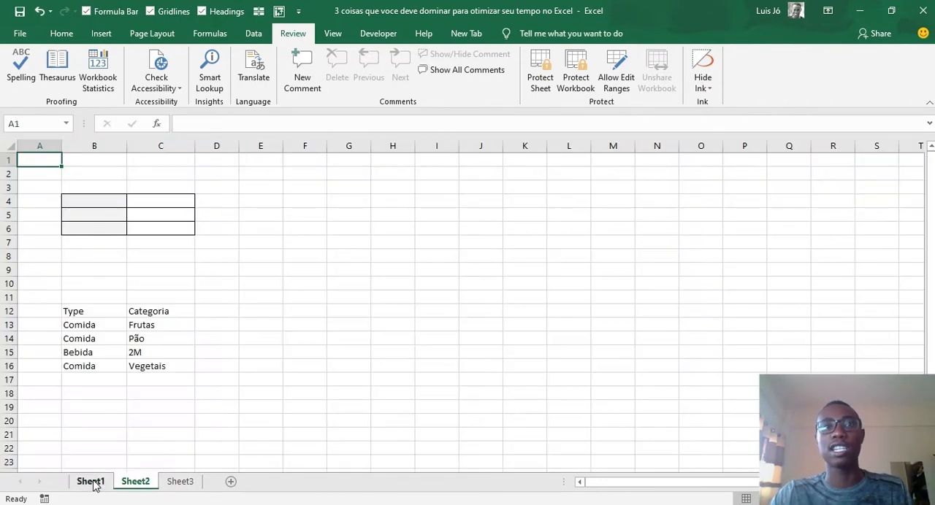
pyautogui.hotkey('ctrl', 'pagedown')
pyautogui.hotkey('ctrl', 'pageup')
pyautogui.hotkey('ctrl', 'pageup')
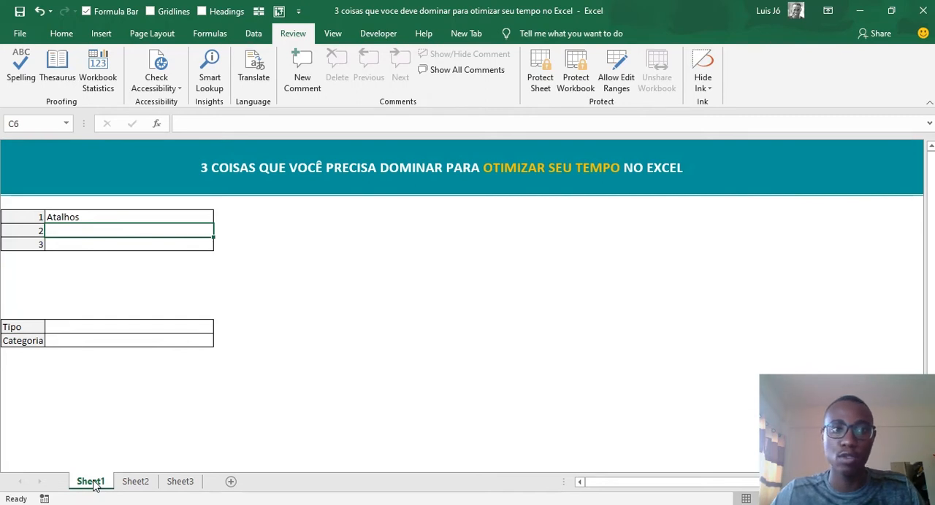
# - Select all cells of Sheet1 starting from empty cell I8, and clear the selection at cell C8
pyautogui.click(469, 261)
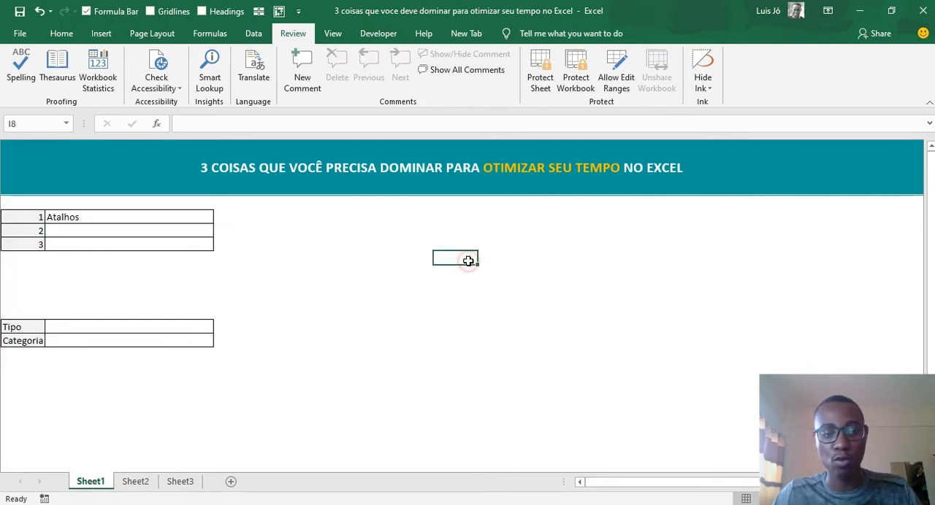
pyautogui.hotkey('ctrl', 'a')
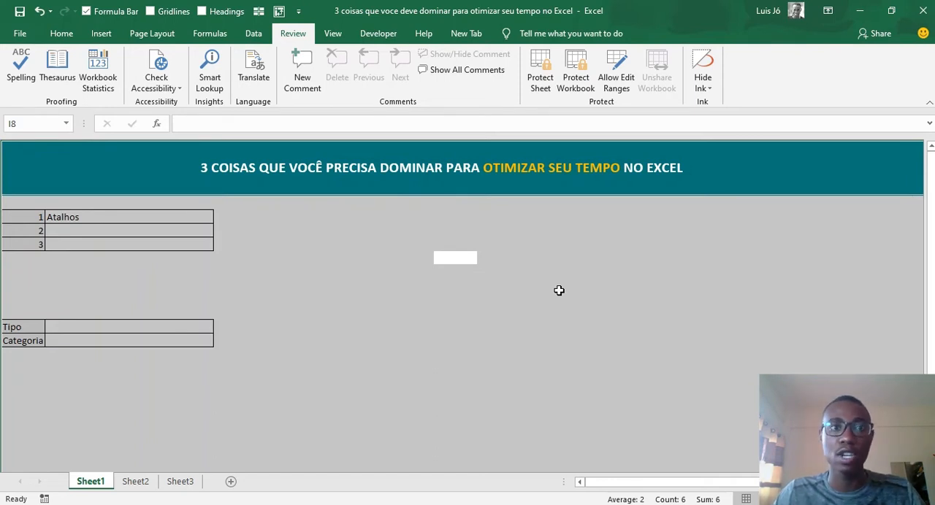
pyautogui.click(76, 254)
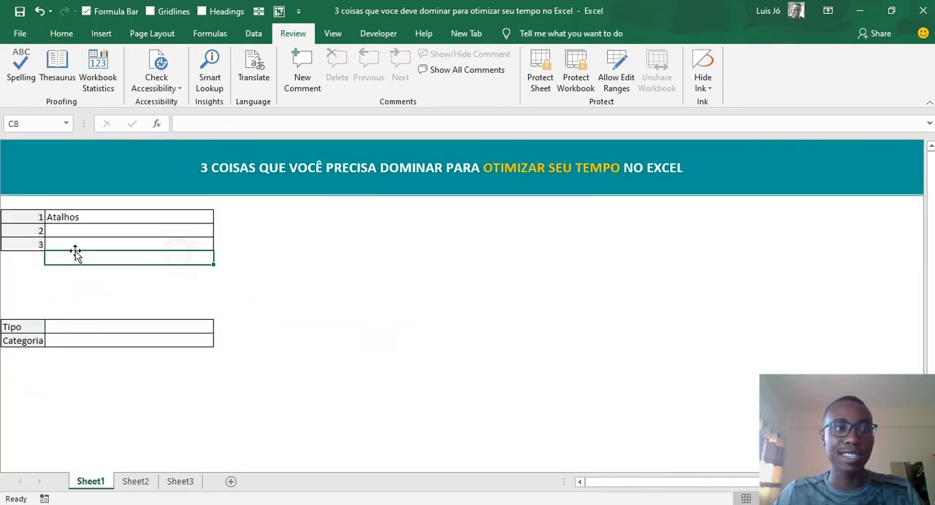
# - Select the numbered table B5:C7 on Sheet1 repeatedly, finishing with the whole table selected from its Atalhos cell
pyautogui.click(35, 218)
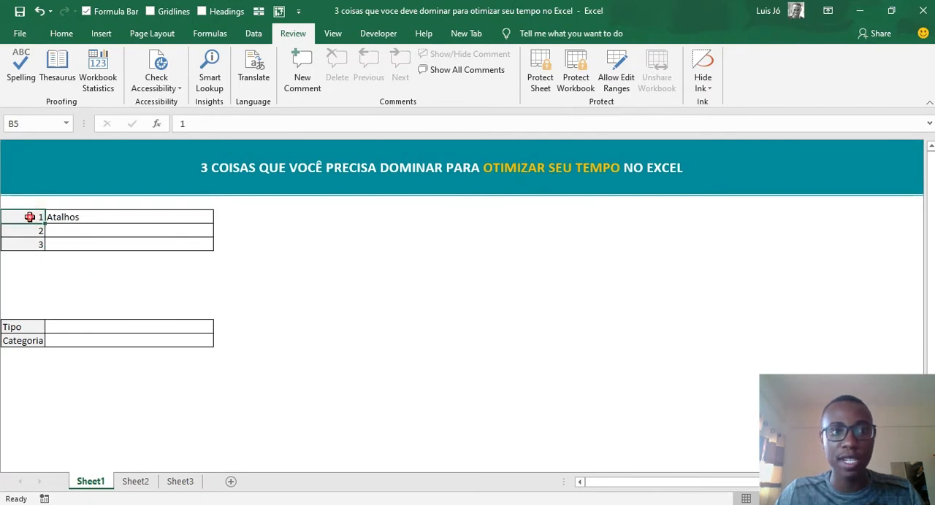
pyautogui.hotkey('ctrl', 'a')
pyautogui.moveTo(146, 256); pyautogui.dragTo(162, 241)
pyautogui.moveTo(36, 217); pyautogui.dragTo(179, 238)
pyautogui.click(279, 230)
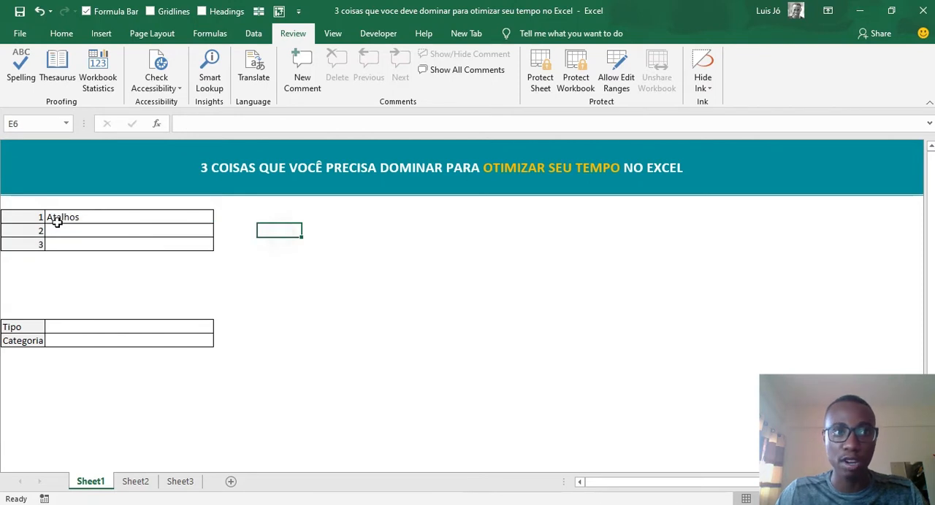
pyautogui.moveTo(27, 218); pyautogui.dragTo(138, 249)
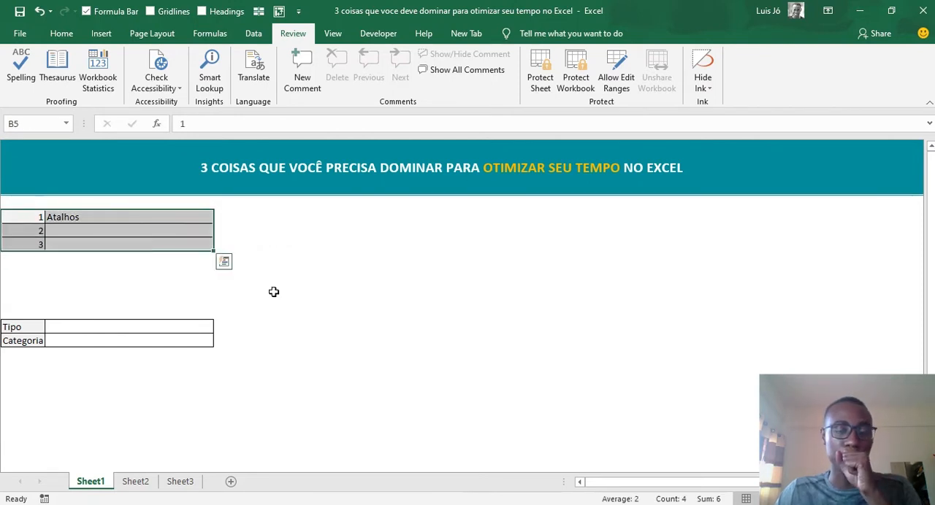
pyautogui.click(305, 271)
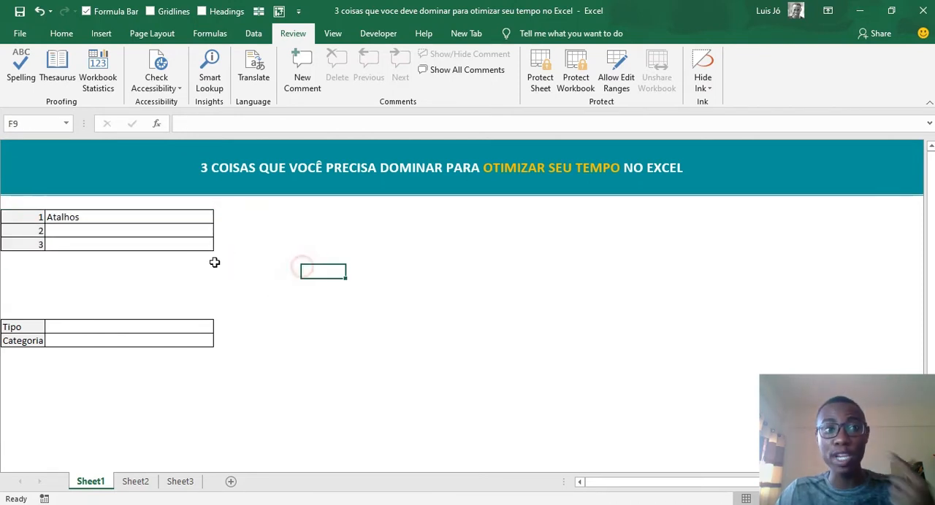
pyautogui.click(91, 220)
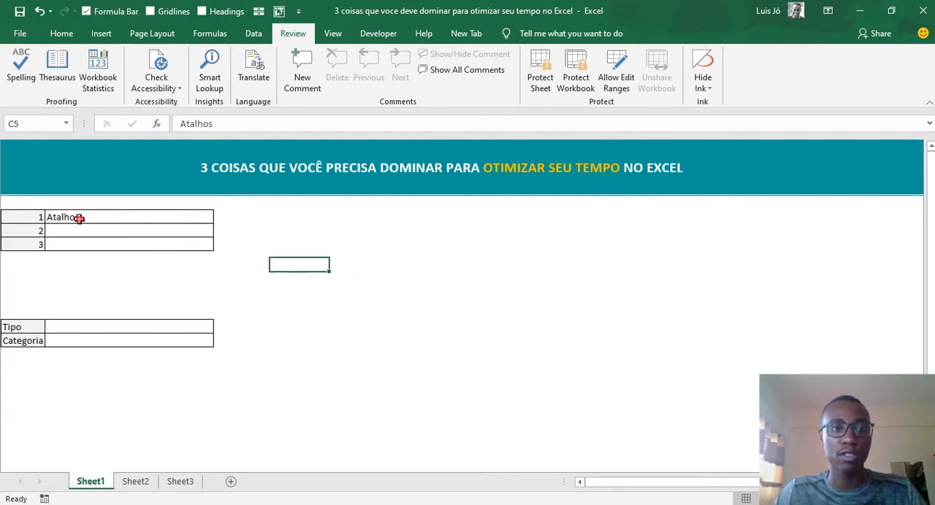
pyautogui.hotkey('ctrl', 'a')
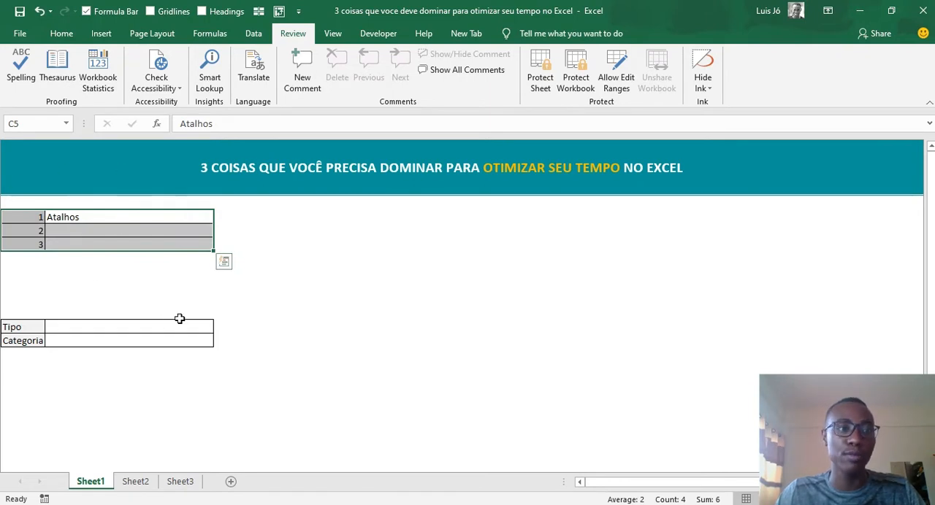
# - Enter "a" in the cell beside Categoria and select the whole Tipo/Categoria table
pyautogui.click(22, 326)
pyautogui.hotkey('shift', 'Down')
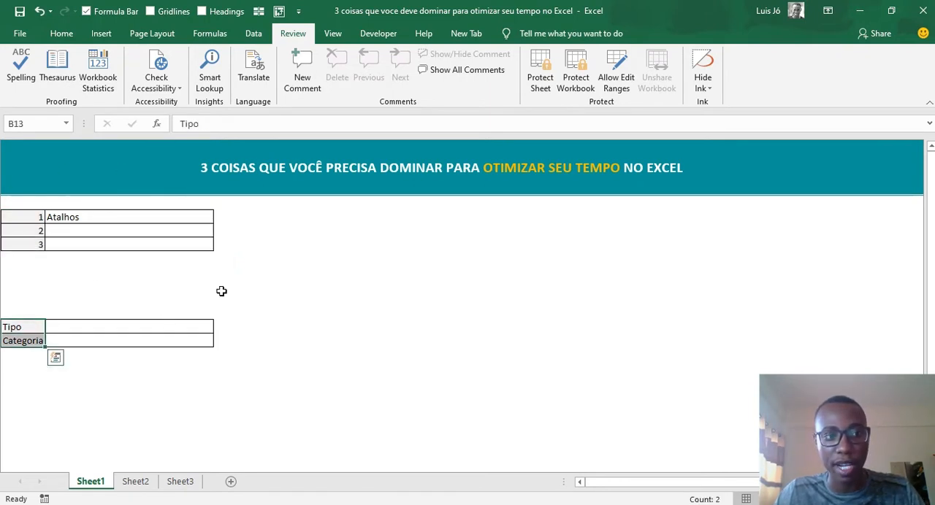
pyautogui.click(114, 338)
pyautogui.write('a')
pyautogui.click(441, 326)
pyautogui.click(30, 323)
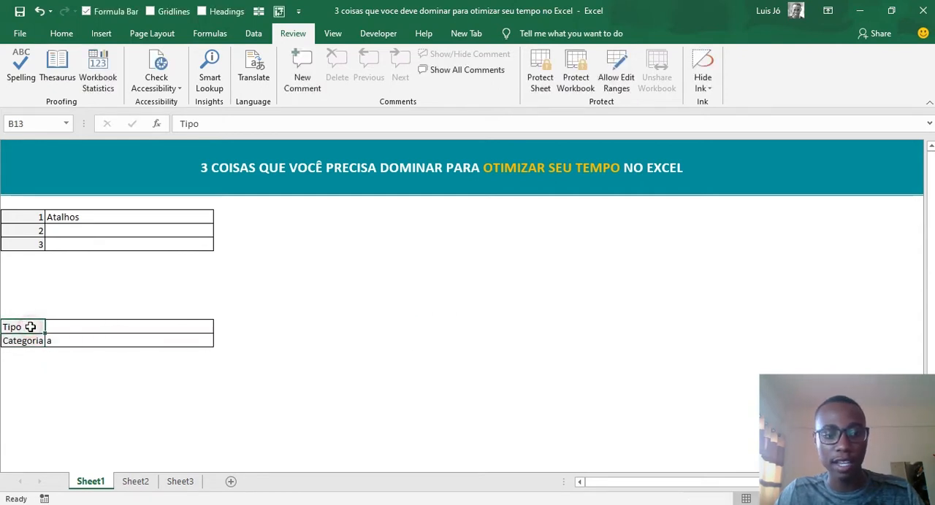
pyautogui.hotkey('ctrl', 'a')
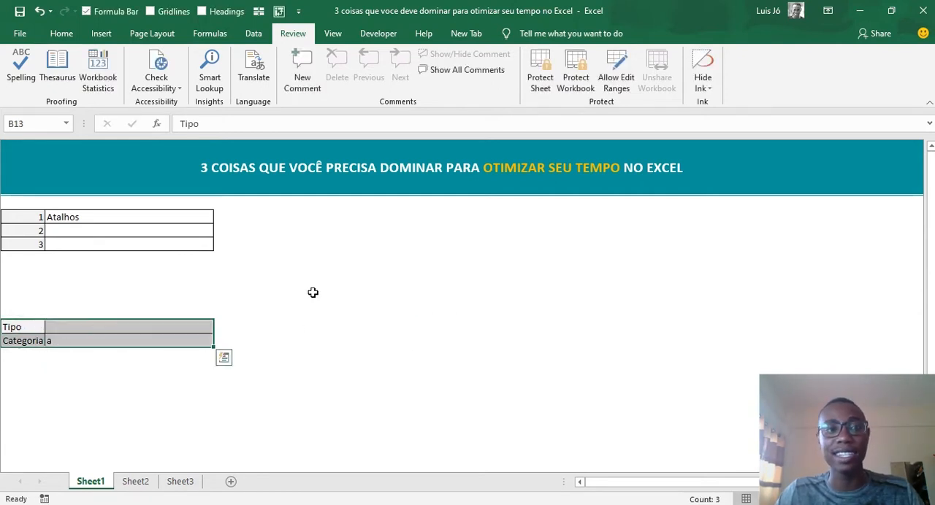
# - Undo the entry in the cell beside Categoria
pyautogui.click(119, 340)
pyautogui.hotkey('ctrl', 'z')
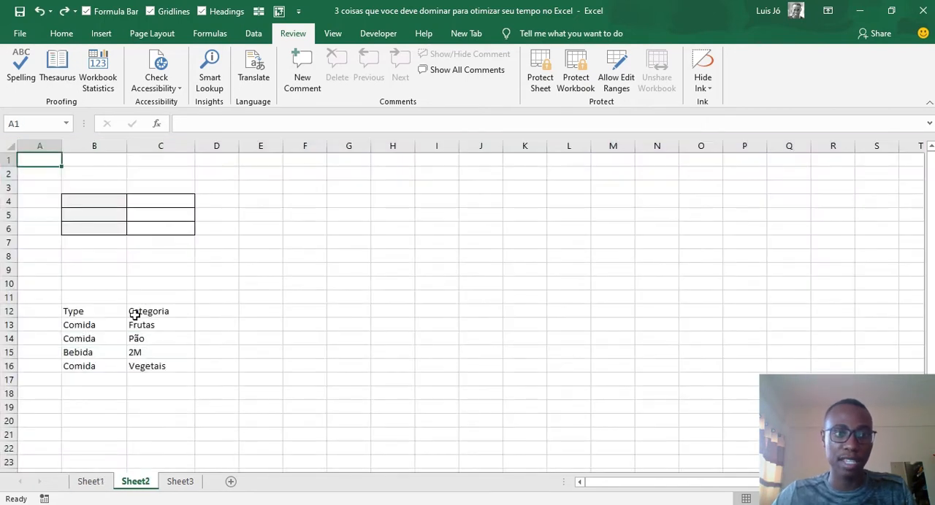
# - On Sheet2, select the Type/Categoria list B12:C16 and extend the selection to the entire sheet
pyautogui.moveTo(103, 312); pyautogui.dragTo(161, 366)
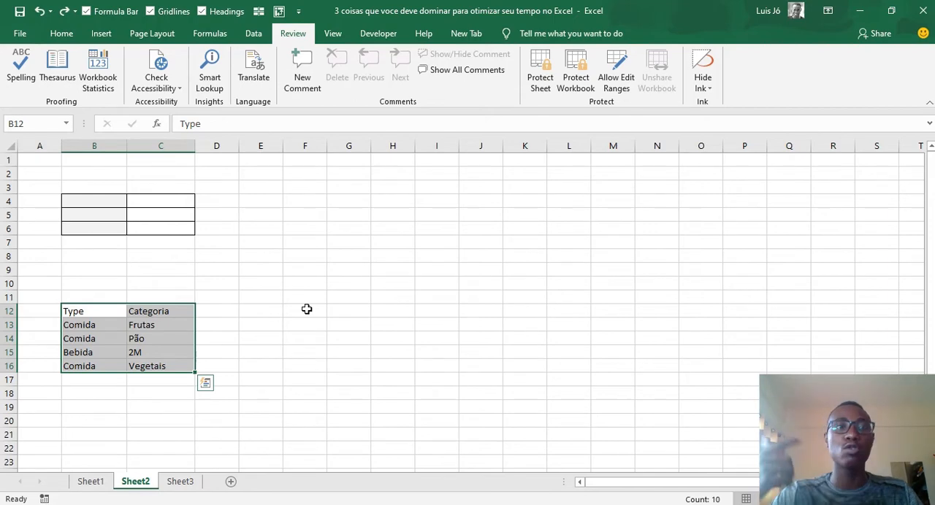
pyautogui.hotkey('ctrl', 'a')
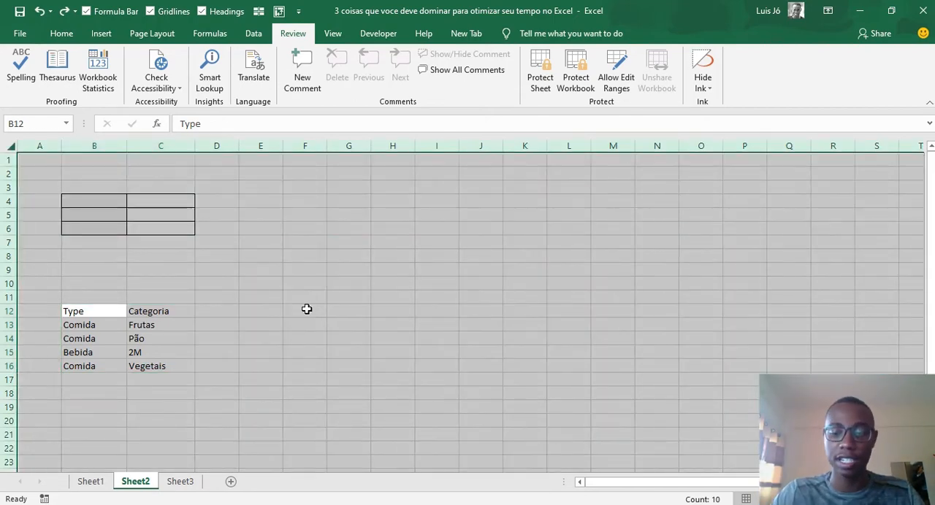
# - Return to Sheet1, select the whole numbered table B5:C7 and copy it
pyautogui.hotkey('ctrl', 'pageup')
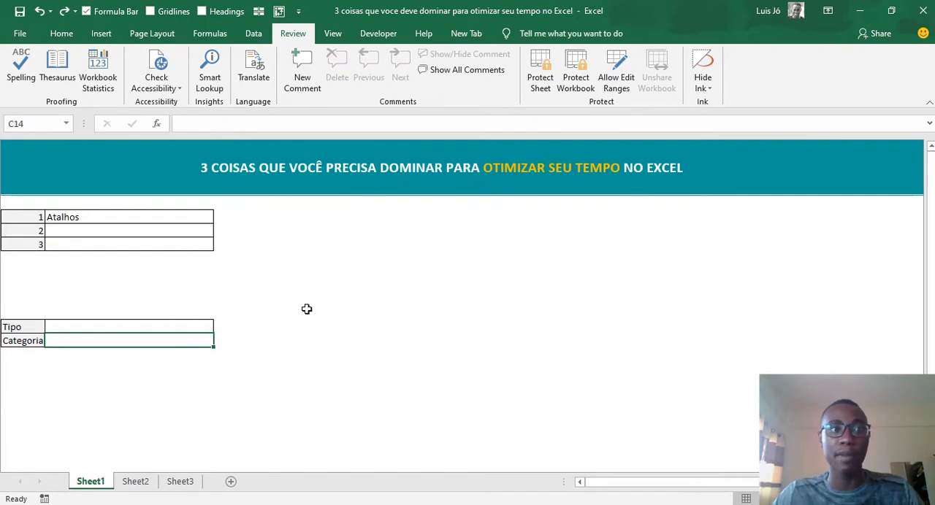
pyautogui.press('Up')
pyautogui.click(46, 229)
pyautogui.hotkey('ctrl', 'a')
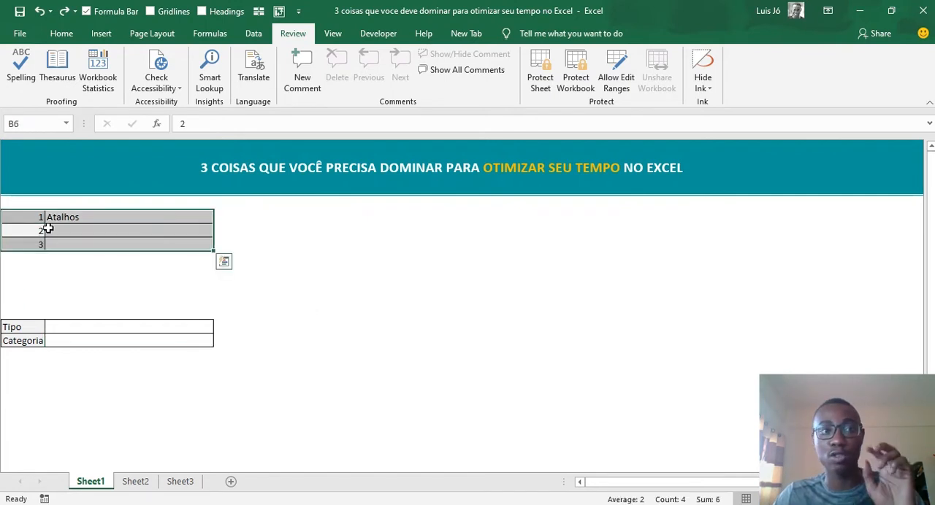
pyautogui.hotkey('ctrl', 'c')
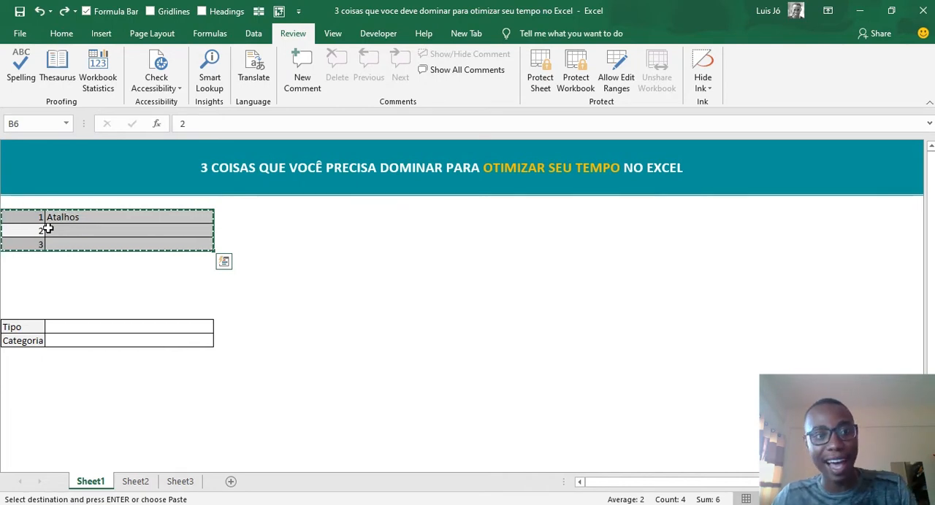
# - Cancel the pending copy of the numbered table, select cell C18 on Sheet2 and return to Sheet1
pyautogui.press('Escape')
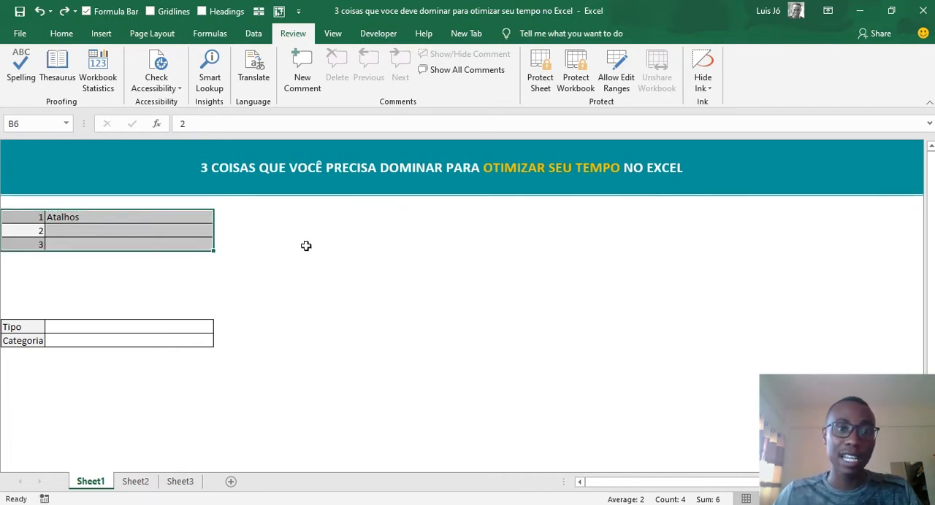
pyautogui.click(306, 246)
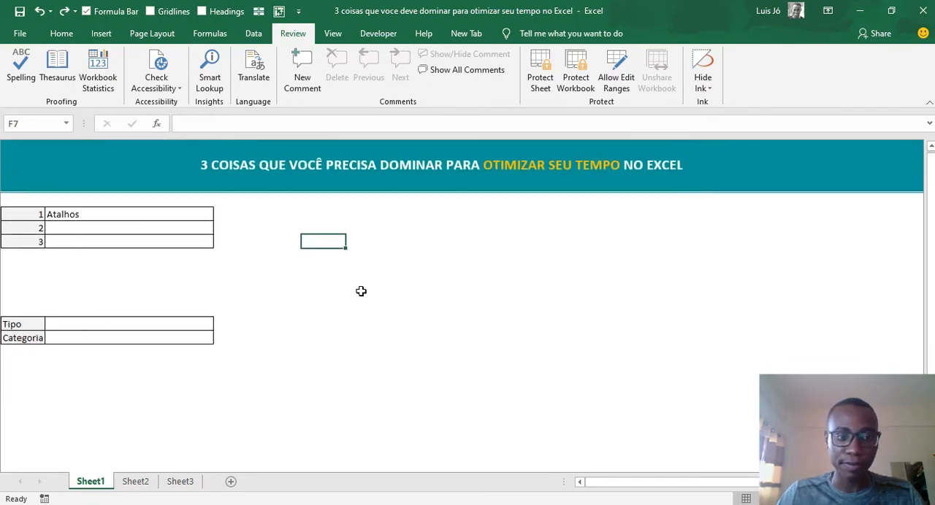
pyautogui.click(142, 482)
pyautogui.click(182, 393)
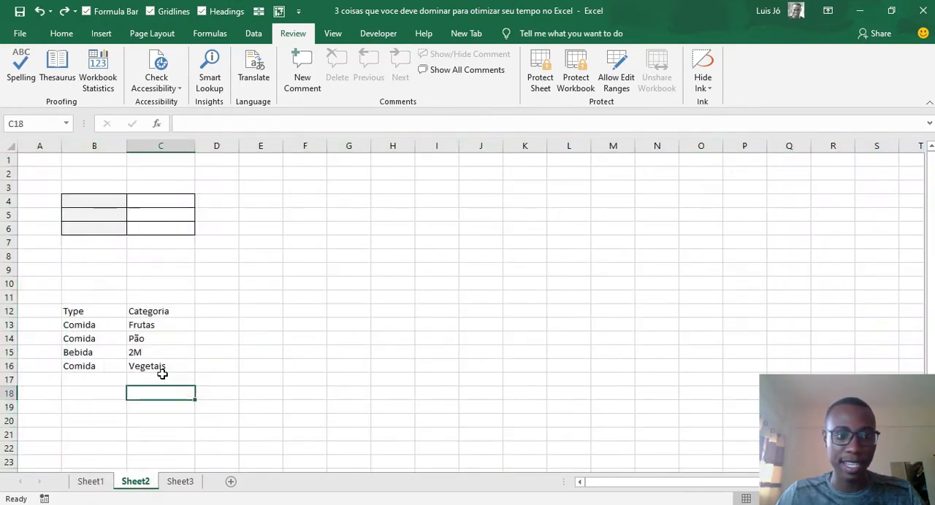
pyautogui.click(102, 483)
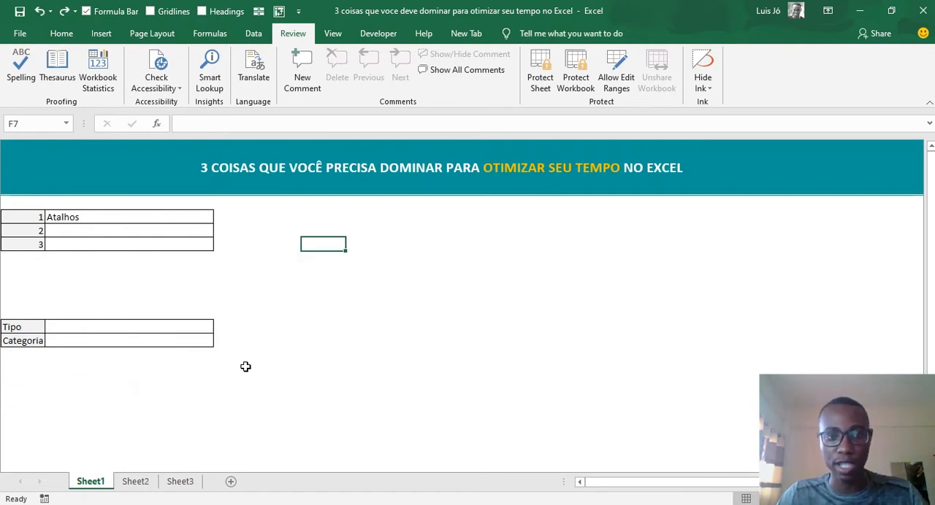
# - Select empty cell I41 far below the Sheet1 tables and jump to the sheet's top row and first column, cell A1
pyautogui.scroll(-6, 286, 369)
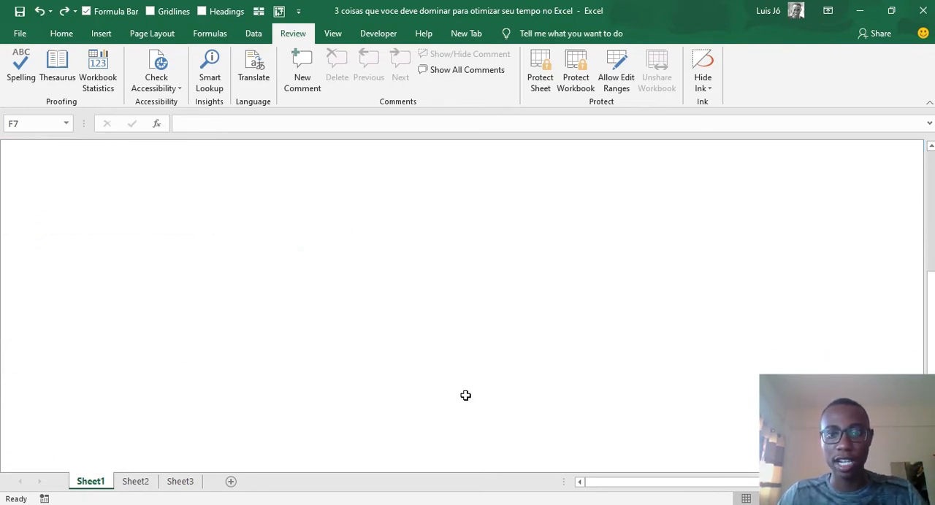
pyautogui.click(494, 381)
pyautogui.scroll(6, 162, 293)
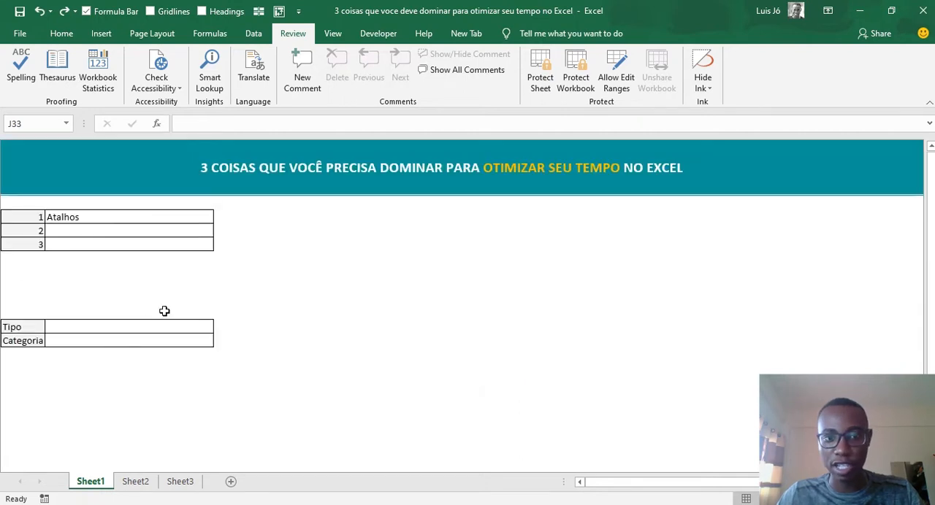
pyautogui.scroll(-6, 165, 311)
pyautogui.click(473, 406)
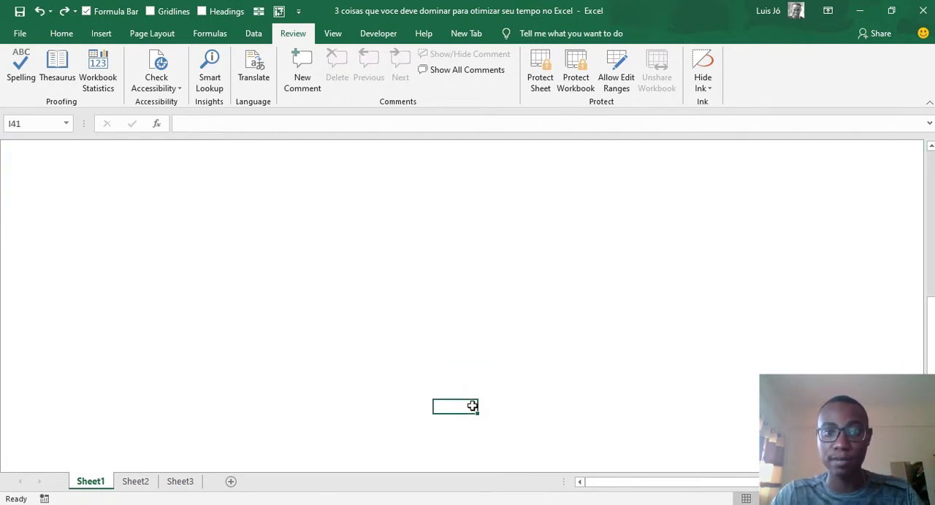
pyautogui.hotkey('ctrl', 'Up')
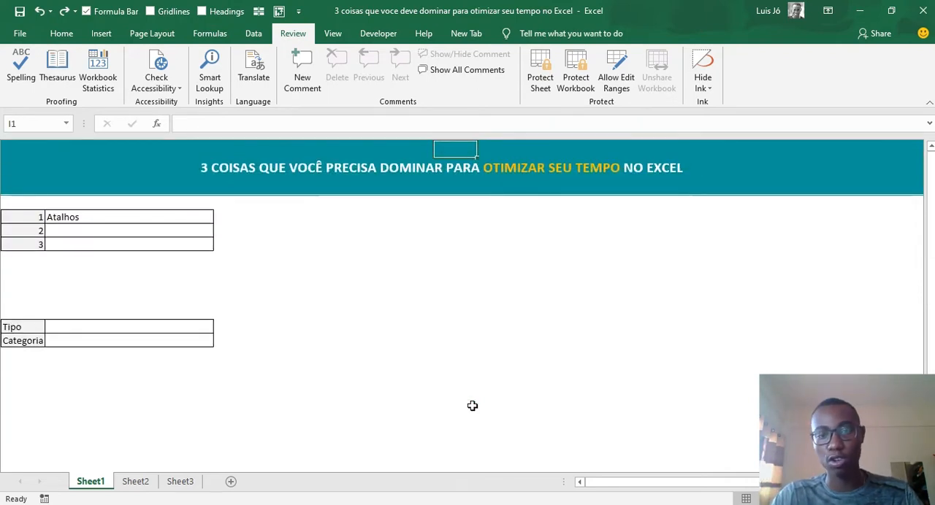
pyautogui.hotkey('ctrl', 'Left')
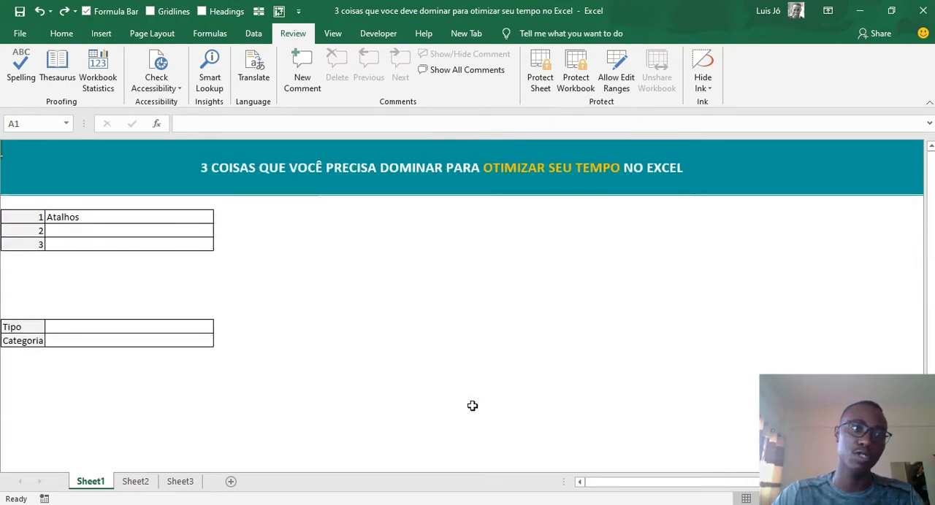
# - Step cell by cell from A1 through B5 to E7, and jump to the end of column E and back to E1
pyautogui.press('Right')
pyautogui.press('Down')
pyautogui.press('Down')
pyautogui.press('Down')
pyautogui.press('Down')
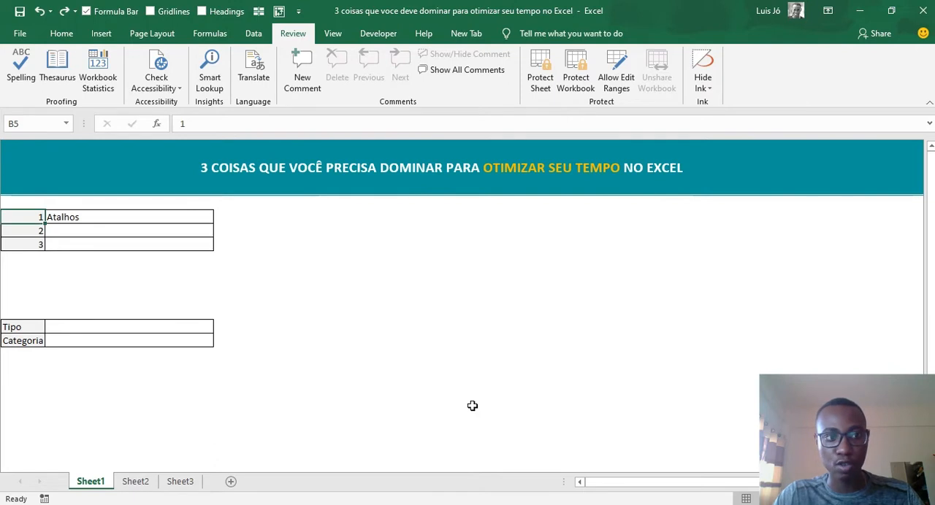
pyautogui.press('Down')
pyautogui.press('Down')
pyautogui.press('Right')
pyautogui.press('Right')
pyautogui.press('Right')
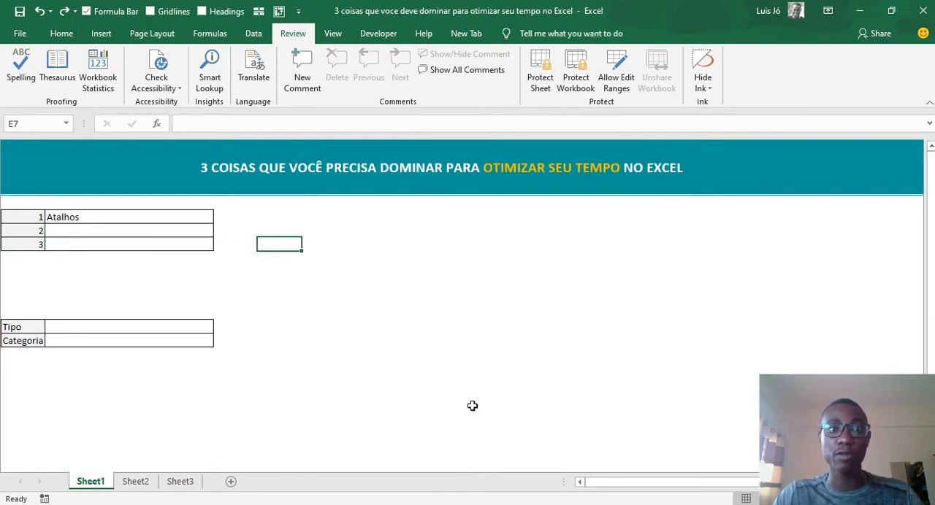
pyautogui.hotkey('ctrl', 'Down')
pyautogui.hotkey('ctrl', 'Up')
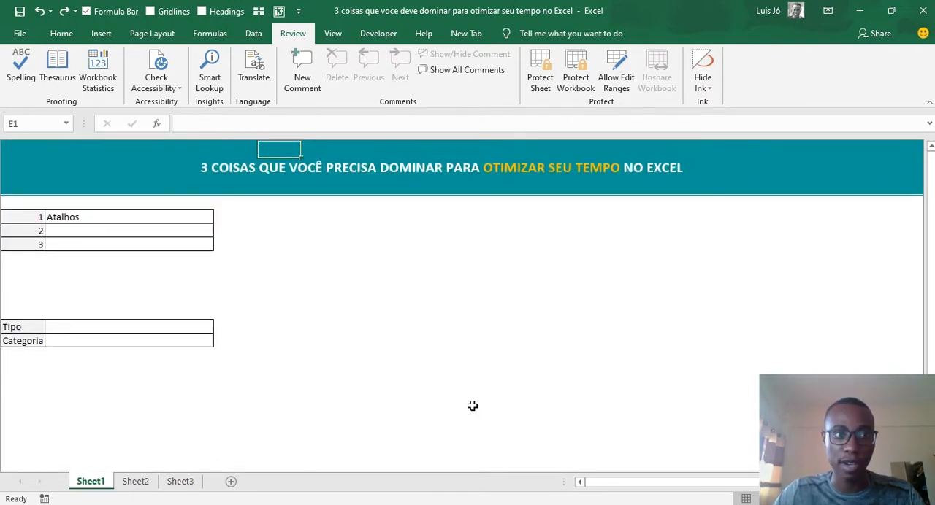
# - Select cell B5 in the numbered table, move down one cell at a time to B7 and return to B5
pyautogui.click(40, 217)
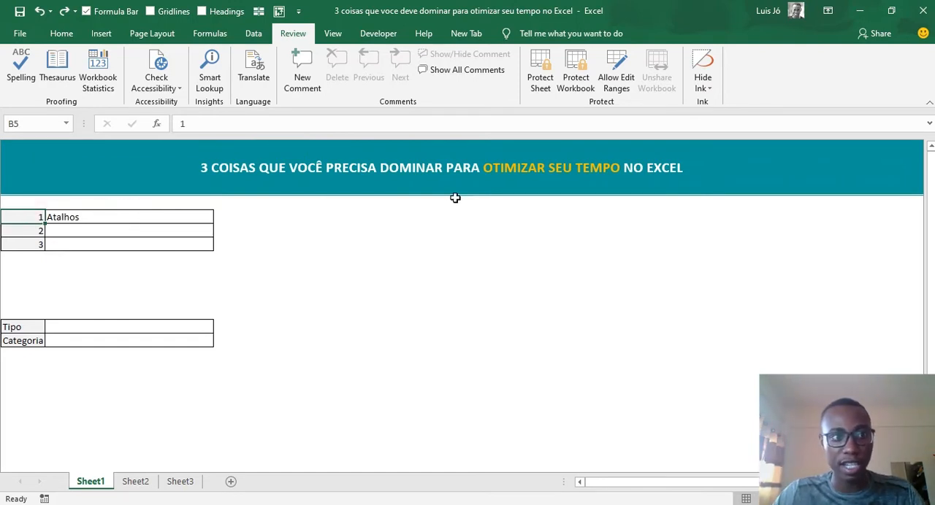
pyautogui.press('Down')
pyautogui.press('Down')
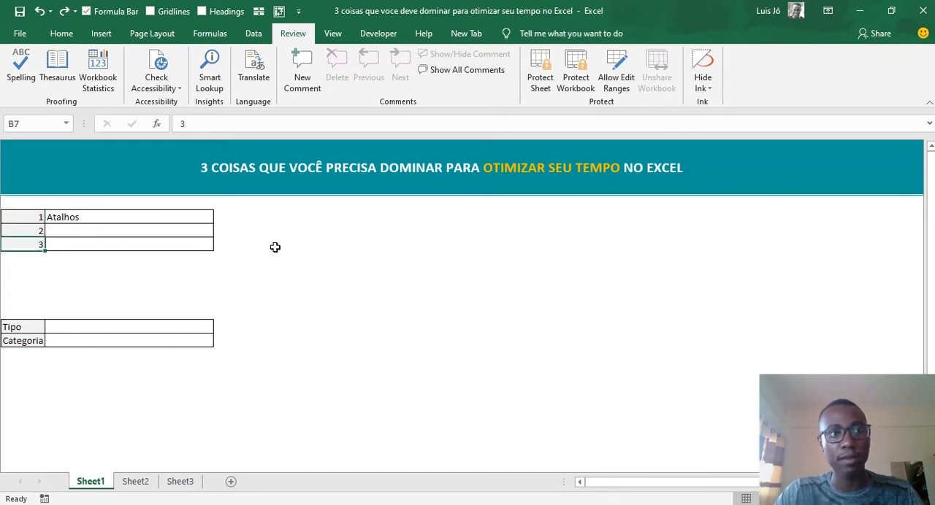
pyautogui.press('Up')
pyautogui.press('Up')
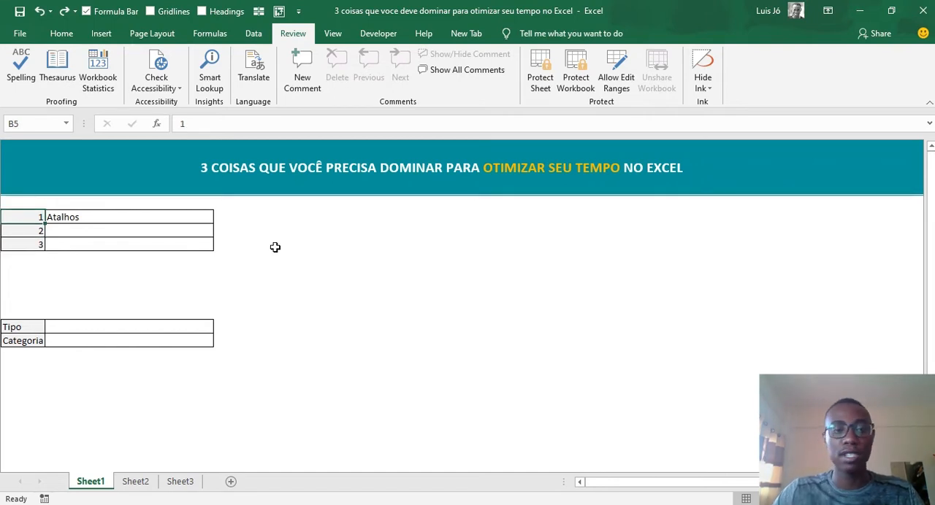
# - Switch to Sheet2, jump up the column to the Categoria header in C12 and select the Type header in B12
pyautogui.hotkey('ctrl', 'pagedown')
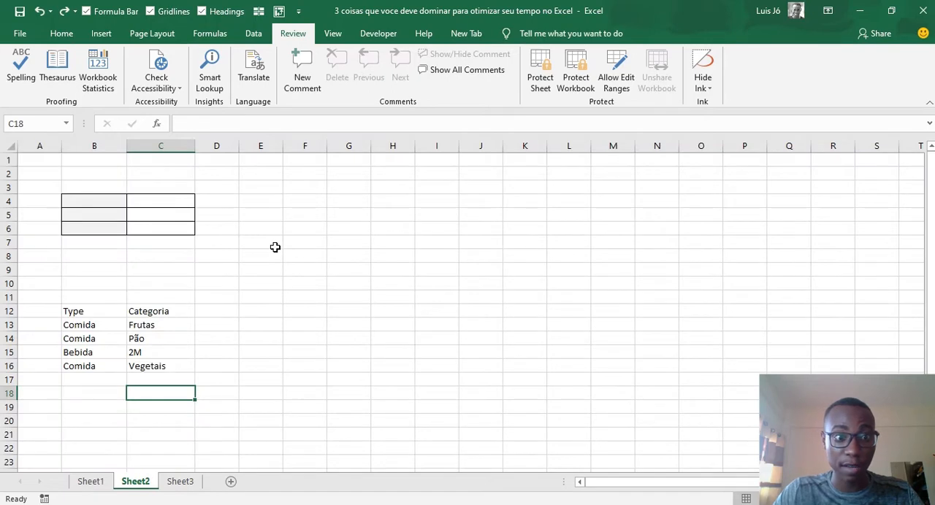
pyautogui.hotkey('ctrl', 'Up')
pyautogui.hotkey('ctrl', 'Up')
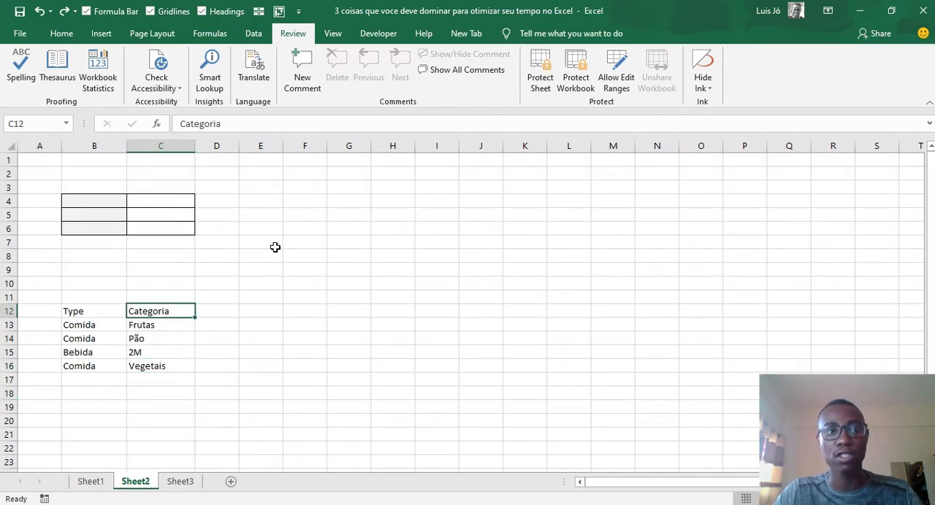
pyautogui.press('Left')
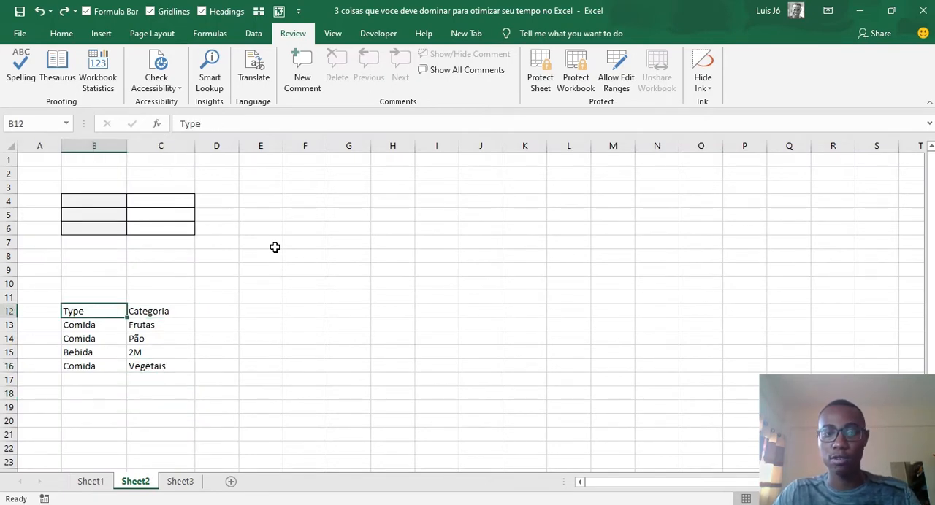
# - On Sheet1, select empty cell K32, jump directly to A1 and on to the last used cell, C14
pyautogui.hotkey('ctrl', 'pageup')
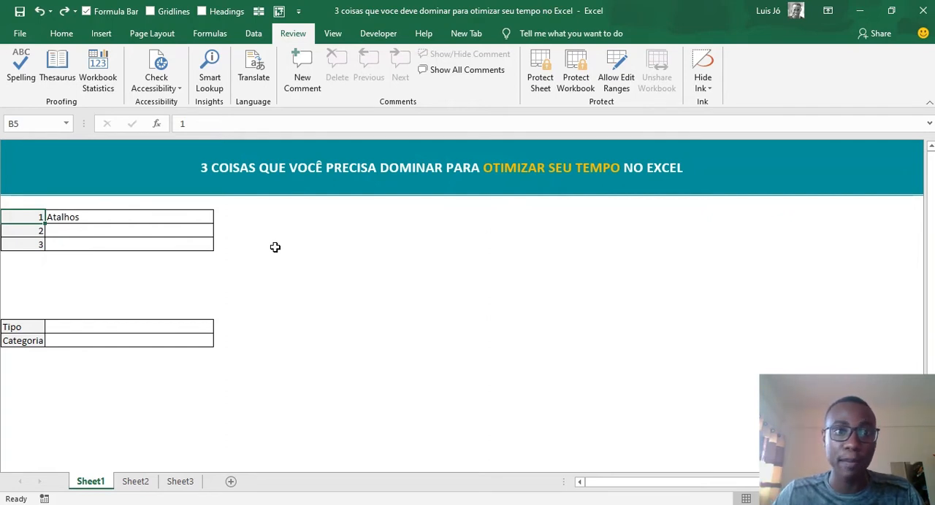
pyautogui.scroll(-4, 275, 247)
pyautogui.click(553, 406)
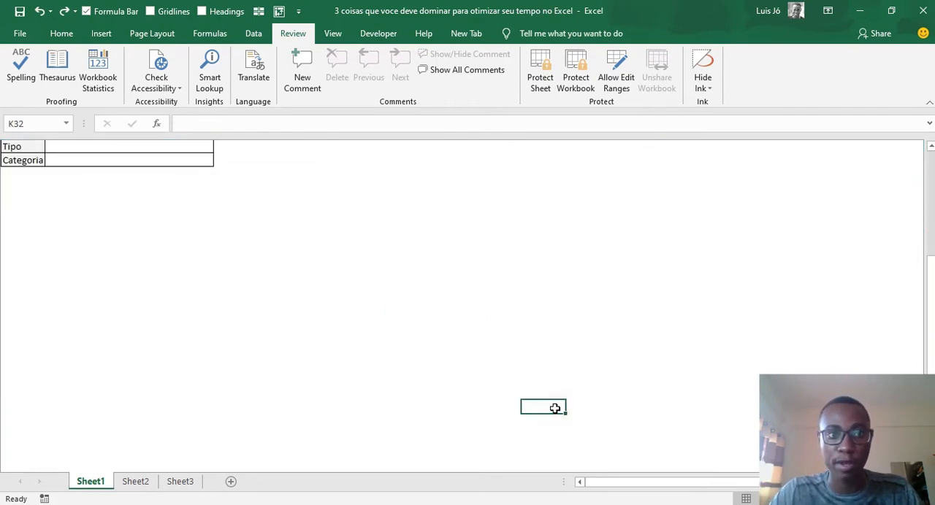
pyautogui.hotkey('ctrl', 'Home')
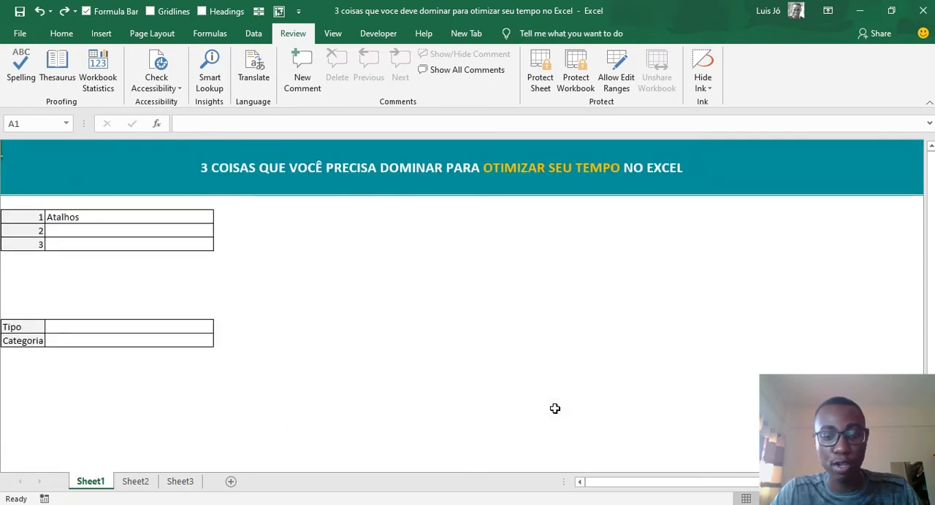
pyautogui.hotkey('ctrl', 'End')
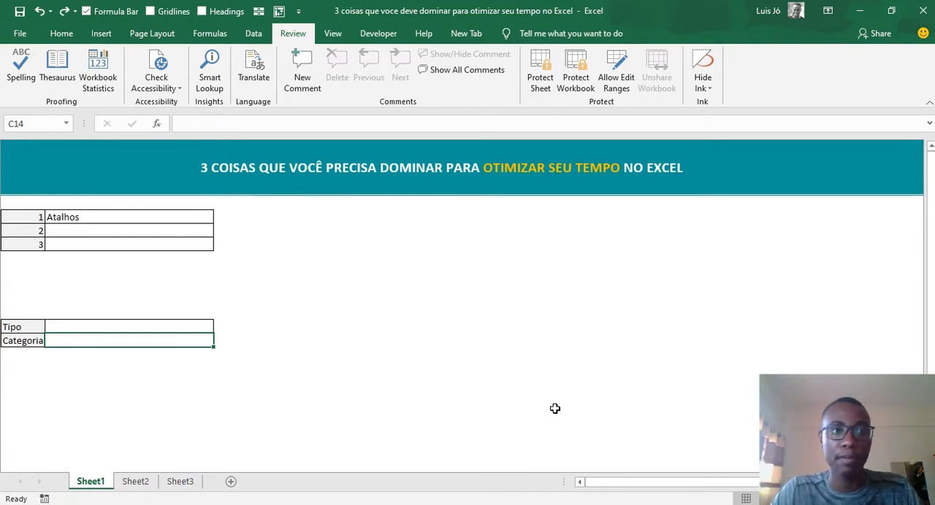
# - Switch to Sheet2, jump directly to the last used cell, C16, and back to the first cell, A1
pyautogui.hotkey('ctrl', 'pagedown')
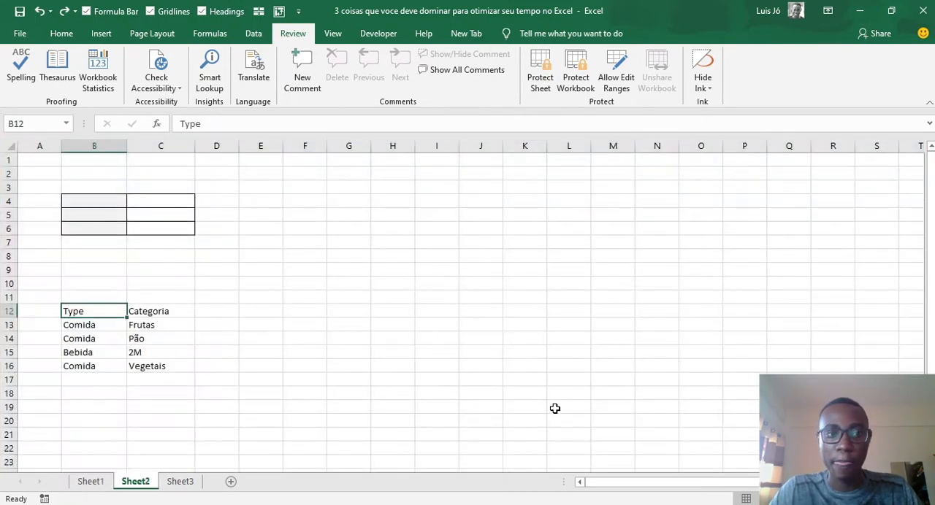
pyautogui.hotkey('ctrl', 'End')
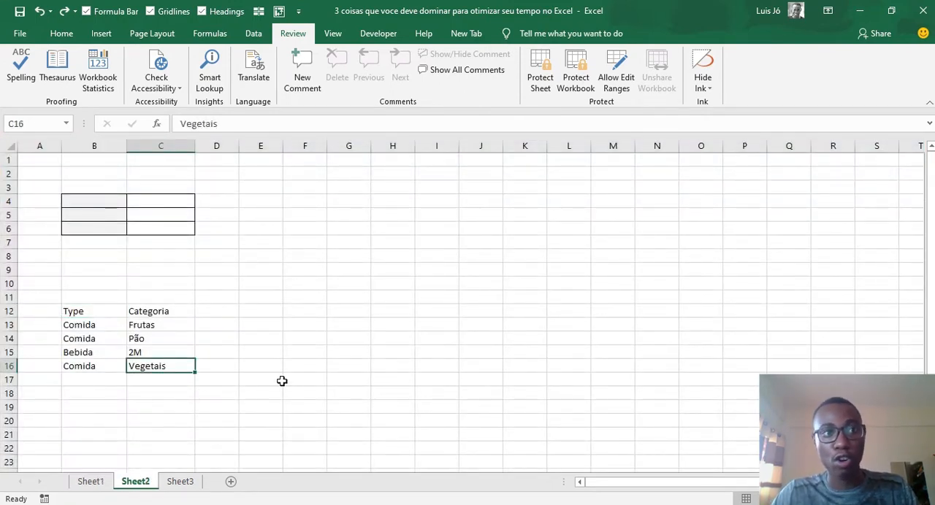
pyautogui.hotkey('ctrl', 'Home')
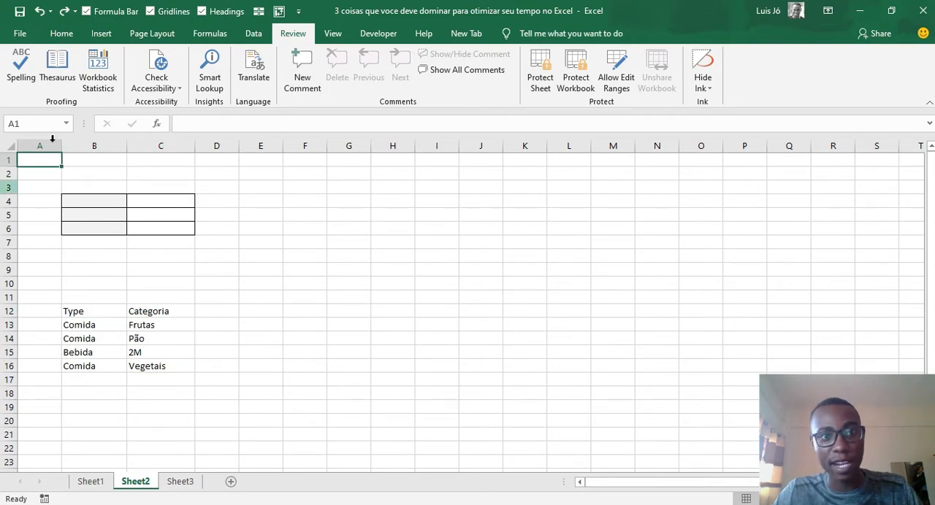
# - Select distant empty cell O55 on Sheet2, jump directly to A1 and on to the last used cell, C16
pyautogui.scroll(-1, 198, 244)
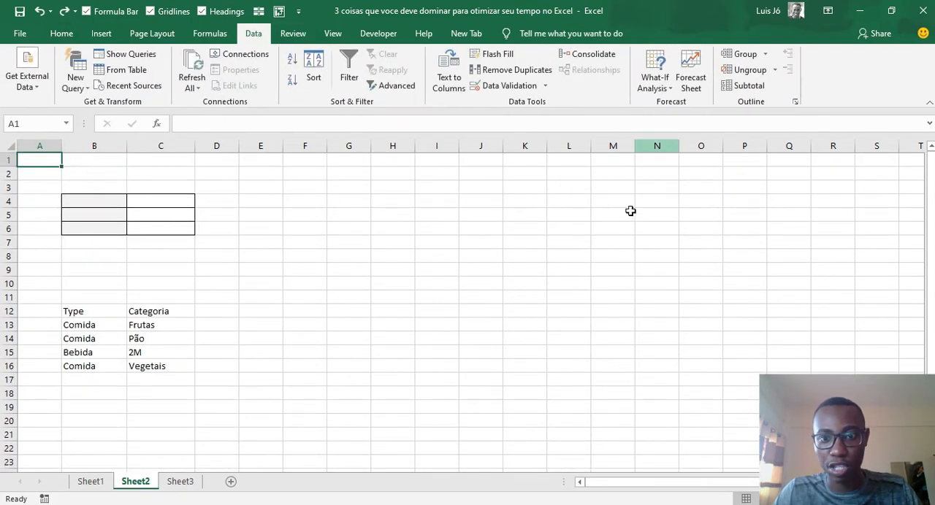
pyautogui.scroll(-11, 614, 292)
pyautogui.click(699, 447)
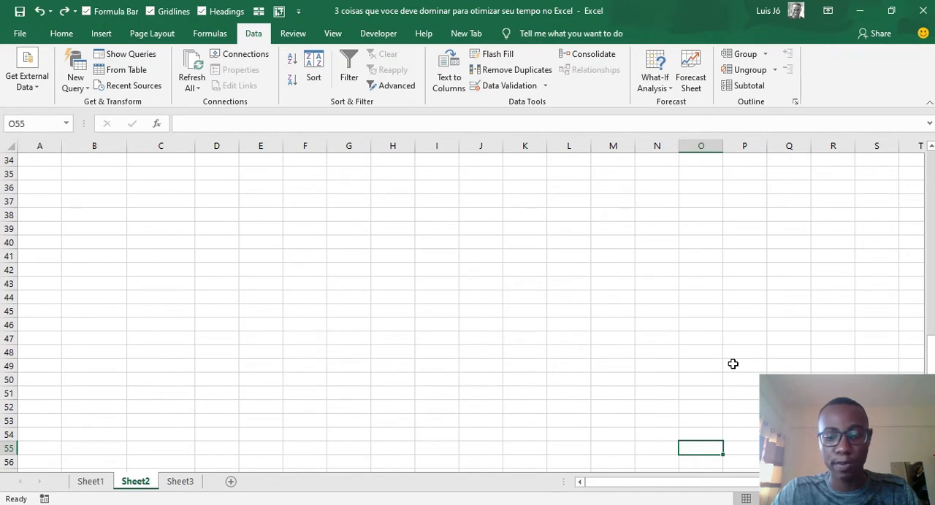
pyautogui.hotkey('ctrl', 'Home')
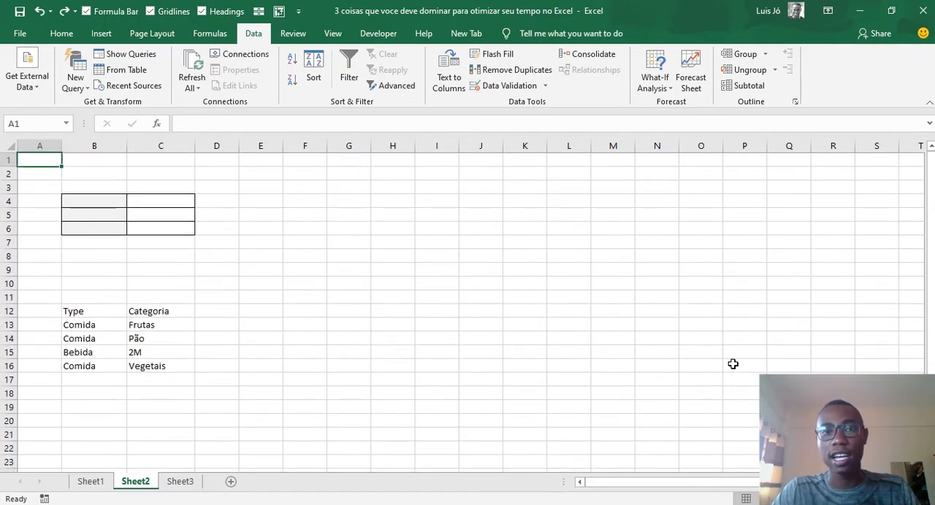
pyautogui.hotkey('ctrl', 'End')
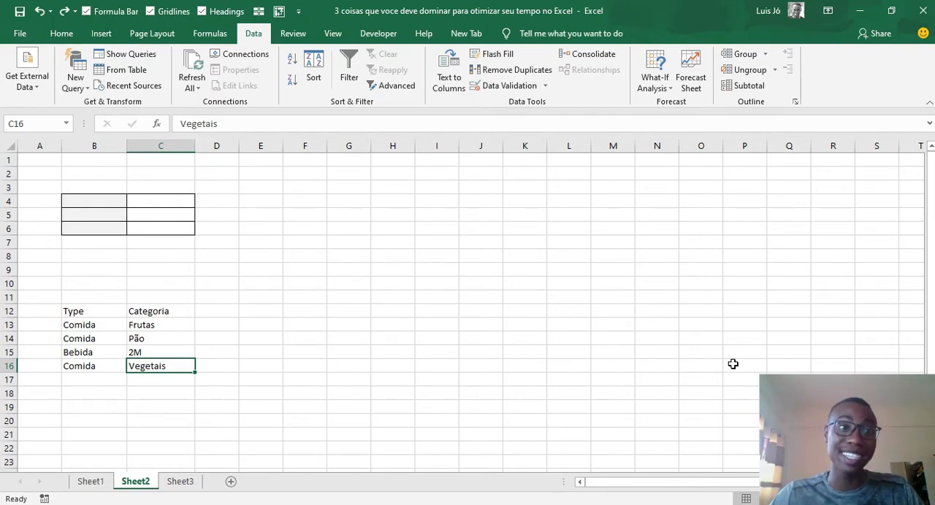
# - Return to Sheet1 and enter "Record Macro" beside number 2 in the numbered table, cell C6
pyautogui.hotkey('ctrl', 'pageup')
pyautogui.click(181, 218)
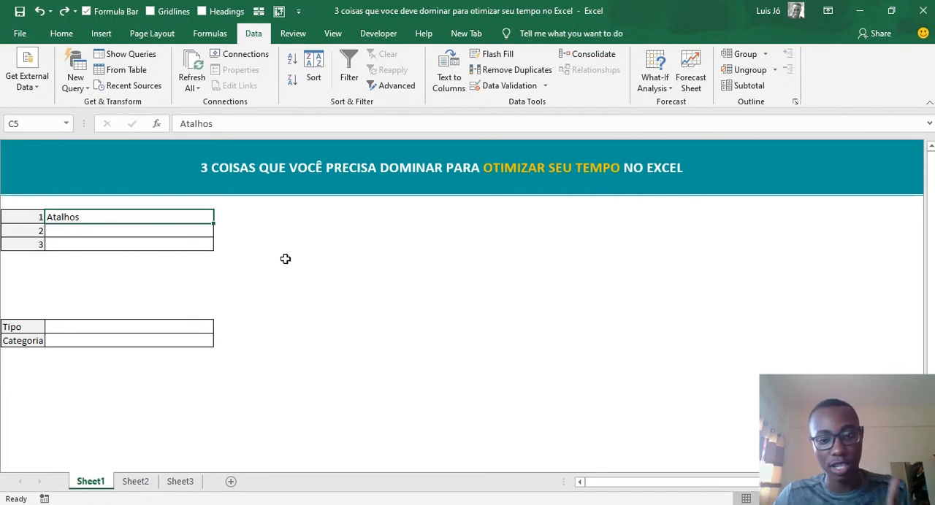
pyautogui.press('Down')
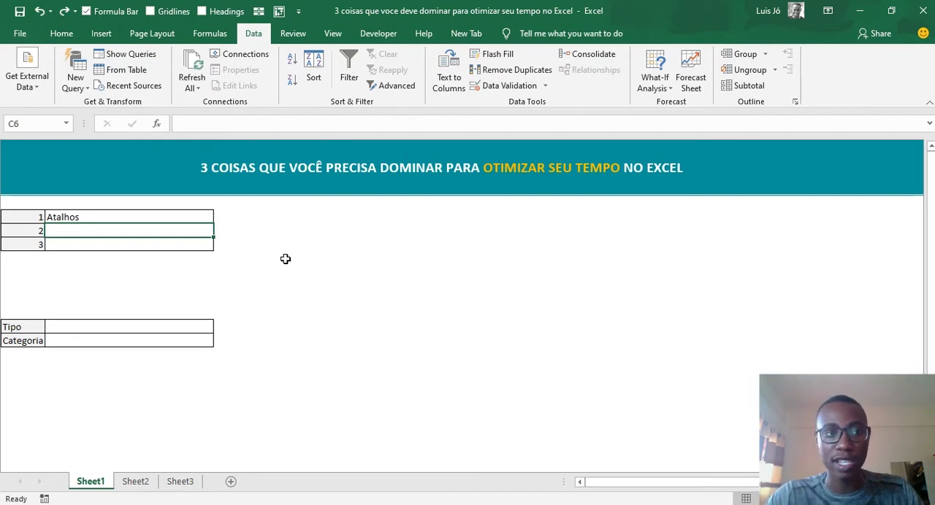
pyautogui.write('Record')
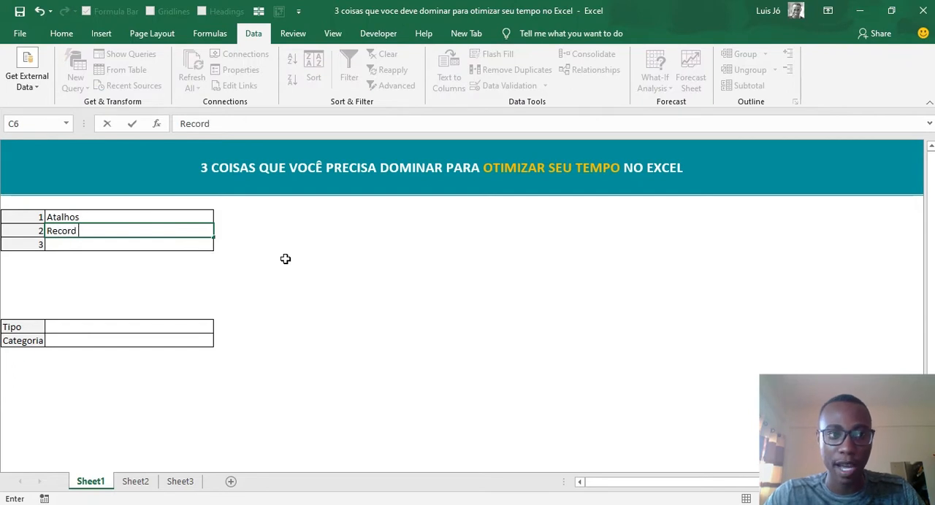
pyautogui.write(' Macro')
pyautogui.press('Return')
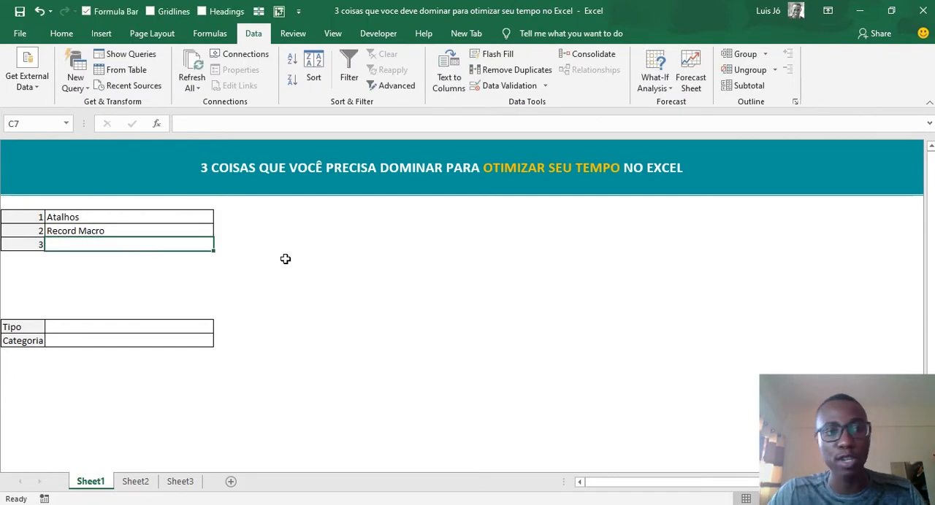
# - Jump to cell A1 on Sheet1 and examine the available macro commands without starting one
pyautogui.hotkey('ctrl', 'Home')
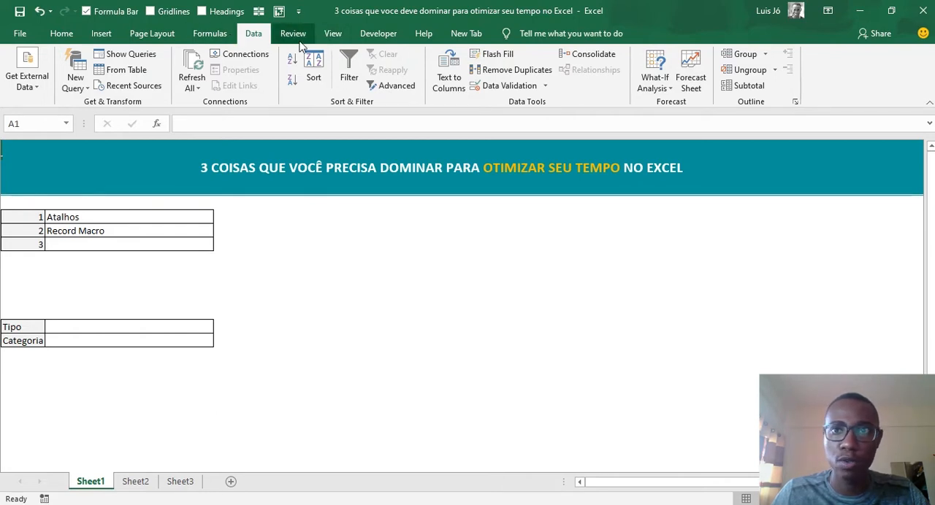
pyautogui.click(332, 34)
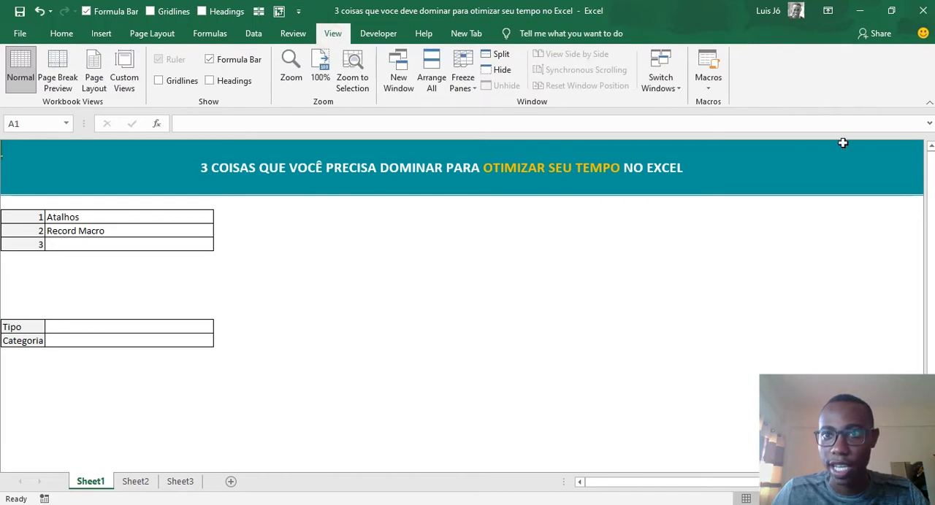
pyautogui.click(711, 83)
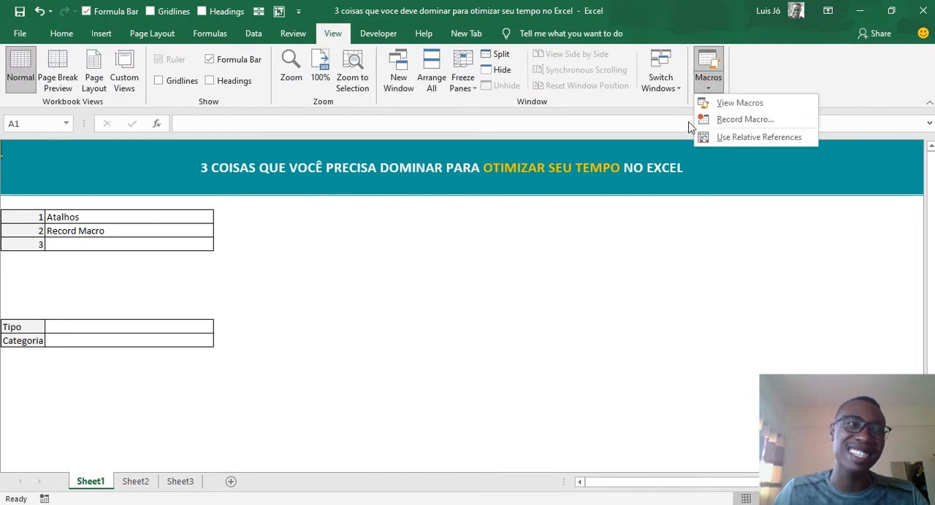
pyautogui.click(351, 244)
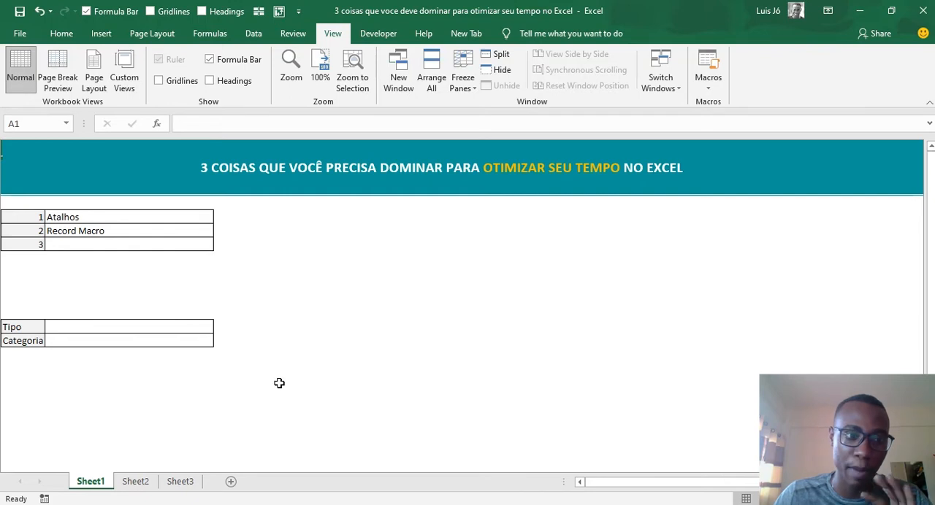
# - Glance at Sheet2, return to Sheet1, select the numbered table B5:C7 and deselect it in an empty cell
pyautogui.click(138, 484)
pyautogui.click(84, 482)
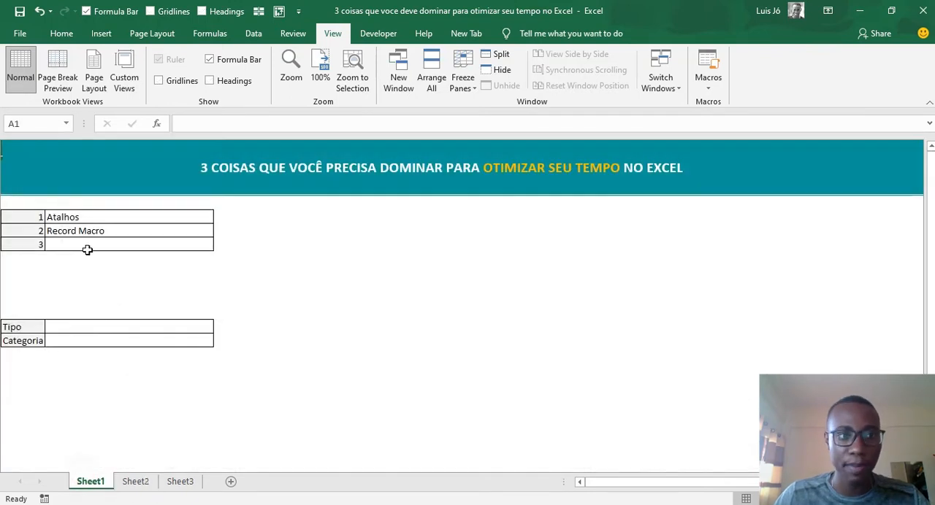
pyautogui.moveTo(27, 215); pyautogui.dragTo(98, 246)
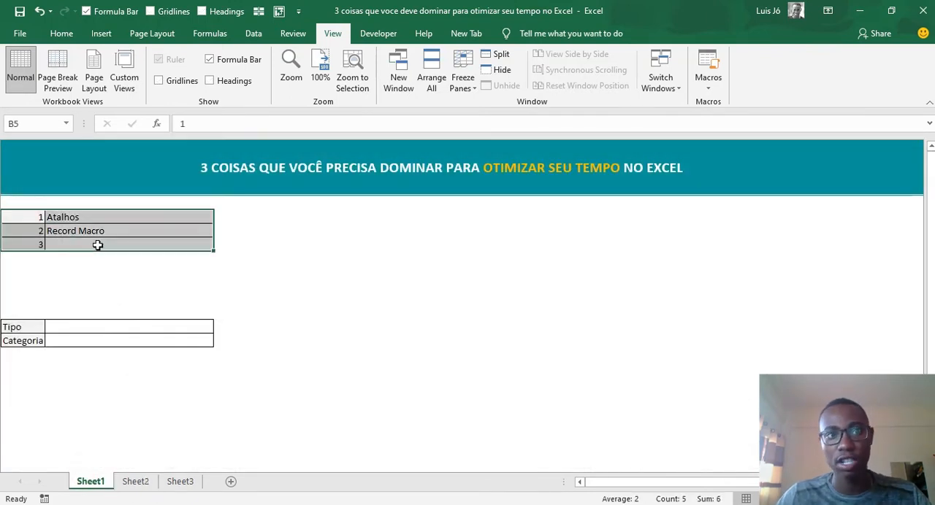
pyautogui.click(270, 272)
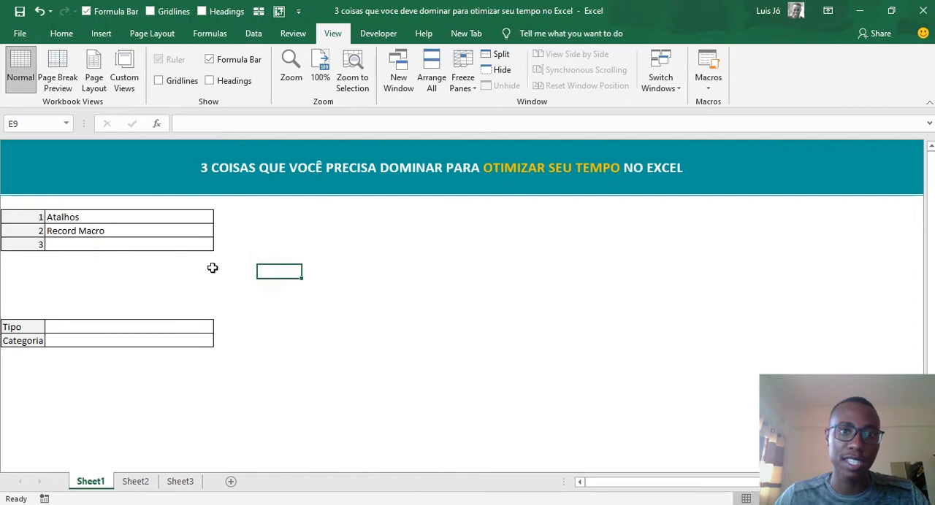
pyautogui.click(407, 214)
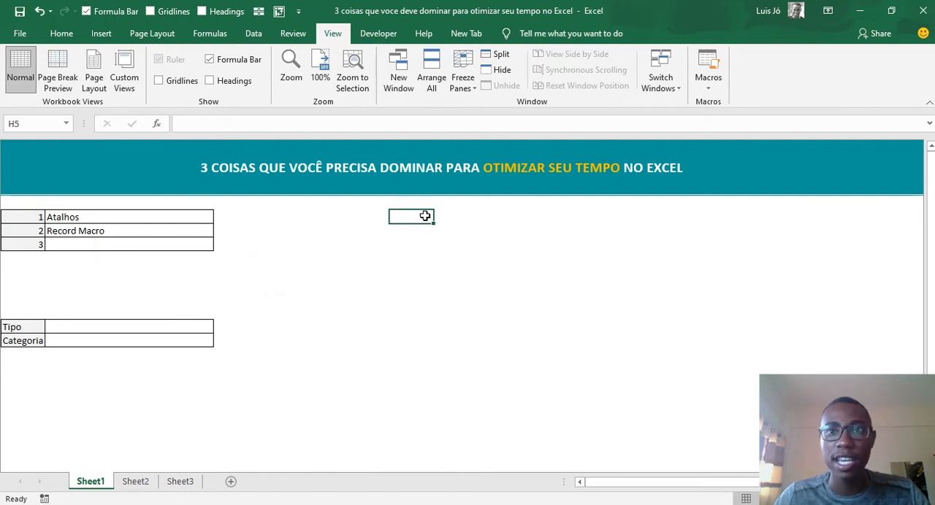
pyautogui.click(424, 214)
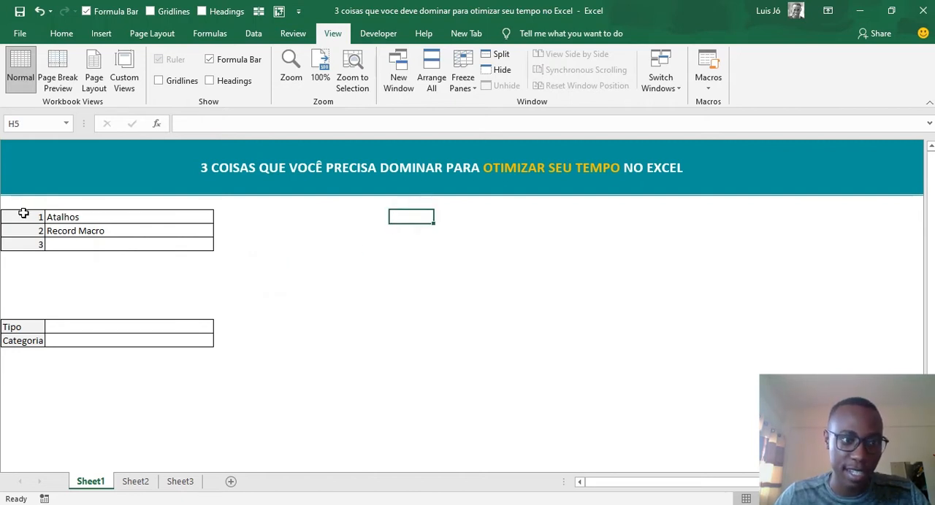
# - Select source table B5:C7 on Sheet1, select the empty bordered destination table on Sheet2, and return to Sheet1
pyautogui.moveTo(21, 214); pyautogui.dragTo(93, 248)
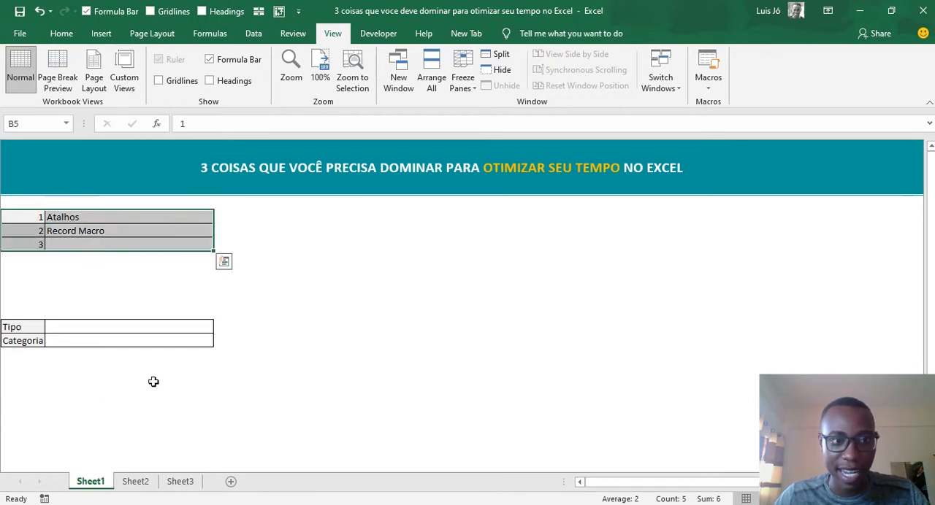
pyautogui.click(135, 481)
pyautogui.moveTo(94, 199); pyautogui.dragTo(192, 223)
pyautogui.click(382, 268)
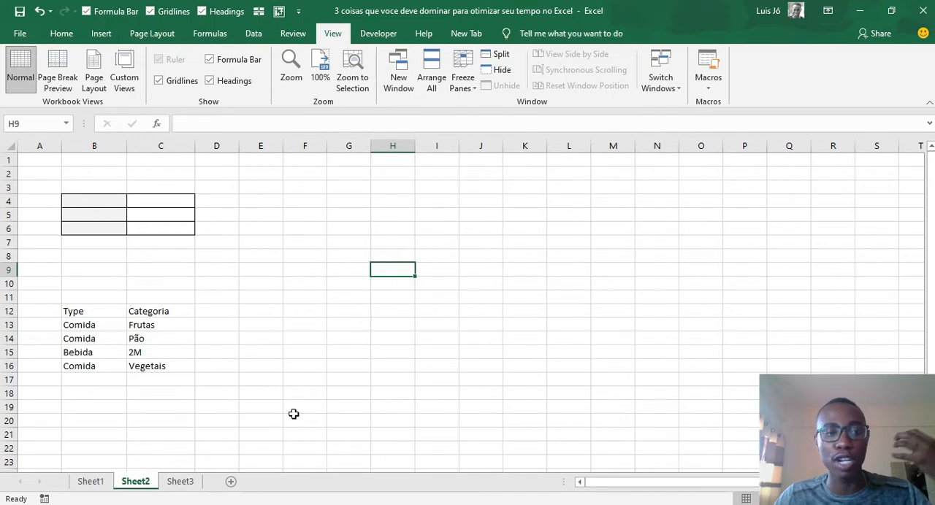
pyautogui.click(91, 484)
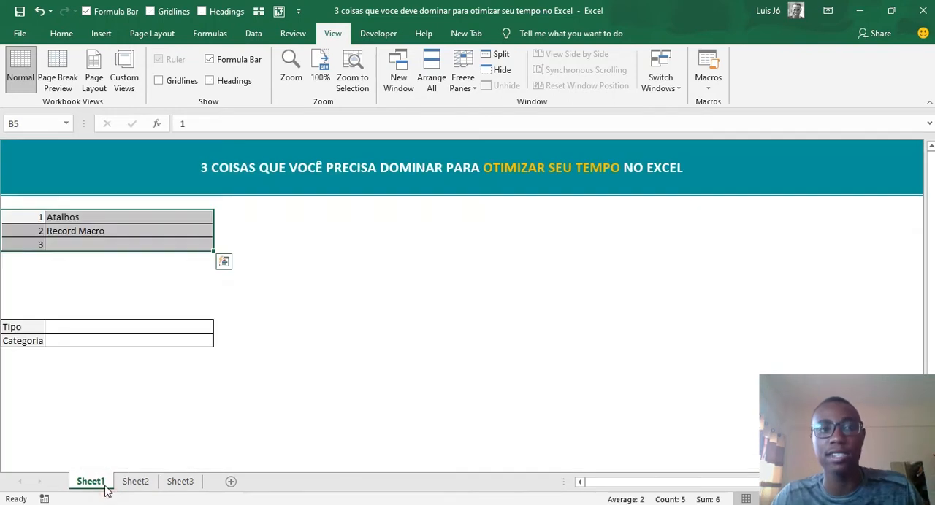
pyautogui.click(285, 289)
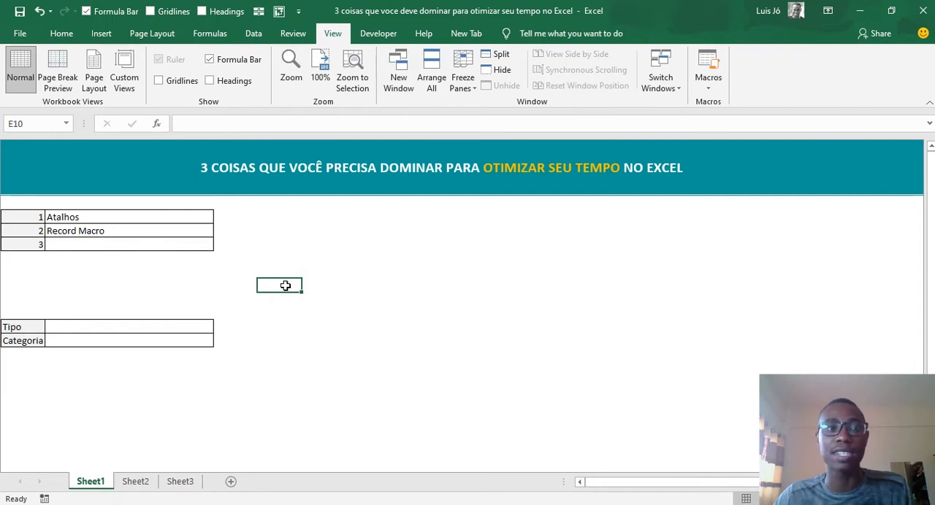
pyautogui.click(290, 228)
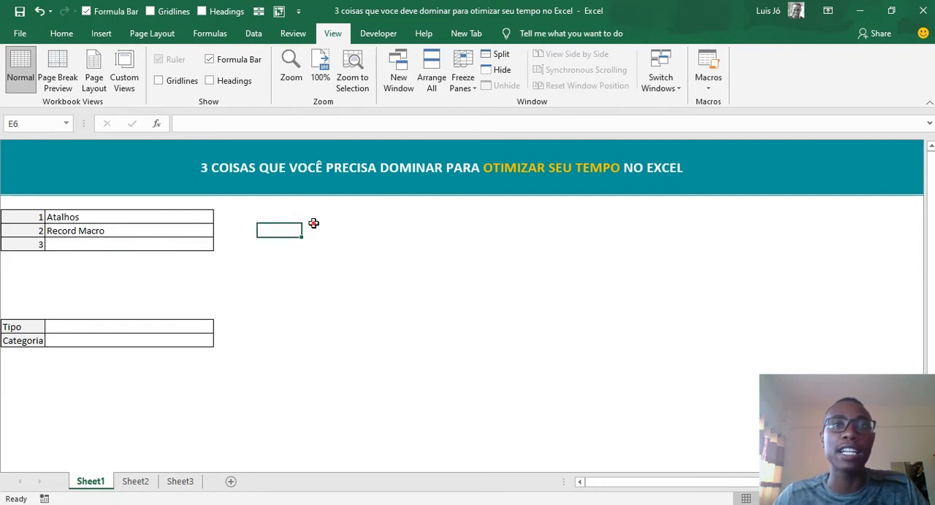
pyautogui.click(314, 221)
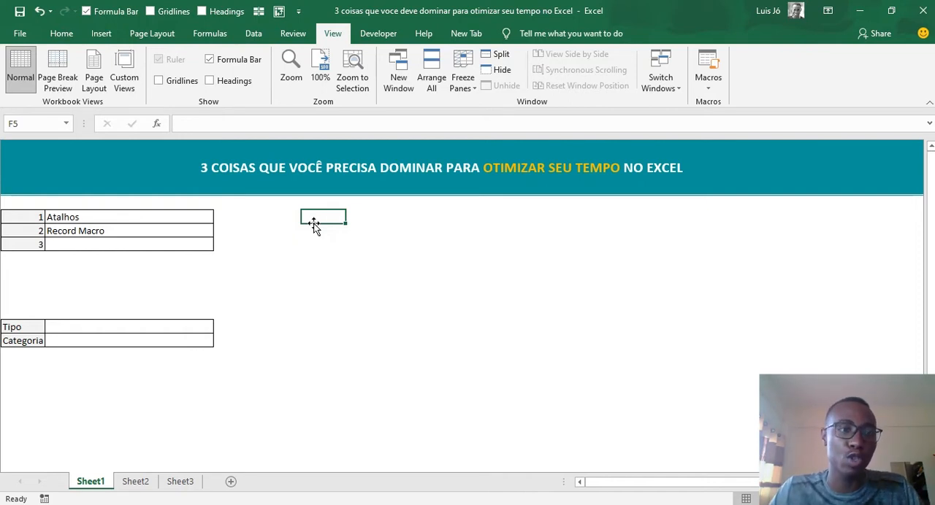
# - Copy the whole numbered table B5:C7 from Sheet1 and paste it into Sheet2 starting at cell B4
pyautogui.click(129, 482)
pyautogui.click(91, 481)
pyautogui.click(30, 216)
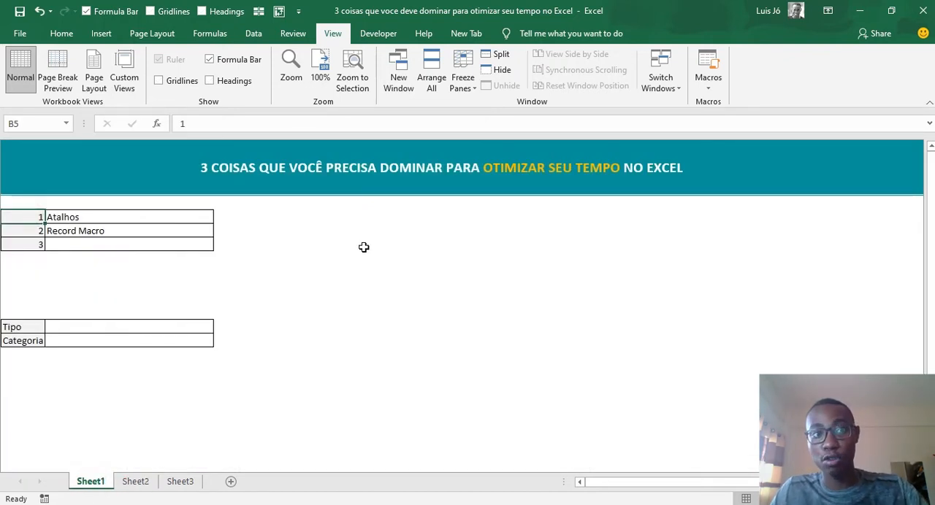
pyautogui.hotkey('ctrl', 'a')
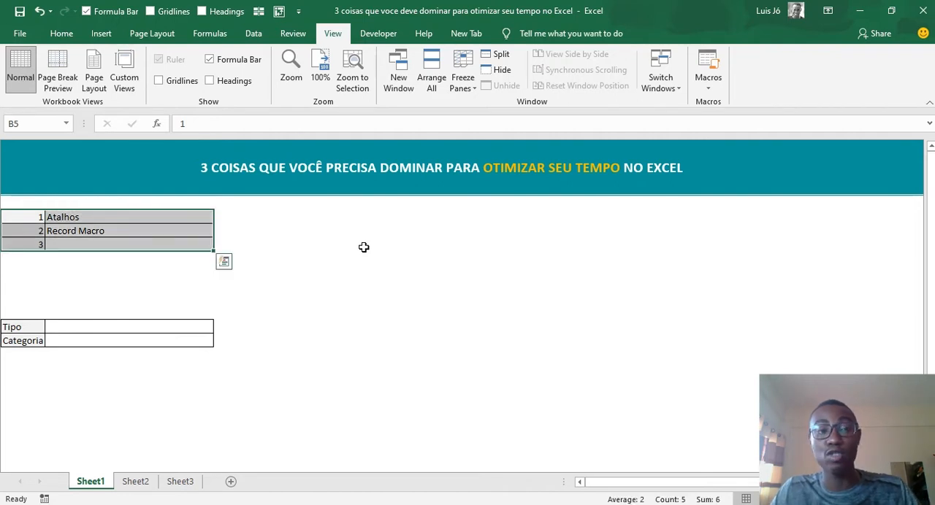
pyautogui.hotkey('ctrl', 'c')
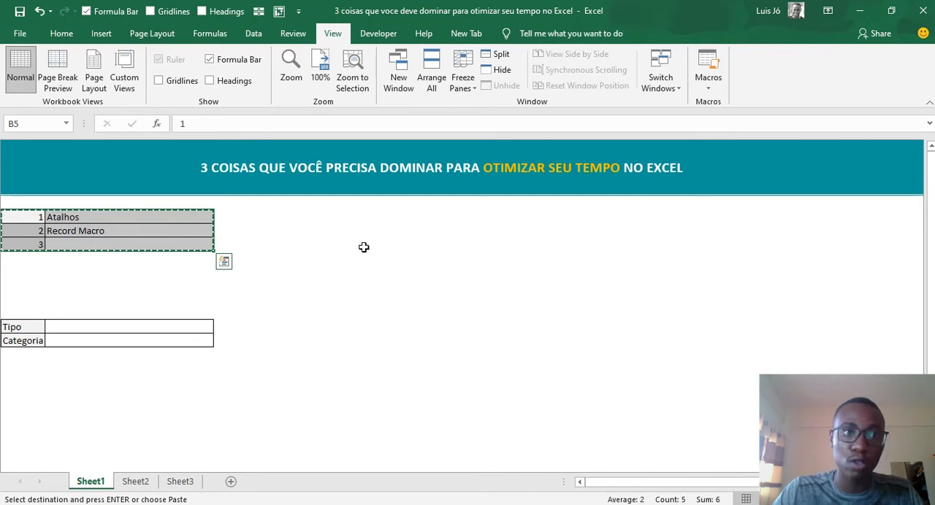
pyautogui.hotkey('ctrl', 'pagedown')
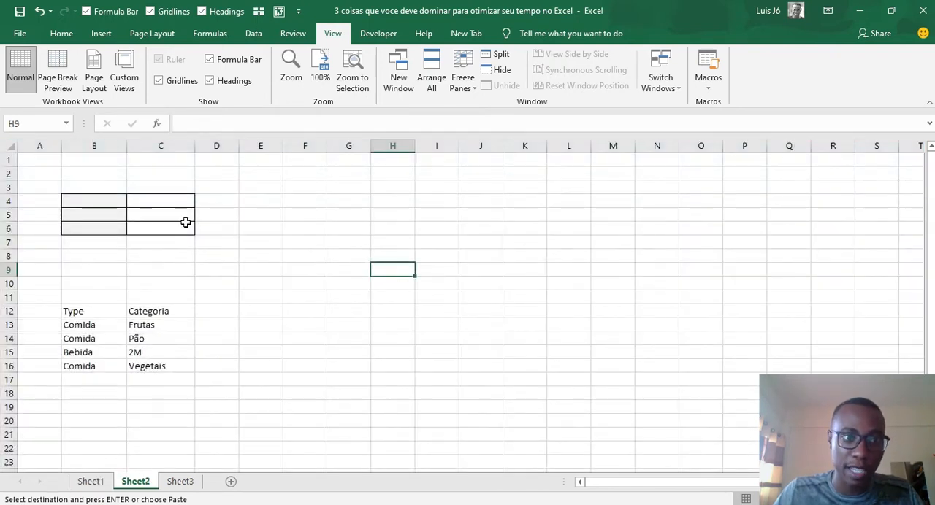
pyautogui.click(114, 201)
pyautogui.hotkey('ctrl', 'v')
pyautogui.click(305, 215)
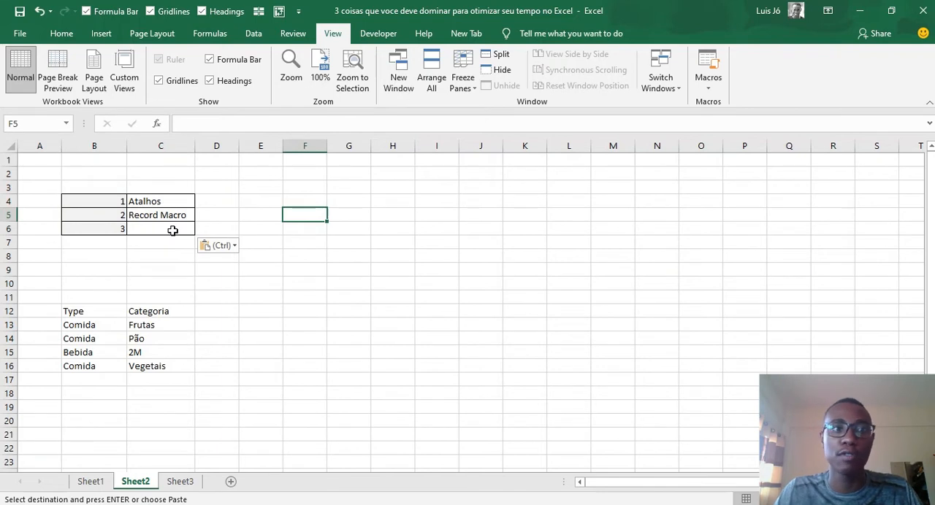
# - Clear the pasted contents from B4:C6 on Sheet2 and return to Sheet1
pyautogui.moveTo(106, 199); pyautogui.dragTo(160, 228)
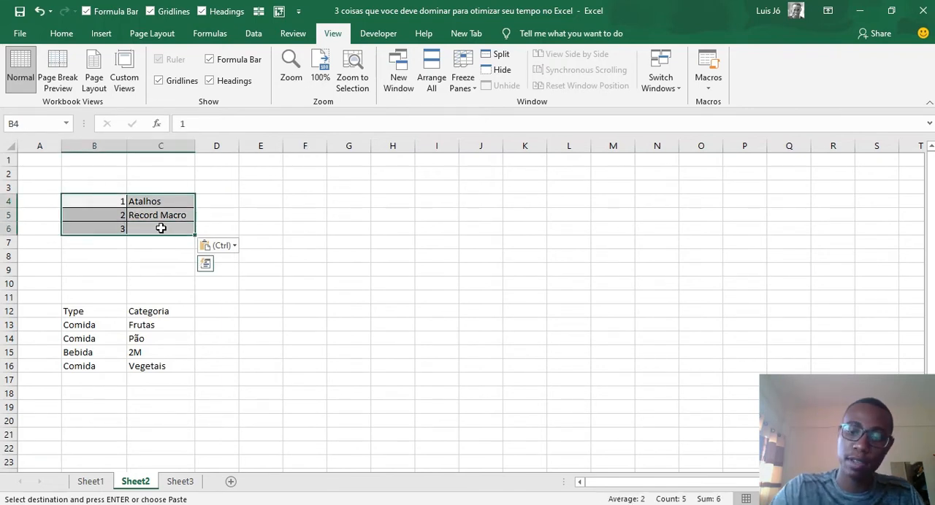
pyautogui.press('Escape')
pyautogui.hotkey('ctrl', 'pageup')
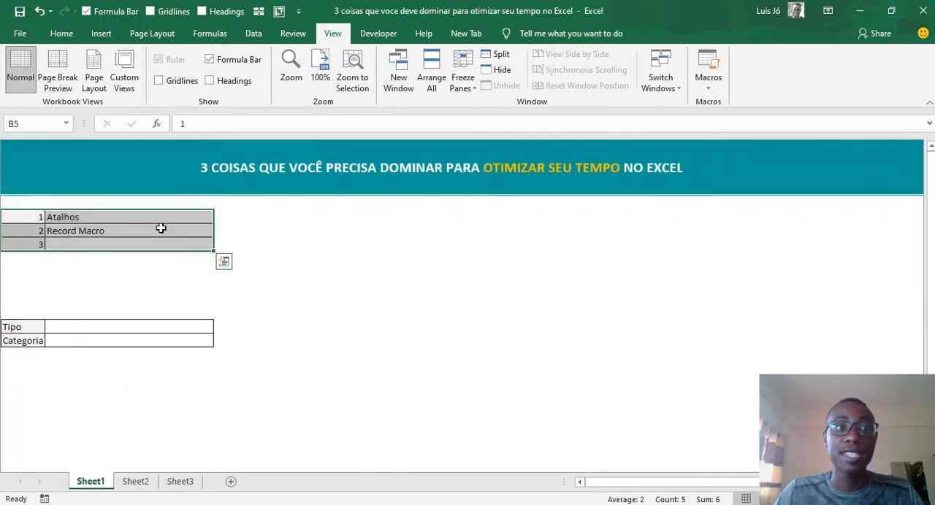
# - Start recording a new macro named "MacroCopiarDado", stored in This Workbook
pyautogui.click(160, 229)
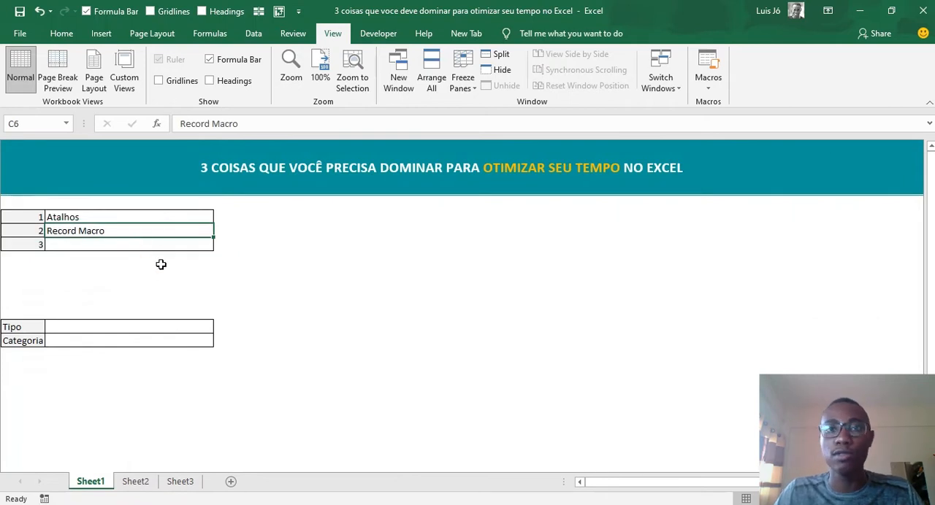
pyautogui.click(706, 88)
pyautogui.click(710, 119)
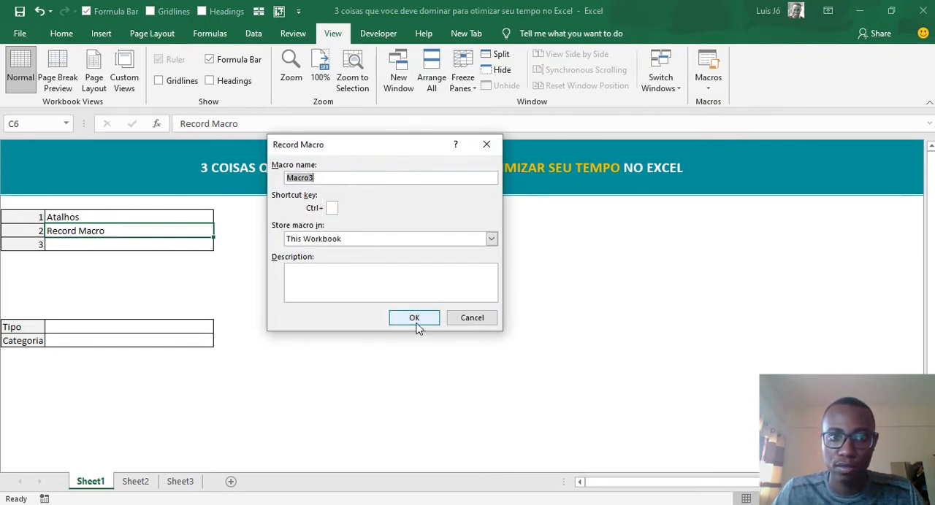
pyautogui.click(341, 175)
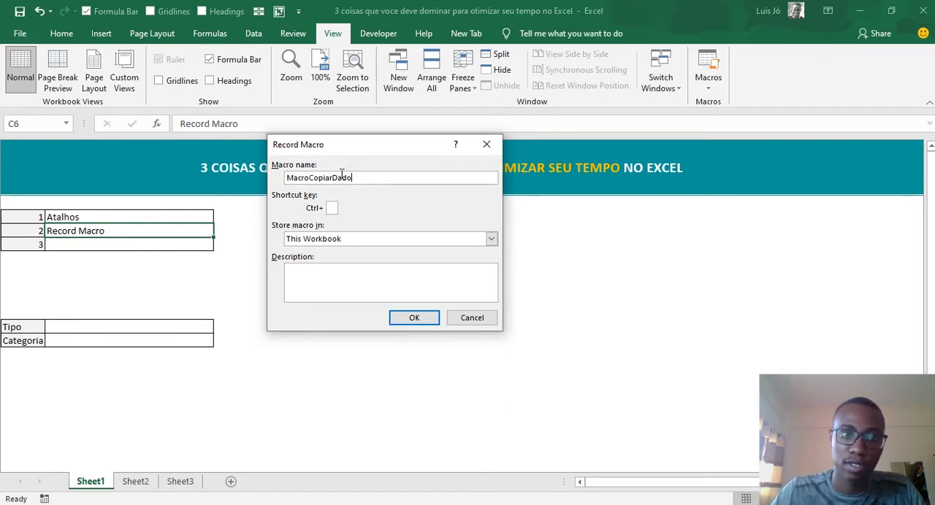
pyautogui.click(414, 317)
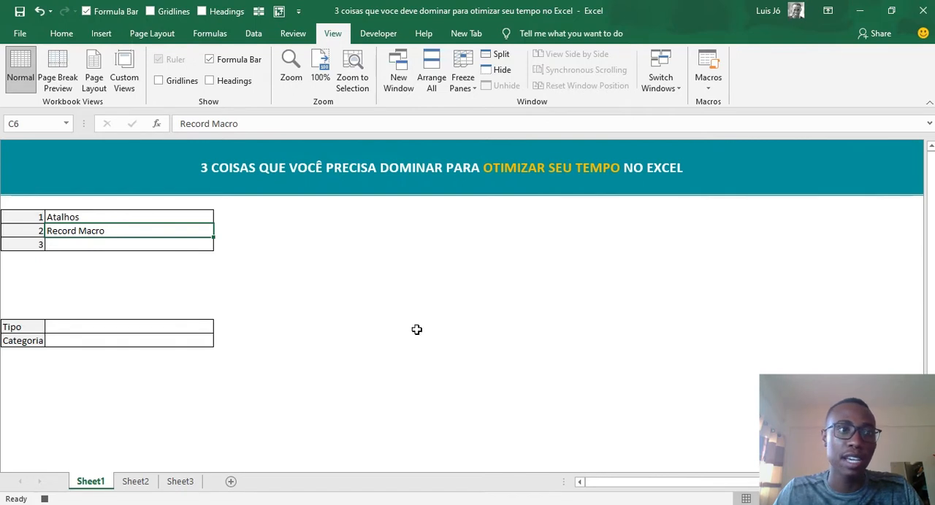
# - With the macro recording, copy the numbered table B5:C7 from Sheet1 into Sheet2 starting at cell B4
pyautogui.click(25, 216)
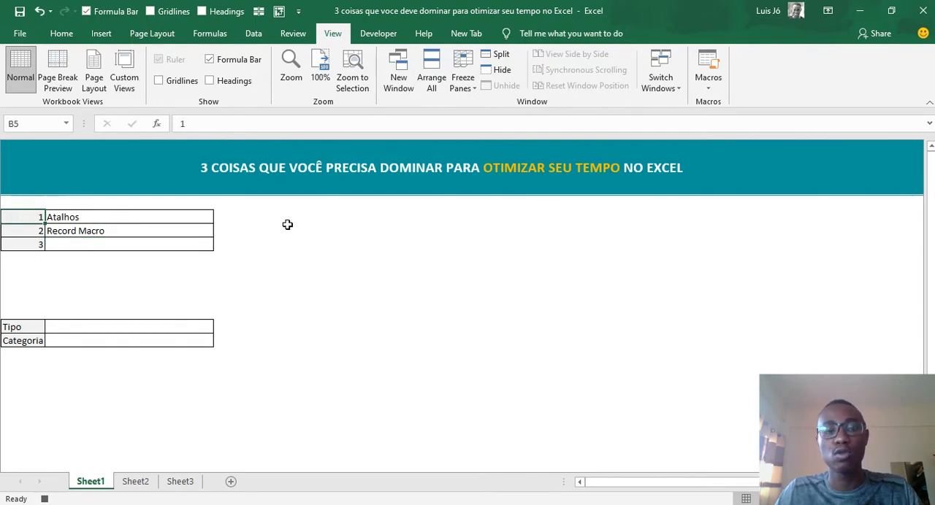
pyautogui.hotkey('ctrl', 'a')
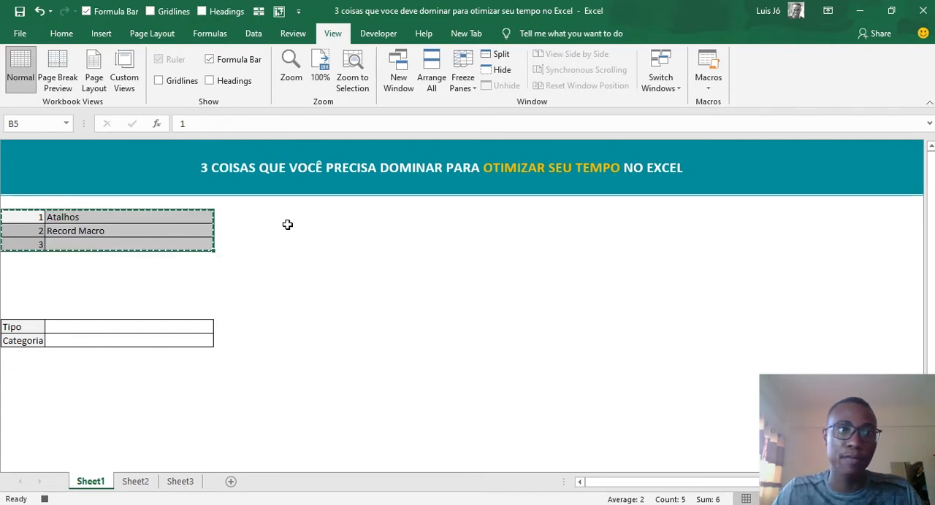
pyautogui.hotkey('ctrl', 'pagedown')
pyautogui.click(111, 198)
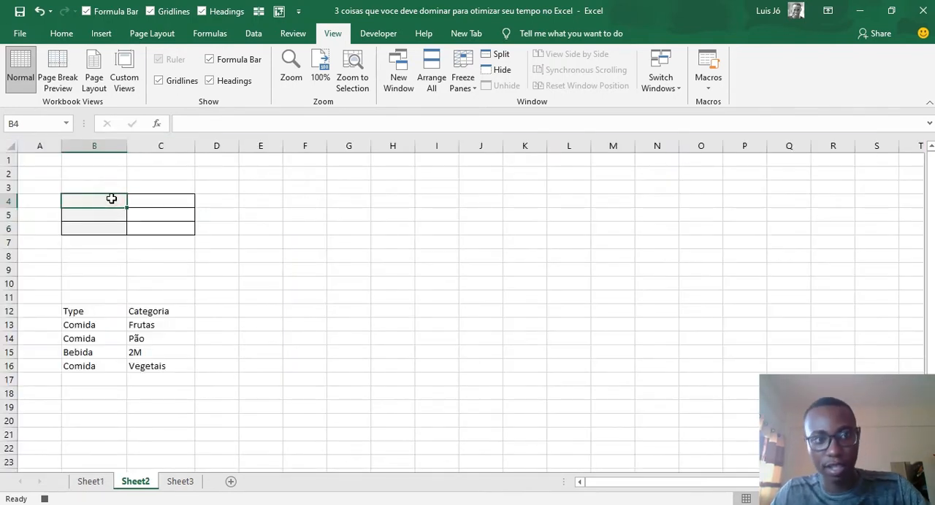
pyautogui.hotkey('ctrl', 'v')
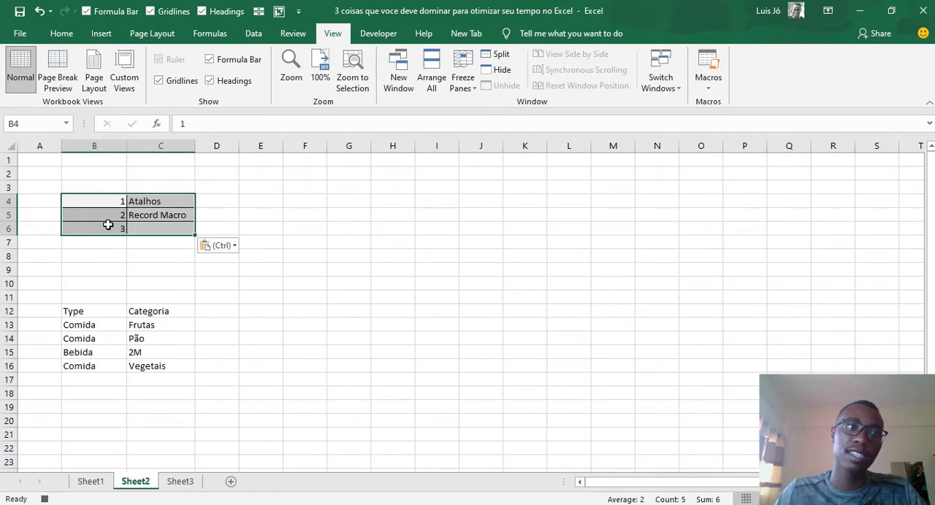
# - Return to Sheet1, select cell E5, stop the macro recording and clear the copy outline around the table
pyautogui.hotkey('ctrl', 'pageup')
pyautogui.click(272, 215)
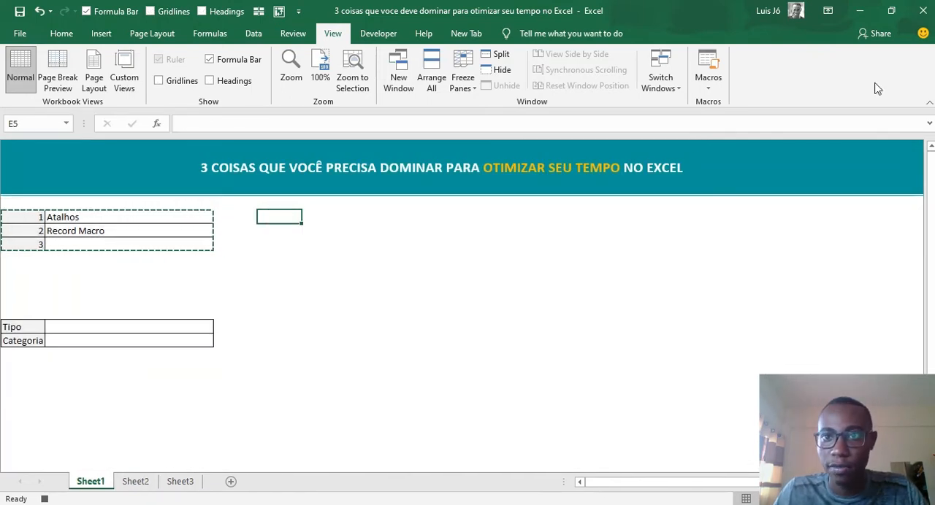
pyautogui.click(707, 81)
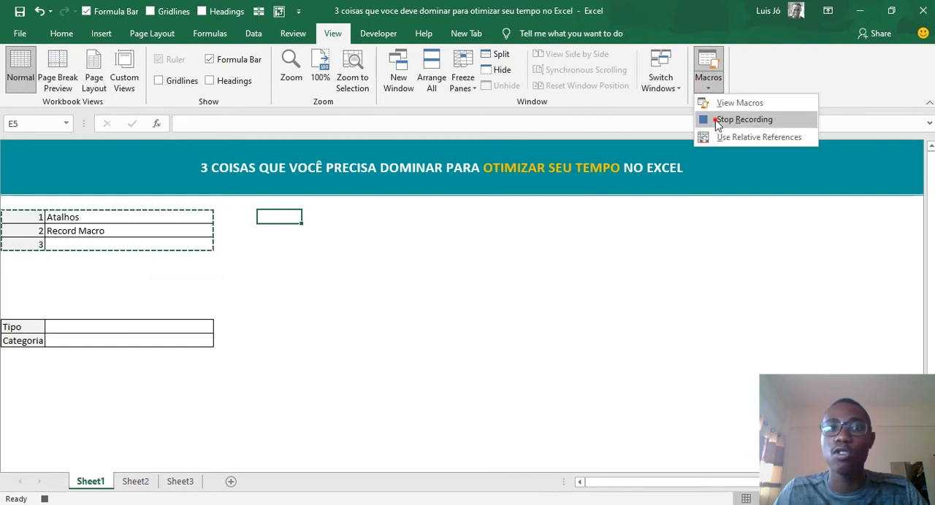
pyautogui.click(743, 120)
pyautogui.press('Escape')
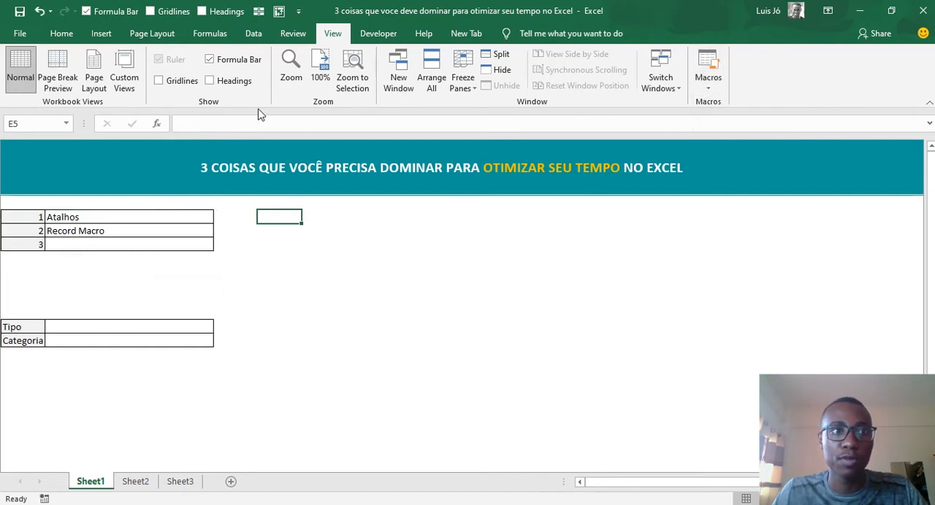
# - Draw a rounded rectangle about 0.26" high and 1.25" wide on Sheet1, beside the numbered table
pyautogui.click(64, 35)
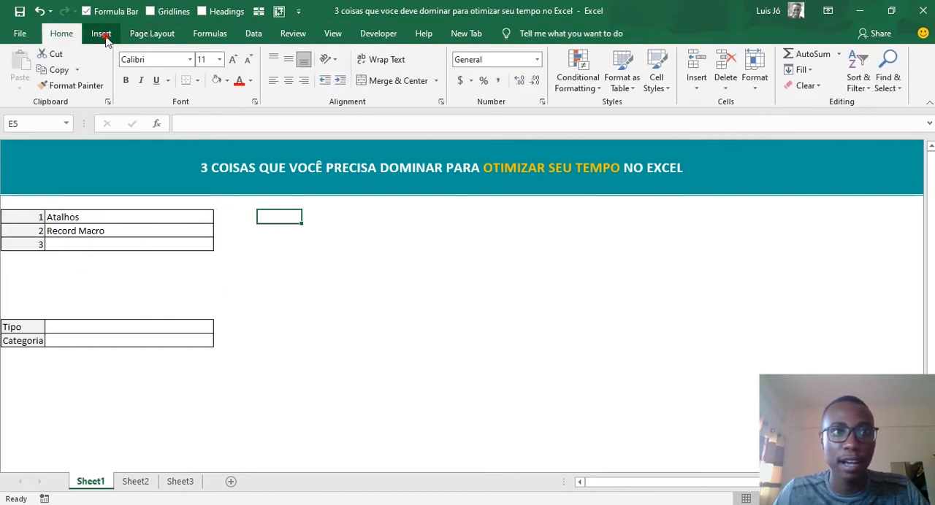
pyautogui.click(101, 33)
pyautogui.click(204, 54)
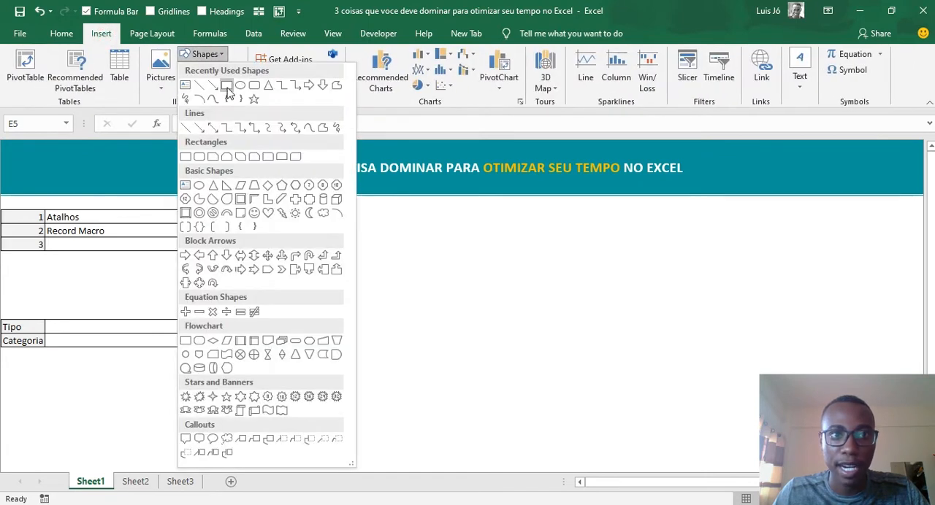
pyautogui.click(254, 85)
pyautogui.moveTo(319, 208); pyautogui.dragTo(403, 225)
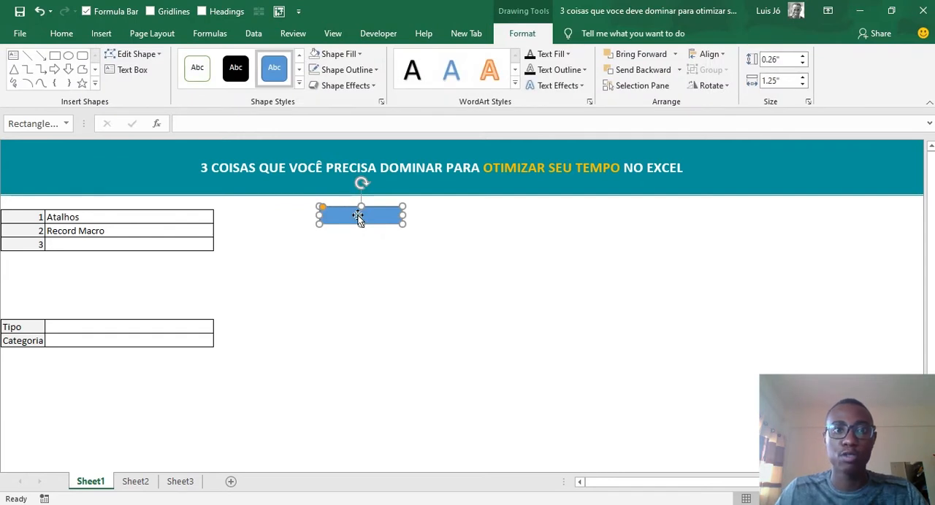
# - Label the rounded rectangle "COPIAR DADOS"
pyautogui.write('co')
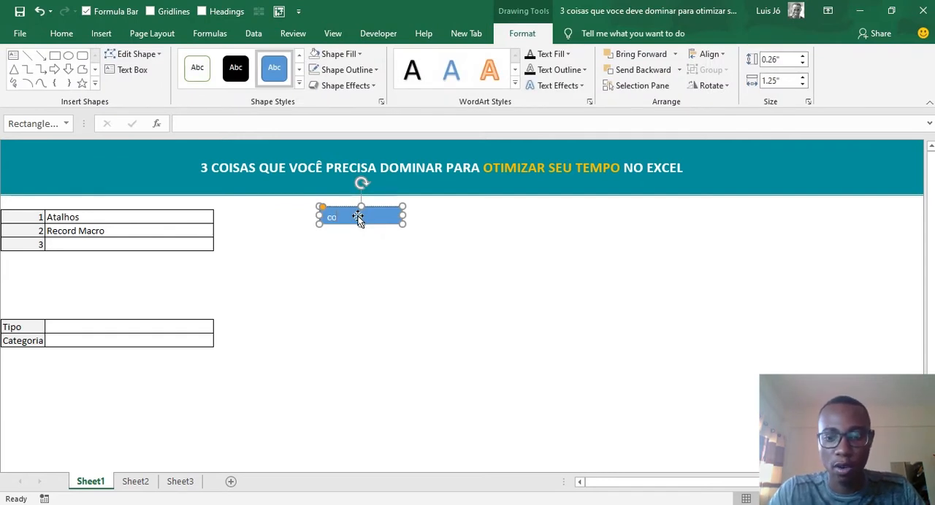
pyautogui.press('BackSpace')
pyautogui.press('BackSpace')
pyautogui.write('COPIAR')
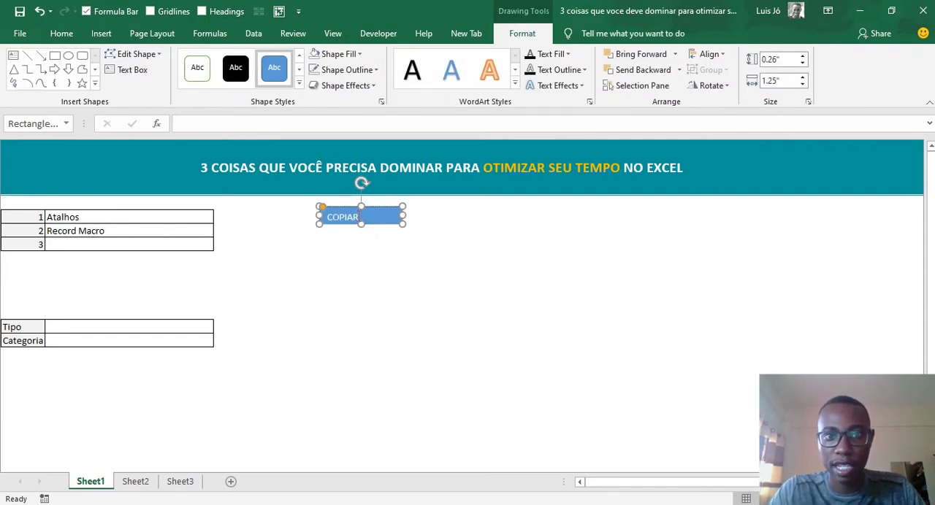
pyautogui.write('D DADOS')
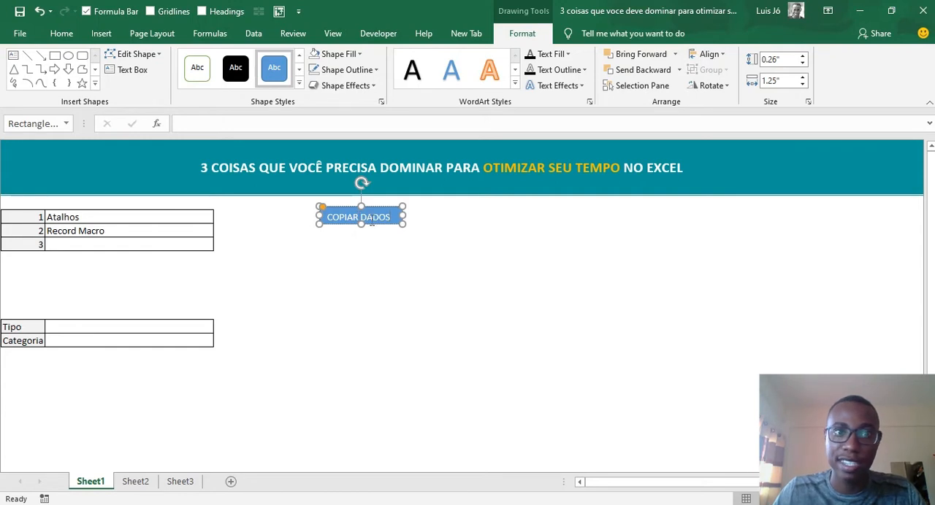
# - Centre the rectangle's "COPIAR DADOS" text horizontally and vertically within the shape
pyautogui.tripleClick(368, 218)
pyautogui.click(65, 40)
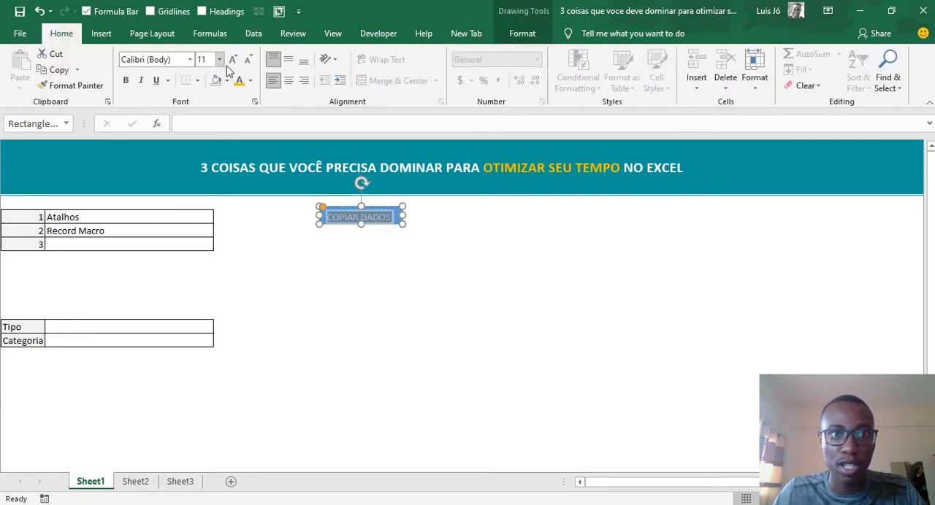
pyautogui.click(288, 82)
pyautogui.click(289, 59)
pyautogui.click(478, 205)
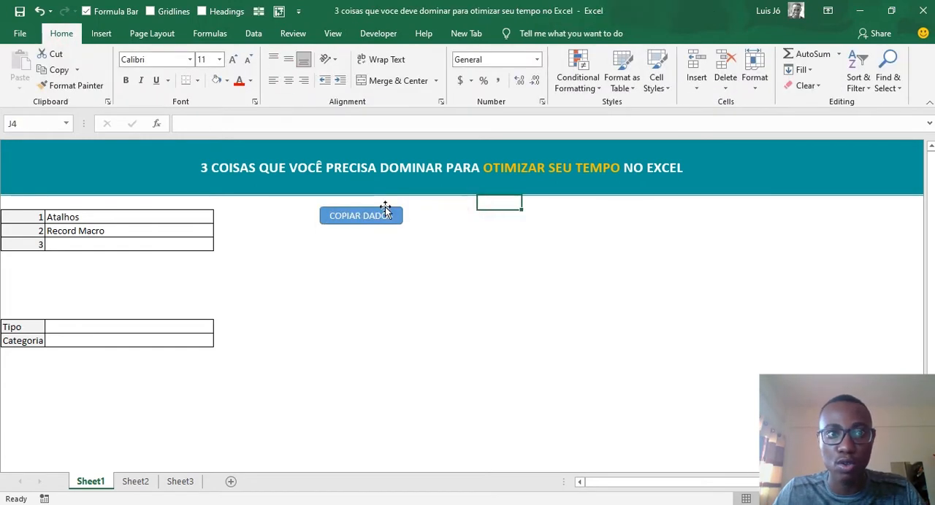
# - Try the recently used teal as the font colour of the COPIAR DADOS shape, and undo it
pyautogui.click(385, 210)
pyautogui.click(250, 82)
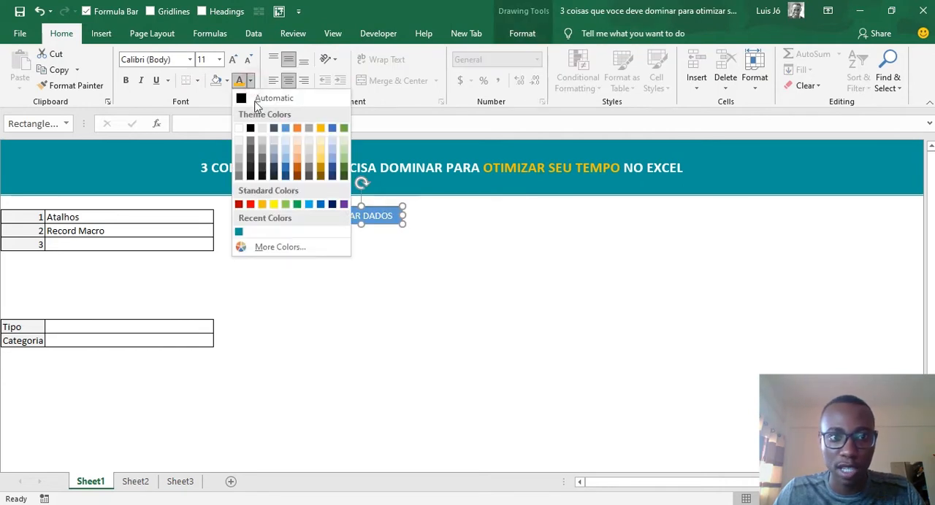
pyautogui.click(241, 232)
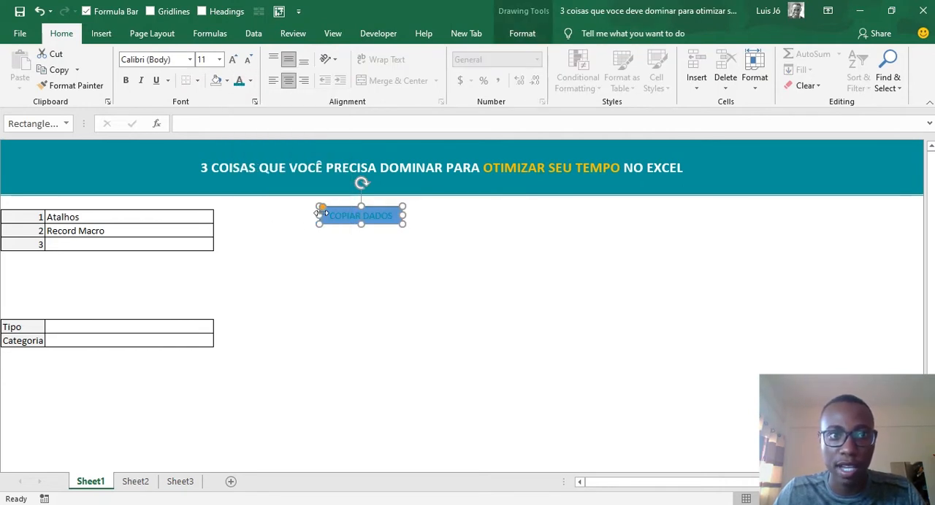
pyautogui.hotkey('ctrl', 'z')
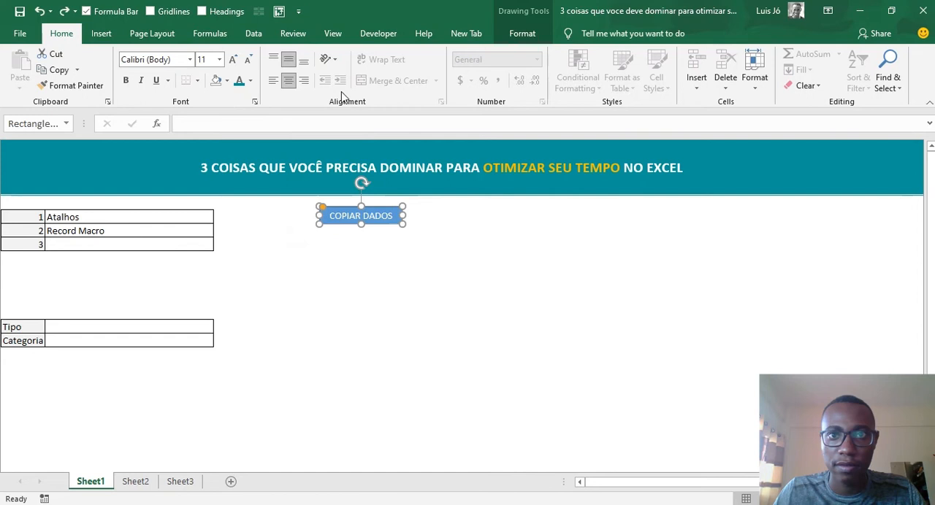
# - Remove the outline of the COPIAR DADOS shape and fill it with the recently used teal
pyautogui.click(522, 33)
pyautogui.click(344, 70)
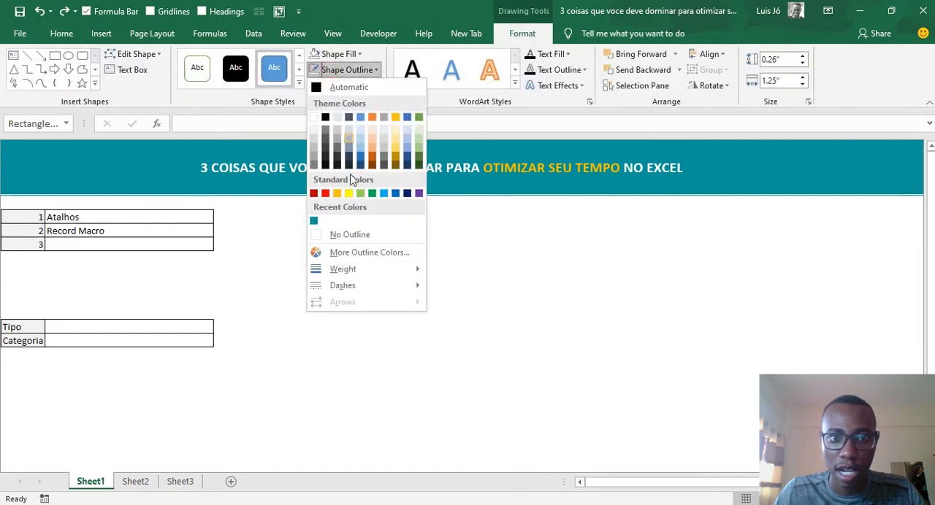
pyautogui.click(342, 235)
pyautogui.click(351, 53)
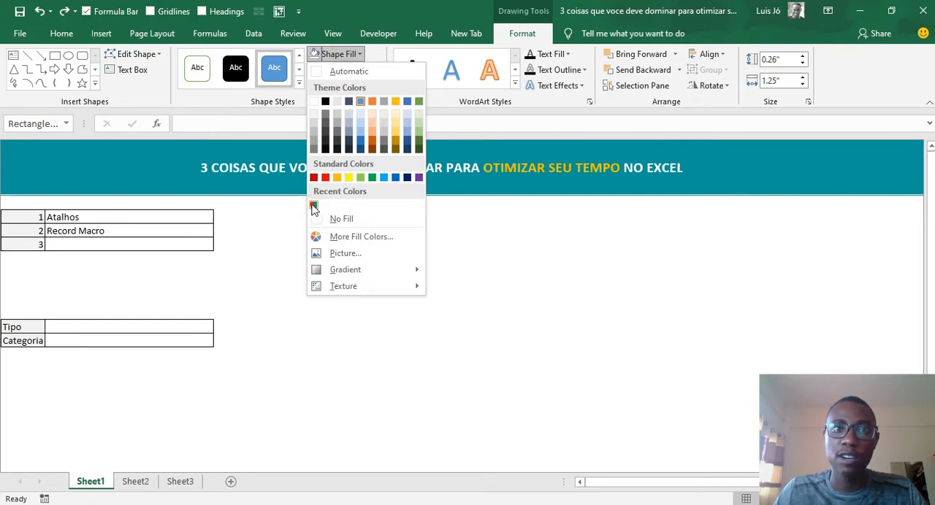
pyautogui.click(314, 205)
pyautogui.click(454, 243)
# - Move the COPIAR DADOS shape closer to the numbered table, level with its first row
pyautogui.click(373, 213)
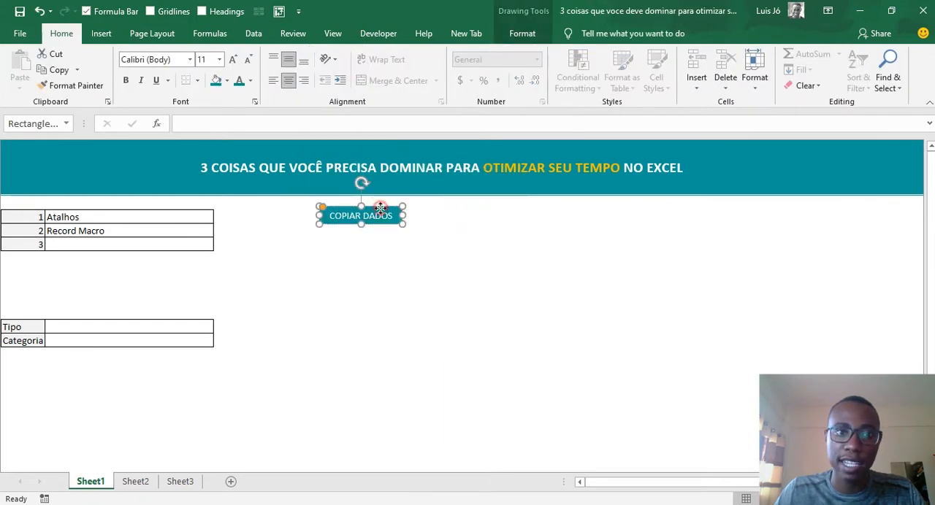
pyautogui.moveTo(373, 213); pyautogui.dragTo(298, 216)
pyautogui.click(370, 227)
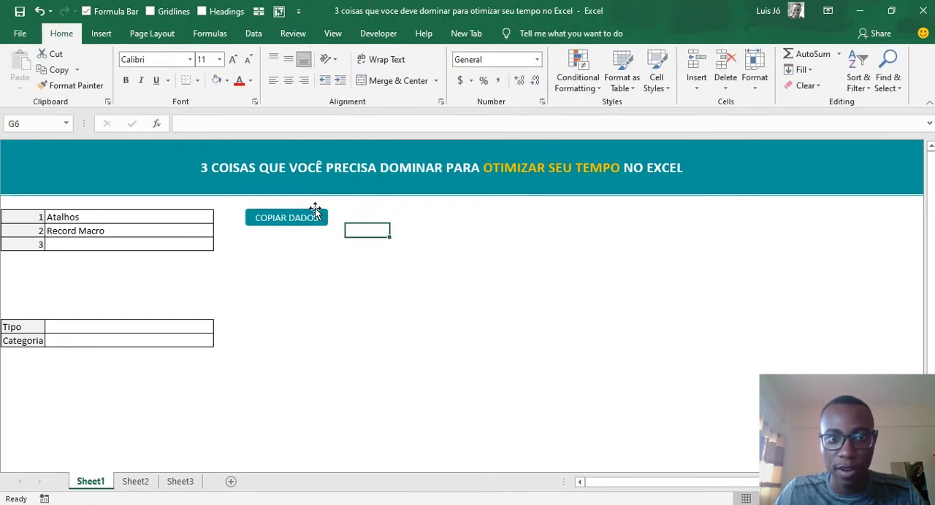
# - Assign the macro MacroCopiarDados to the COPIAR DADOS shape and deselect the shape
pyautogui.click(314, 208)
pyautogui.rightClick(314, 208)
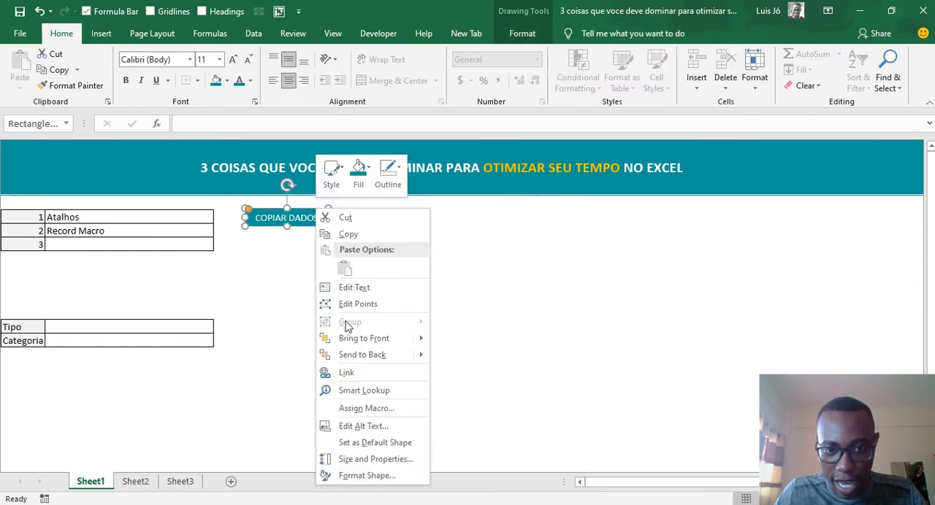
pyautogui.click(362, 409)
pyautogui.click(216, 311)
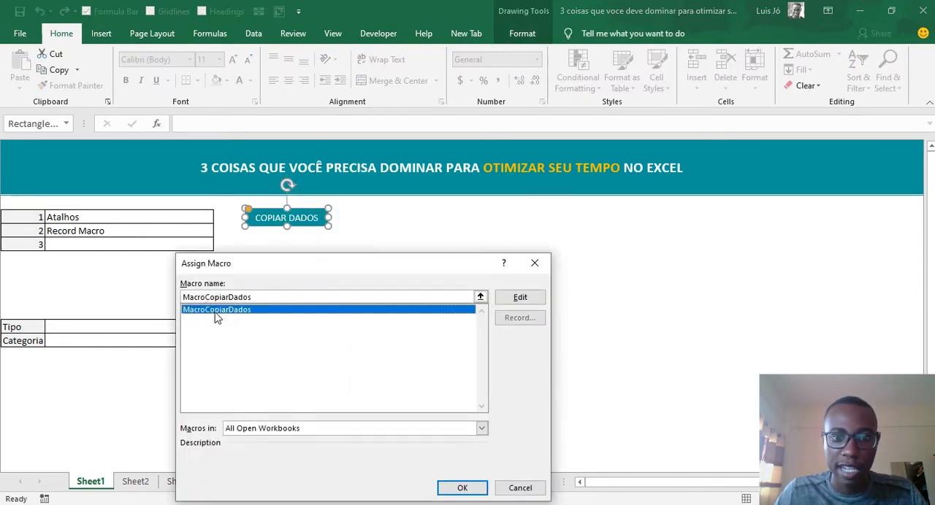
pyautogui.click(467, 487)
pyautogui.click(455, 258)
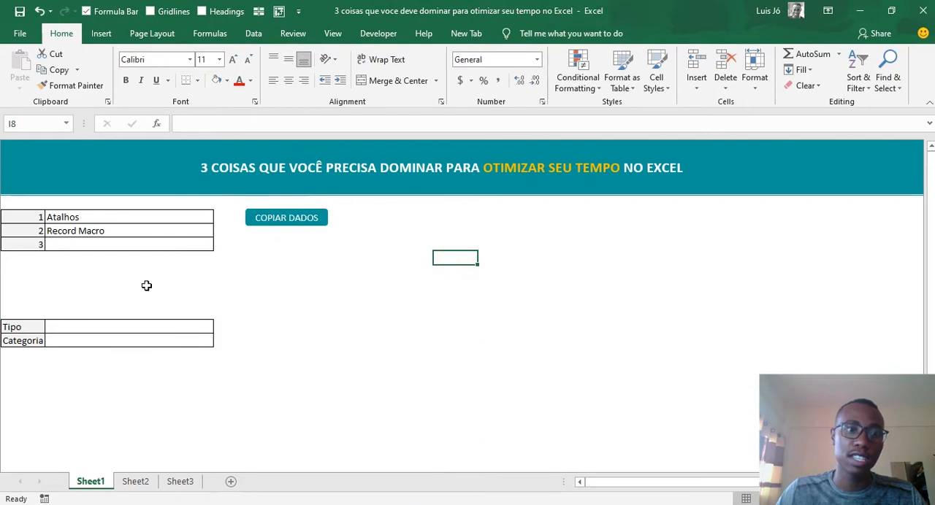
# - Clear the contents of the bordered table B4:C6 on Sheet2
pyautogui.click(135, 482)
pyautogui.click(248, 229)
pyautogui.moveTo(110, 202); pyautogui.dragTo(156, 230)
pyautogui.press('Delete')
pyautogui.click(219, 268)
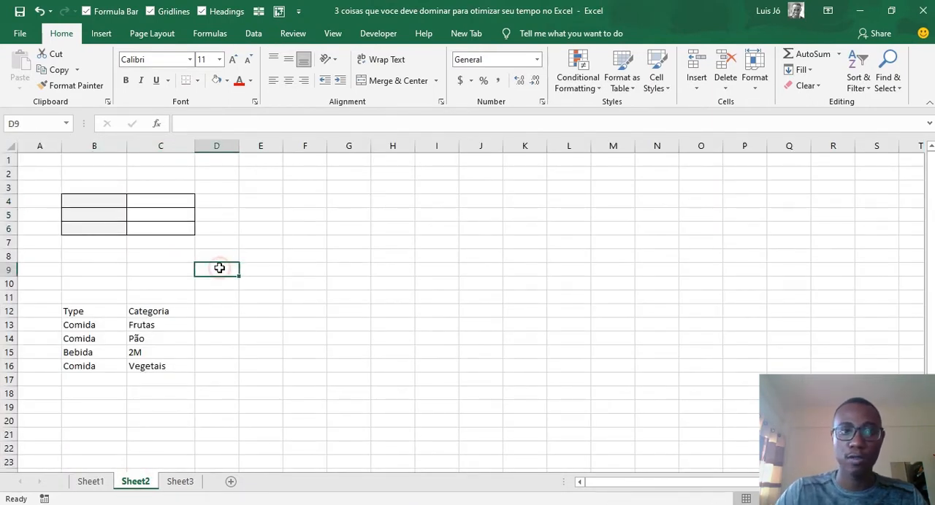
# - Run the macro from the COPIAR DADOS shape on Sheet1, and come back from Sheet2 to cell C7 of Sheet1
pyautogui.hotkey('ctrl', 'pageup')
pyautogui.click(309, 223)
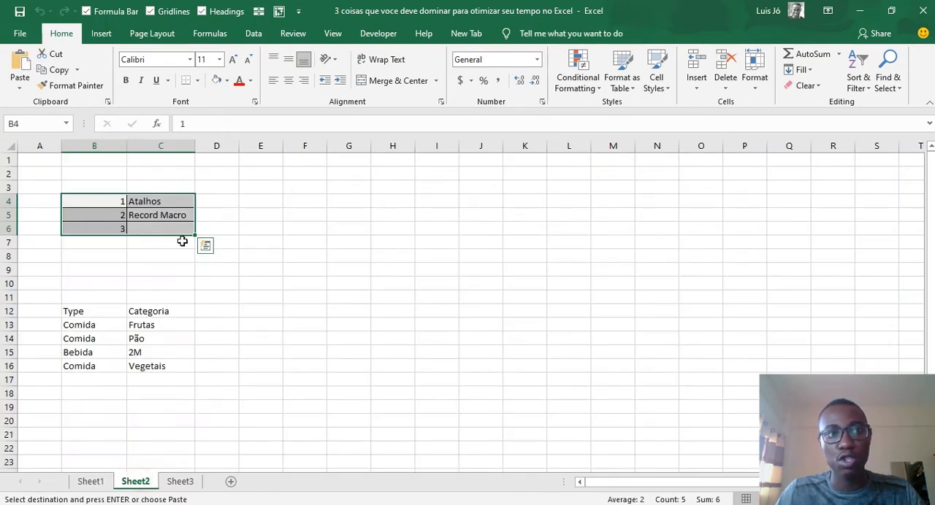
pyautogui.click(261, 252)
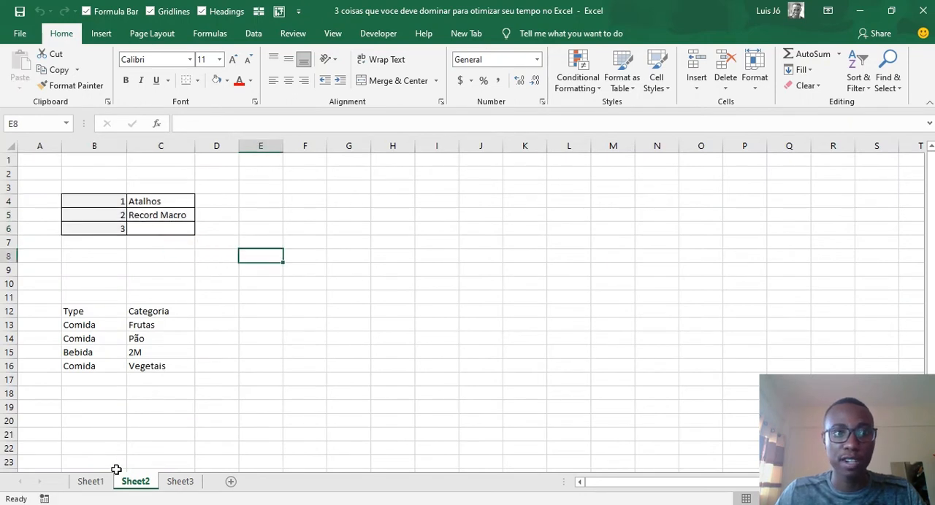
pyautogui.click(91, 482)
pyautogui.click(110, 244)
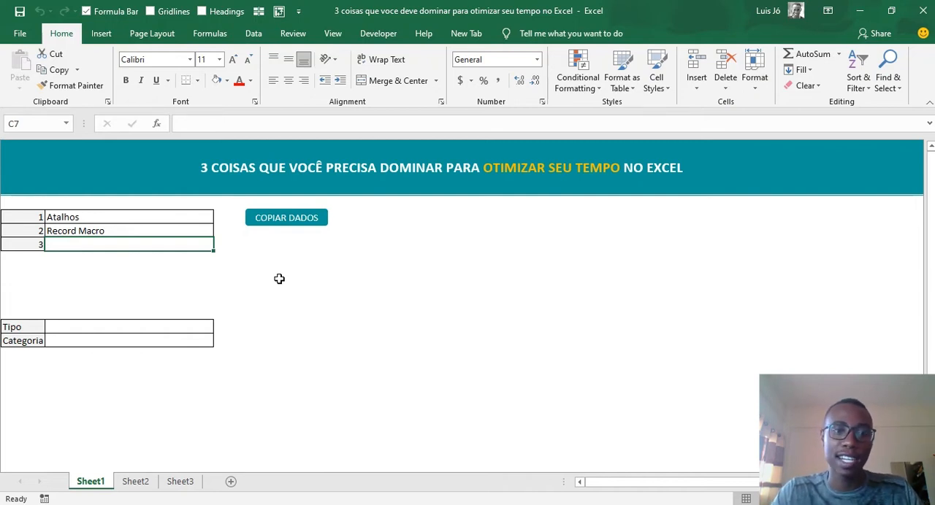
pyautogui.write('cOM')
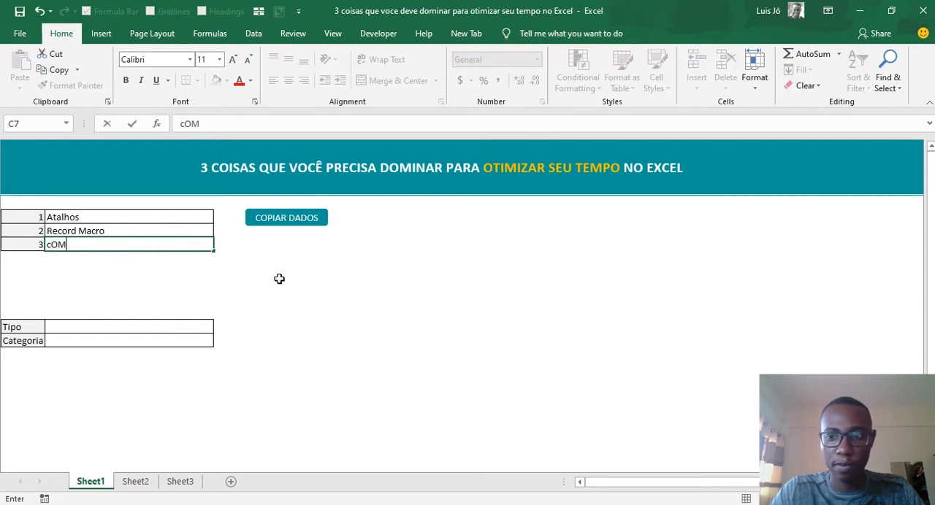
pyautogui.press('BackSpace')
pyautogui.press('BackSpace')
pyautogui.press('BackSpace')
pyautogui.press('Escape')
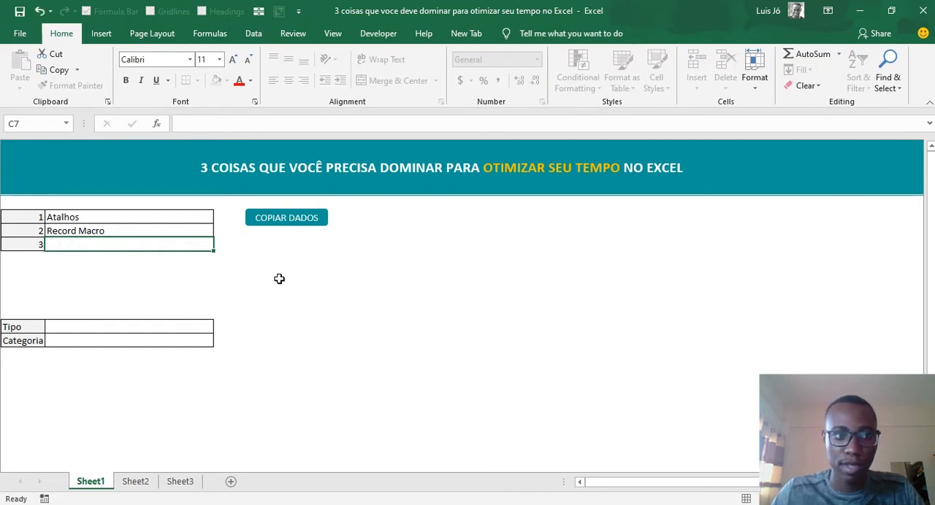
pyautogui.write('Cmbinacai')
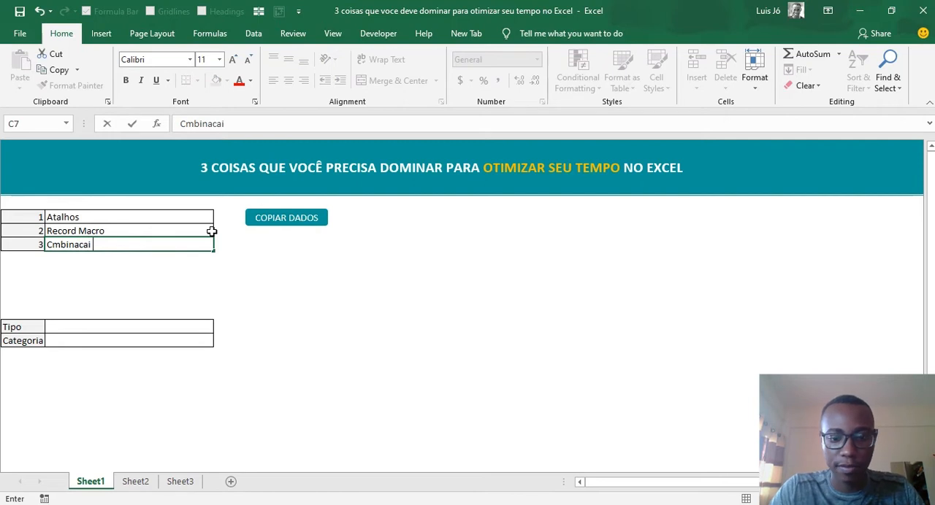
pyautogui.press('Escape')
# - Enter "Combinacao de formulas" in cell C7 as the third item of the numbered table
pyautogui.write('c')
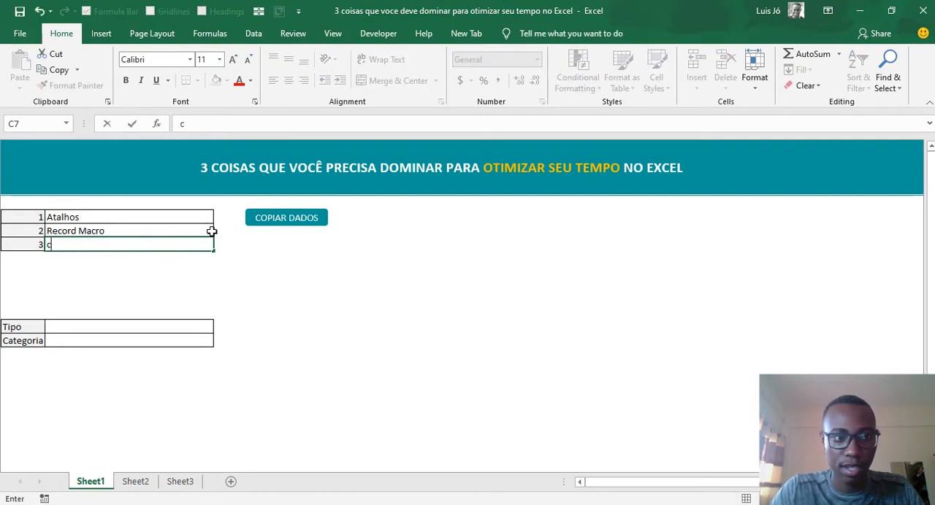
pyautogui.write('ombin')
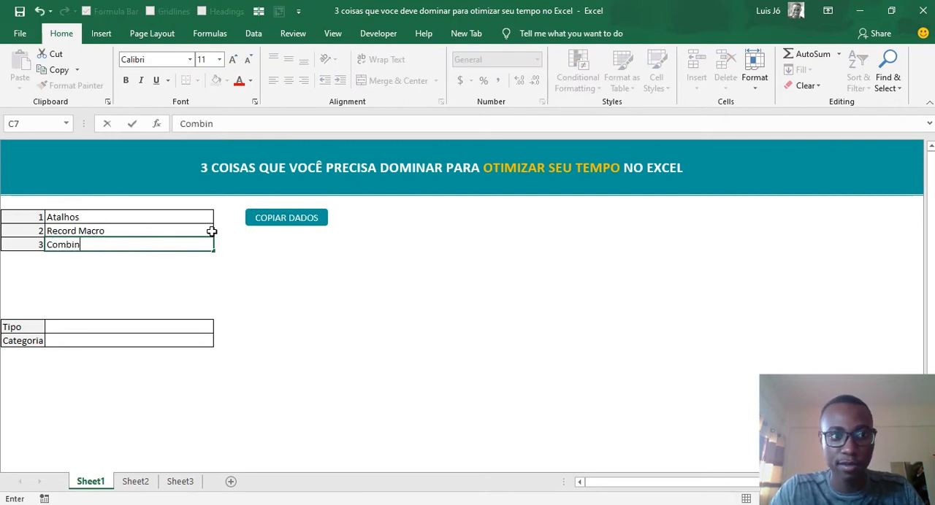
pyautogui.write('acao de form')
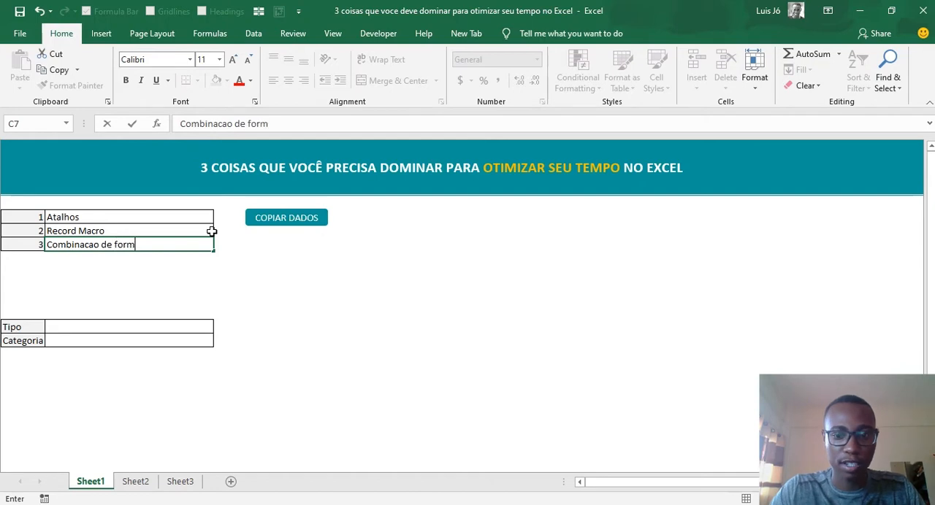
pyautogui.write('ulas')
pyautogui.press('Return')
pyautogui.click(289, 283)
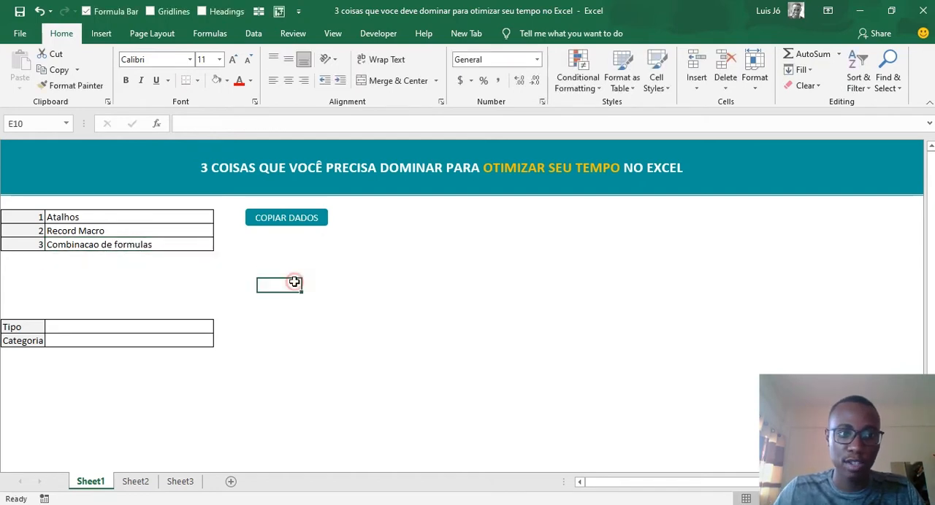
# - Run the COPIAR DADOS macro again from Sheet1 and fit column C on Sheet2 to its contents
pyautogui.click(135, 481)
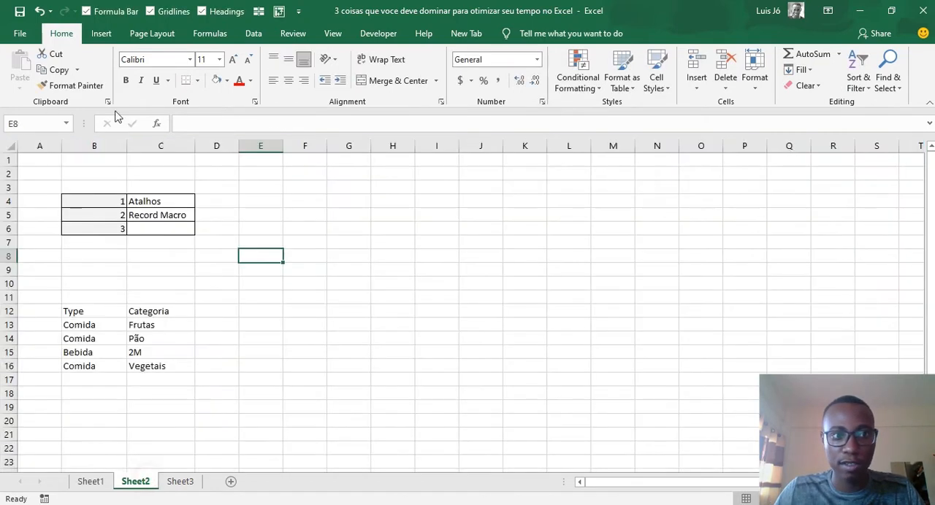
pyautogui.click(95, 483)
pyautogui.click(286, 219)
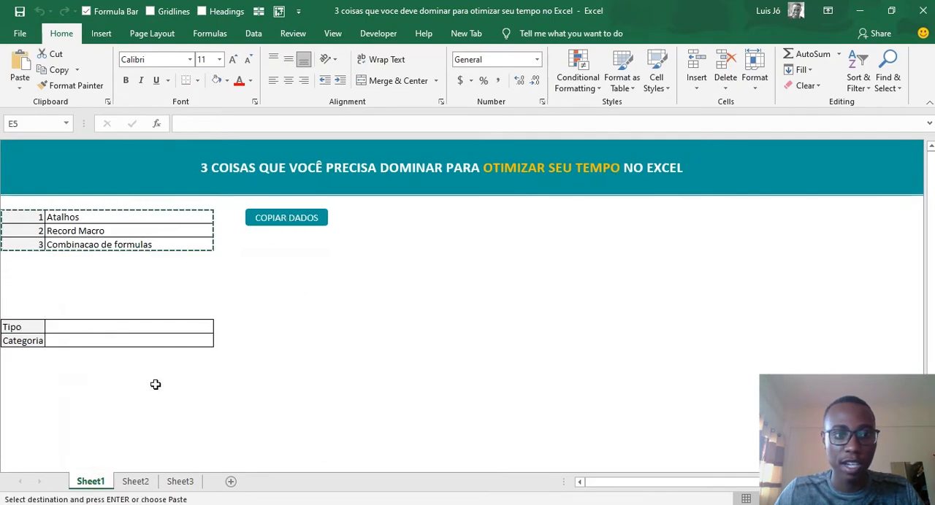
pyautogui.click(175, 229)
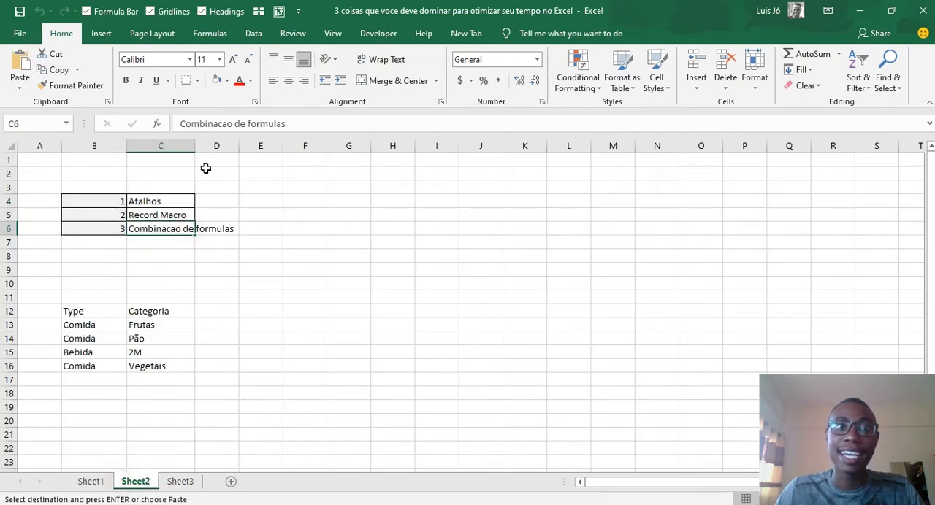
pyautogui.doubleClick(195, 146)
pyautogui.click(311, 232)
# - Return to Sheet1, clear the copy outline around the numbered table and select cell G7
pyautogui.click(91, 482)
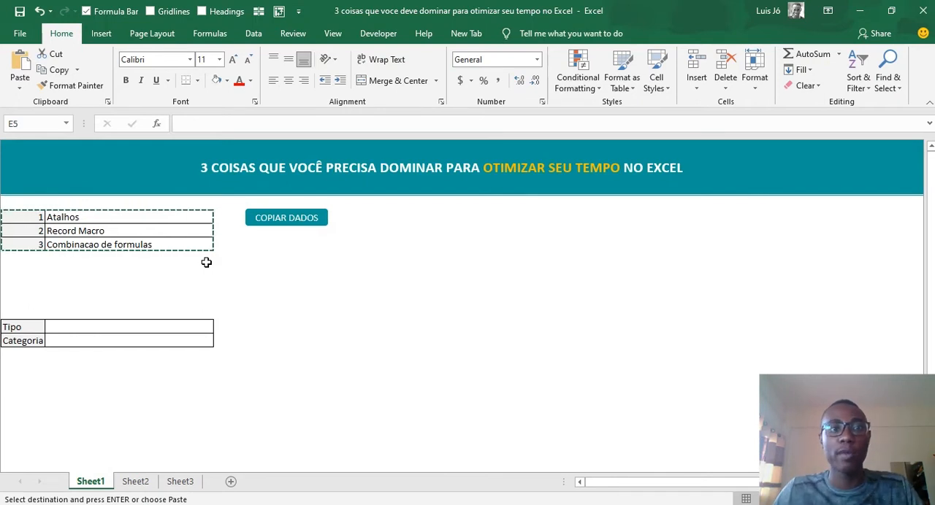
pyautogui.press('Escape')
pyautogui.click(293, 252)
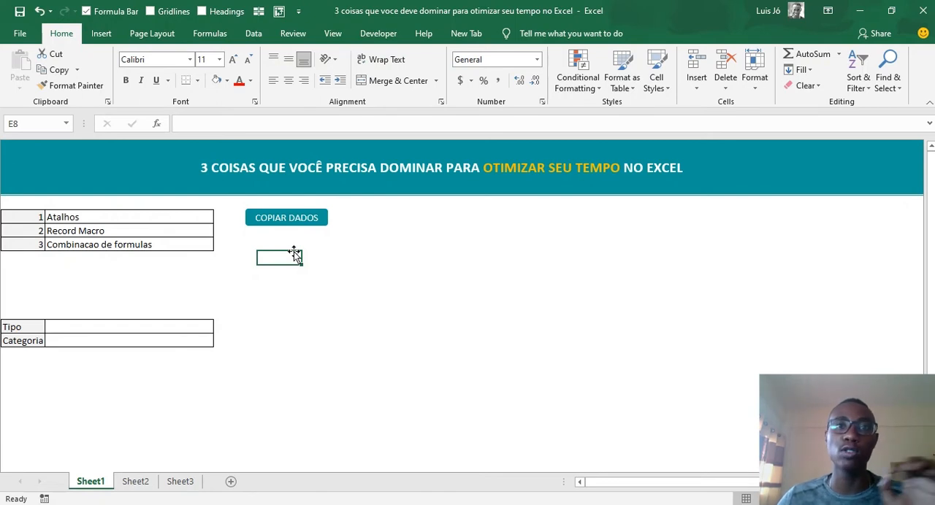
pyautogui.click(376, 242)
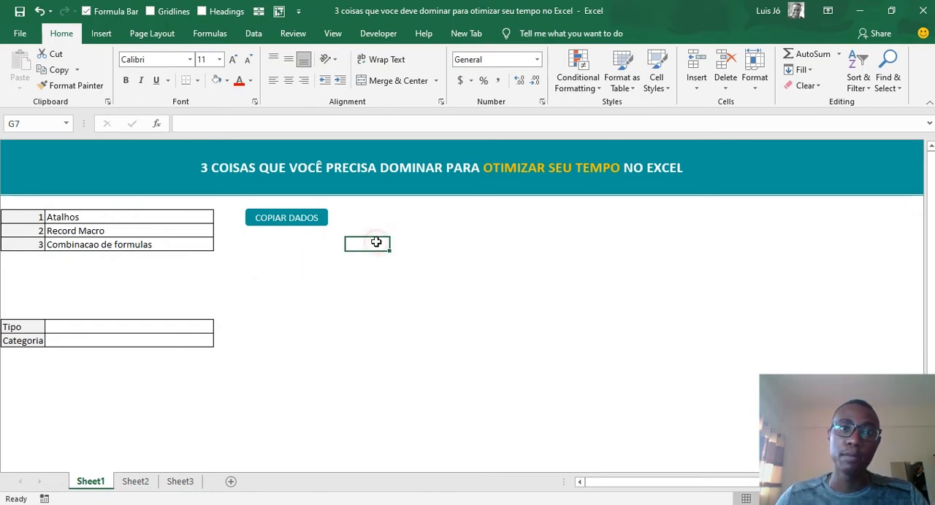
# - Clear the third item of the numbered table in cell C7 of Sheet1 and check its copy on Sheet2
pyautogui.click(436, 231)
pyautogui.click(328, 248)
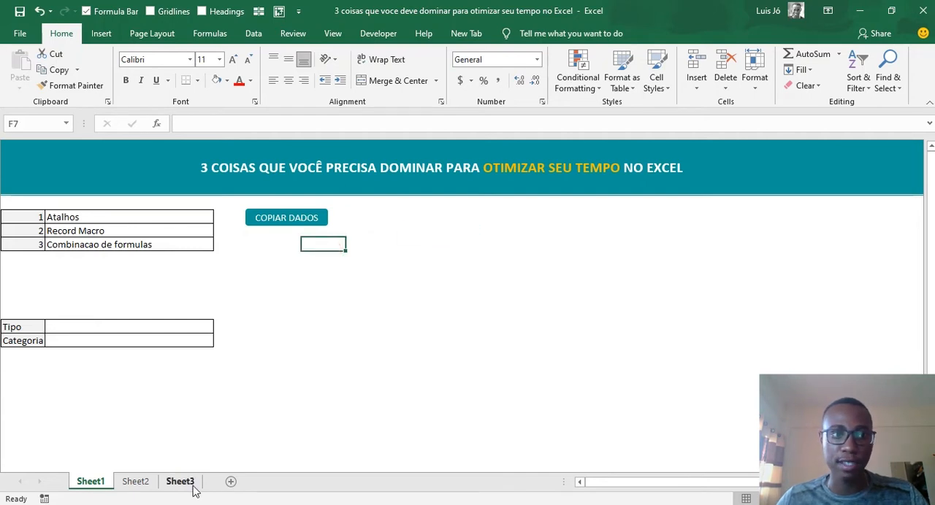
pyautogui.click(116, 247)
pyautogui.press('Delete')
pyautogui.click(132, 482)
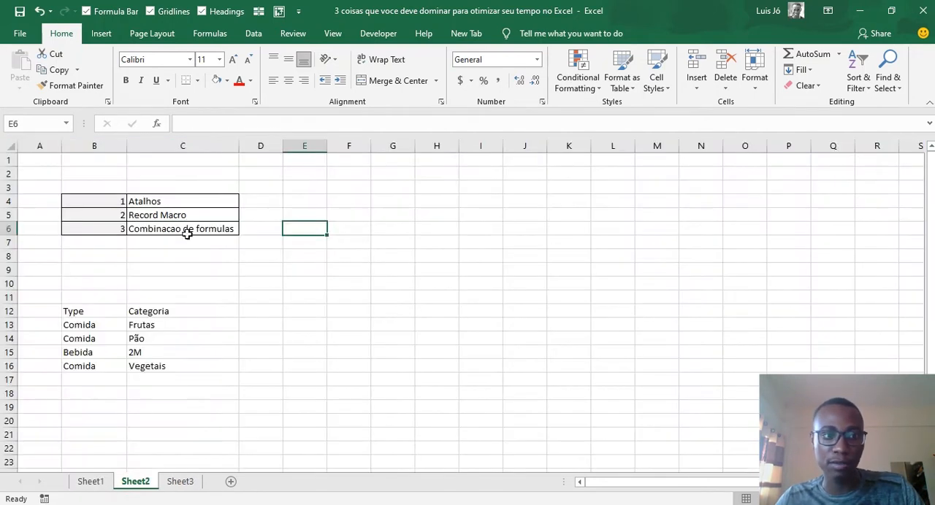
# - Run the COPIAR DADOS macro from Sheet1 to refresh the copied table, and return to cell H8 of Sheet1
pyautogui.click(94, 483)
pyautogui.click(293, 223)
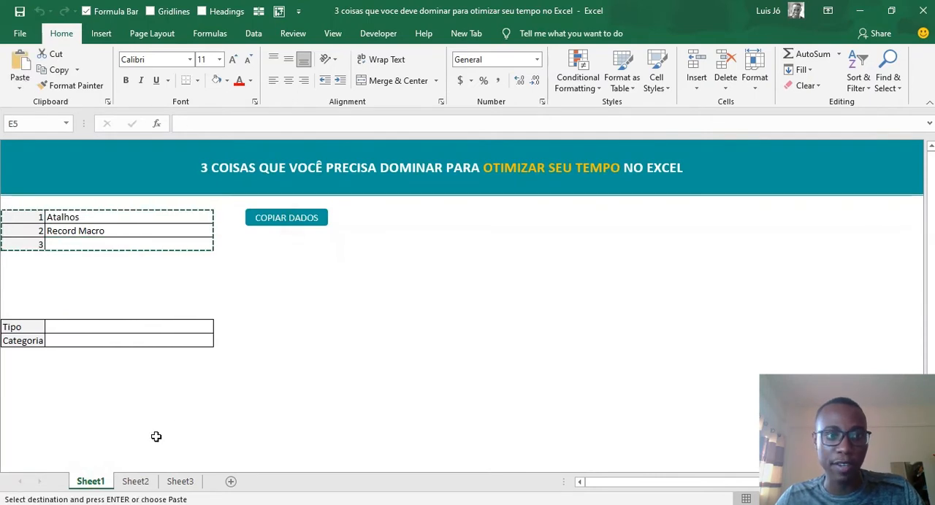
pyautogui.click(91, 482)
pyautogui.click(271, 257)
pyautogui.click(397, 257)
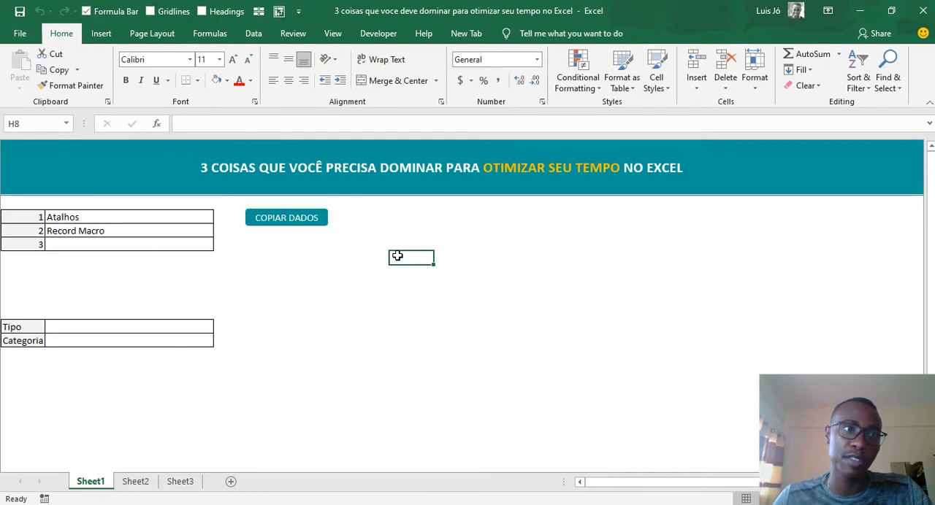
# - Save the workbook under its existing name in the recent project folder as an Excel Macro-Enabled Workbook
pyautogui.click(20, 34)
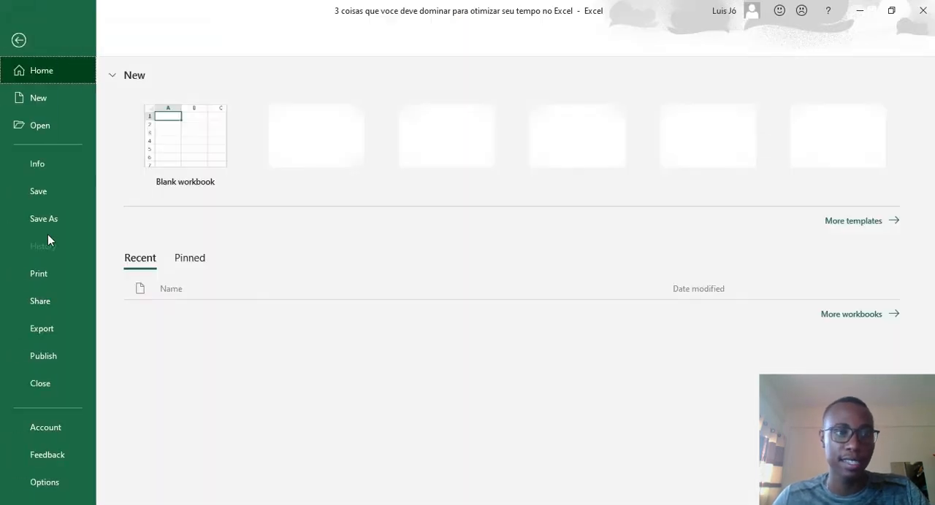
pyautogui.click(52, 218)
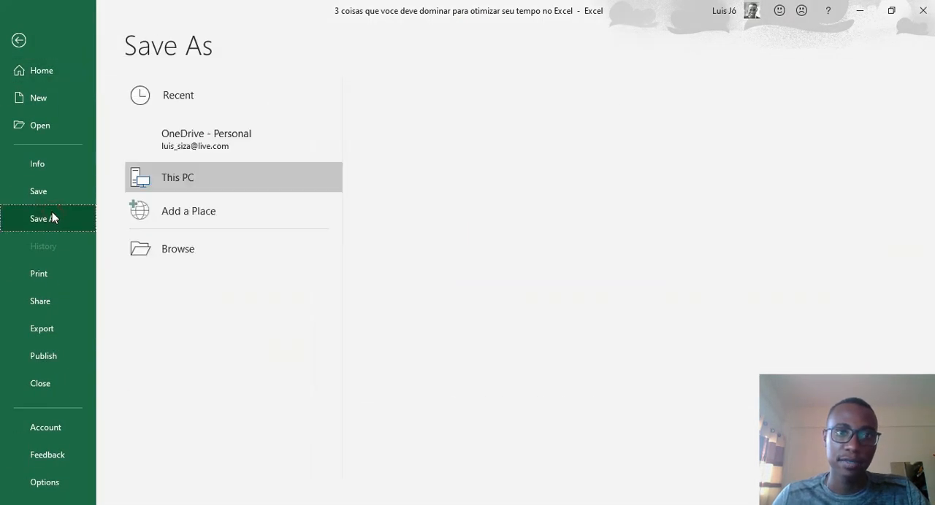
pyautogui.click(463, 155)
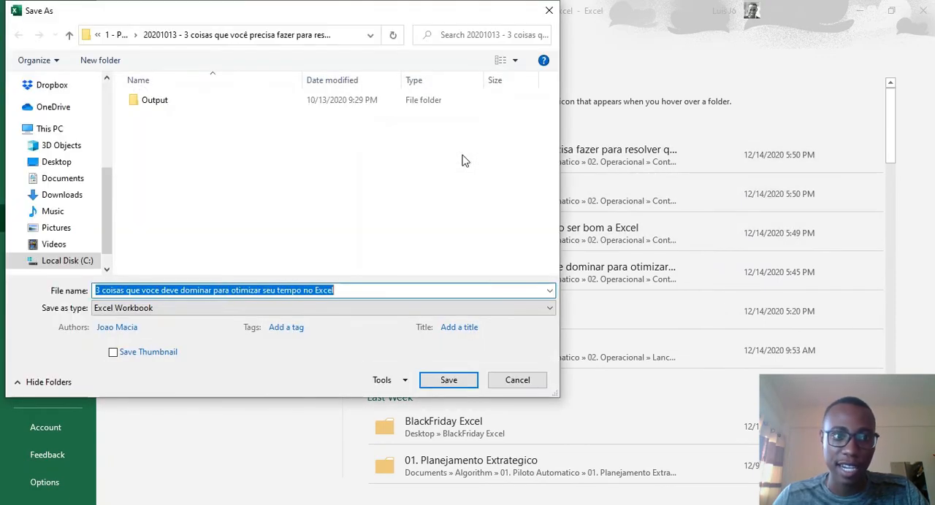
pyautogui.click(118, 310)
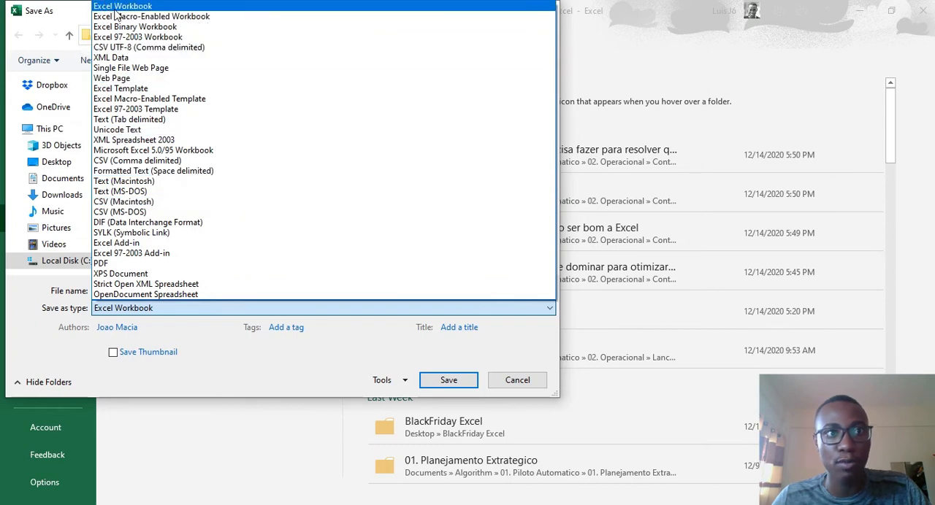
pyautogui.click(160, 16)
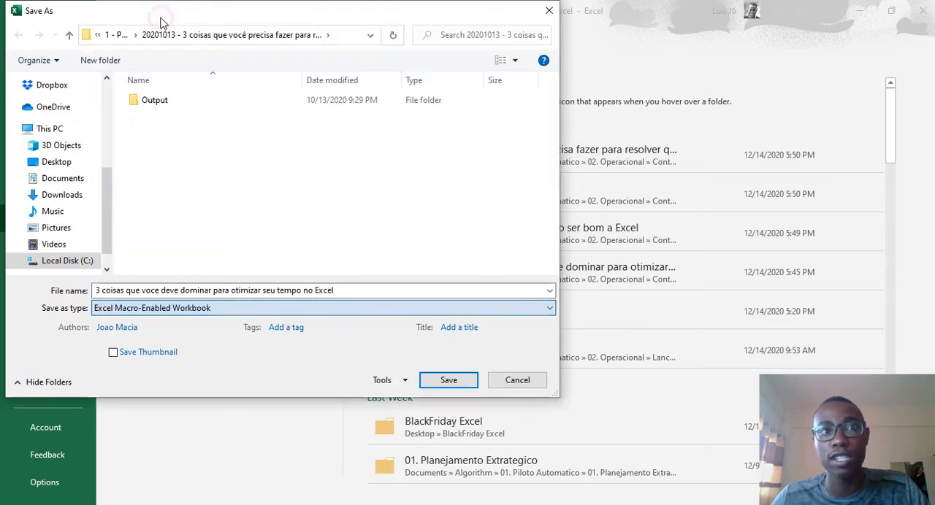
pyautogui.press('Return')
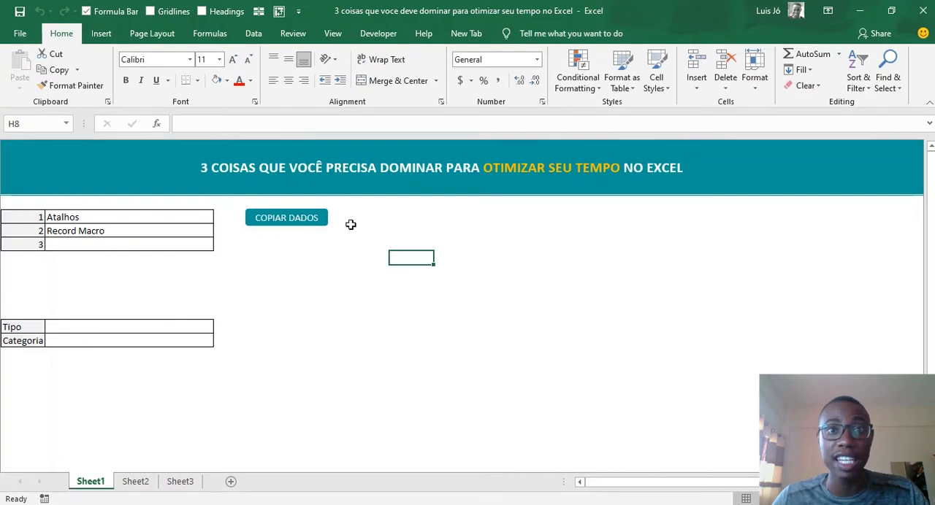
# - Enter "Combinacao de formulas" as the third item in cell C7 and return to cell A1
pyautogui.click(361, 235)
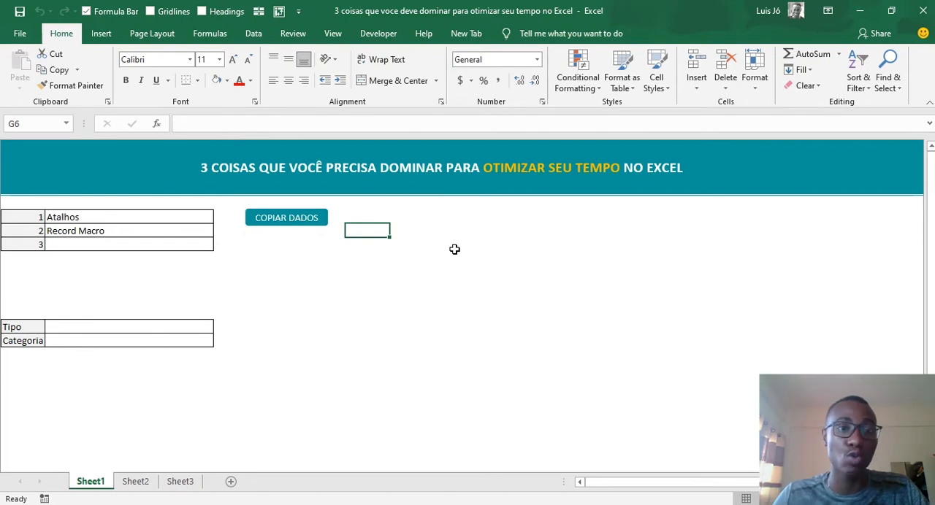
pyautogui.click(132, 239)
pyautogui.click(150, 232)
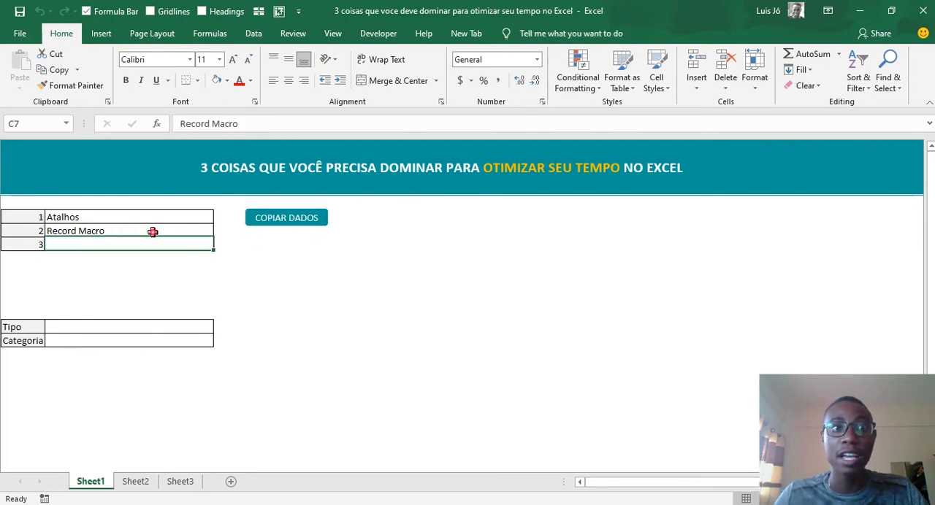
pyautogui.click(199, 245)
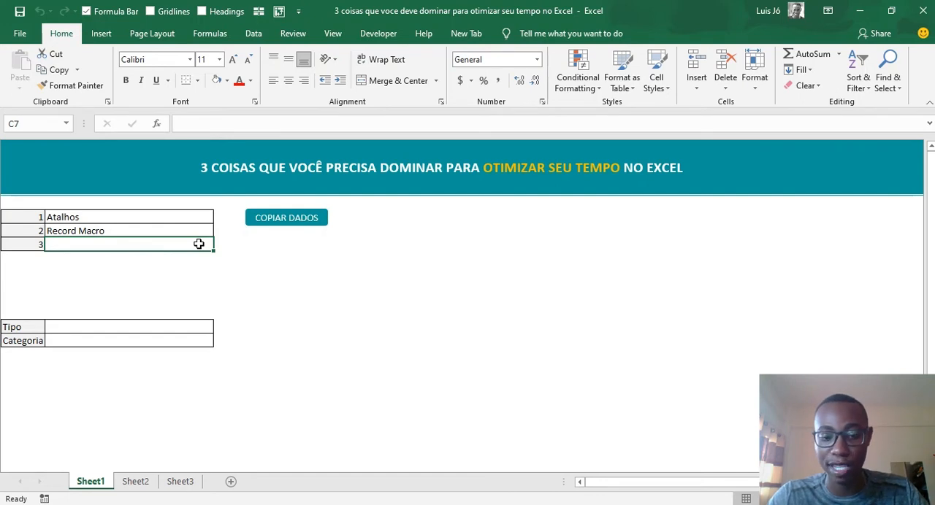
pyautogui.write('Comb')
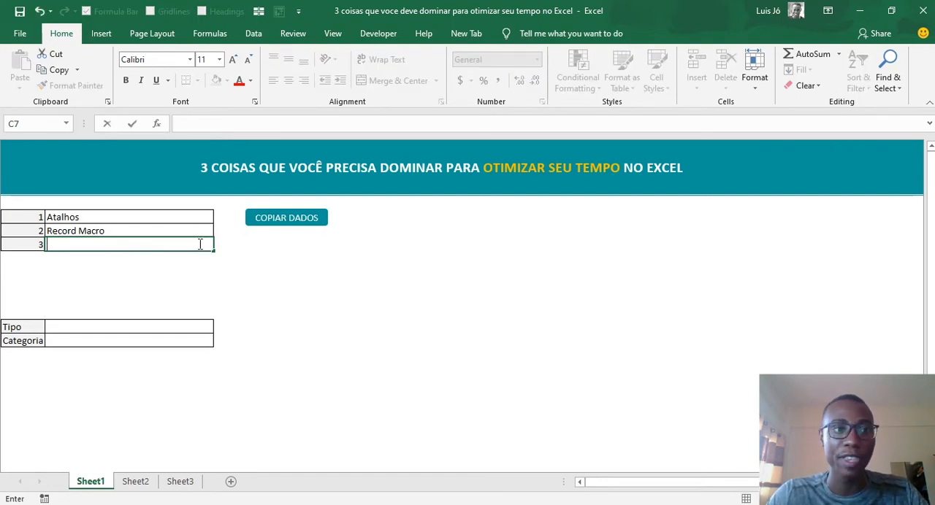
pyautogui.write('inacao d')
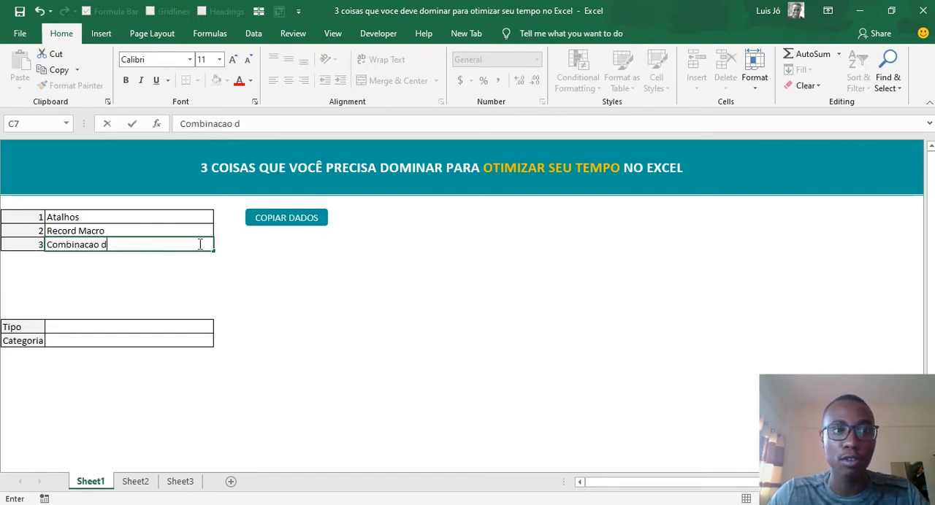
pyautogui.write('e formulas')
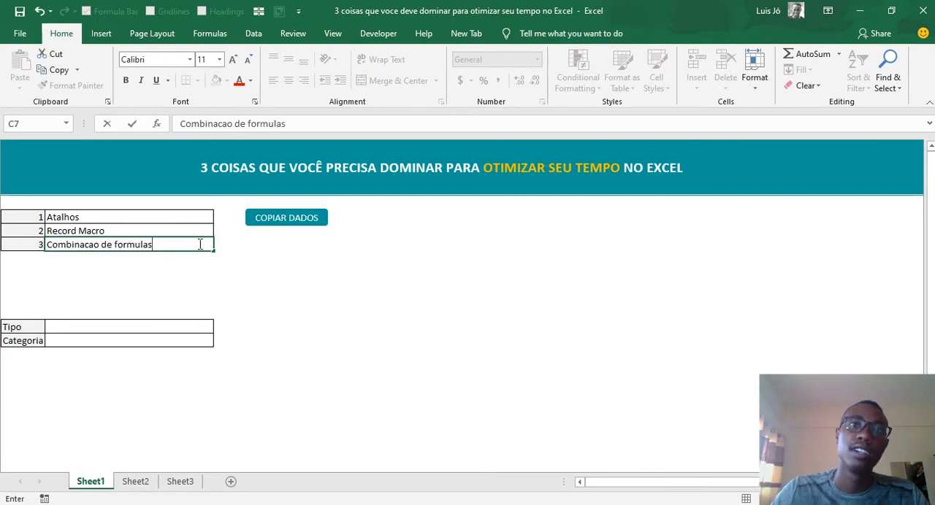
pyautogui.press('Return')
pyautogui.hotkey('ctrl', 'Home')
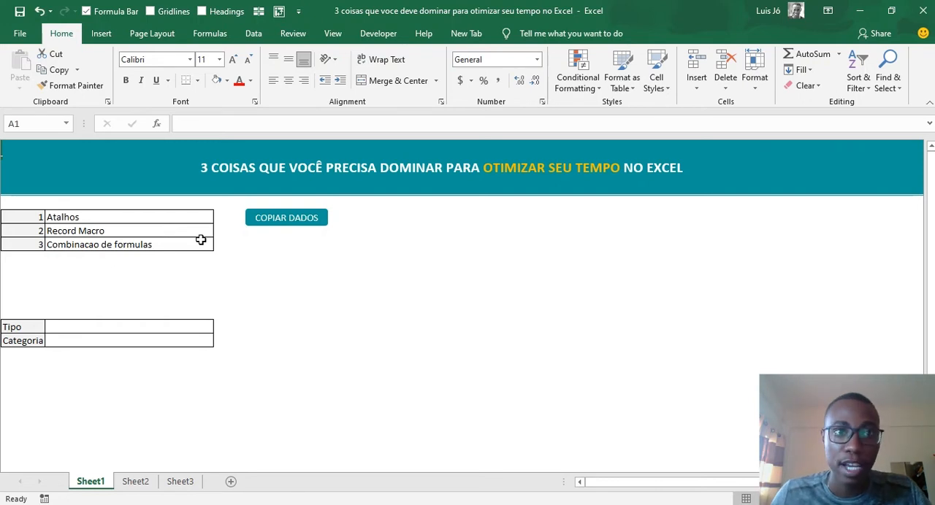
# - Look through the function library's Logical, Lookup & Reference, Math & Trig and Date & Time categories
pyautogui.click(253, 33)
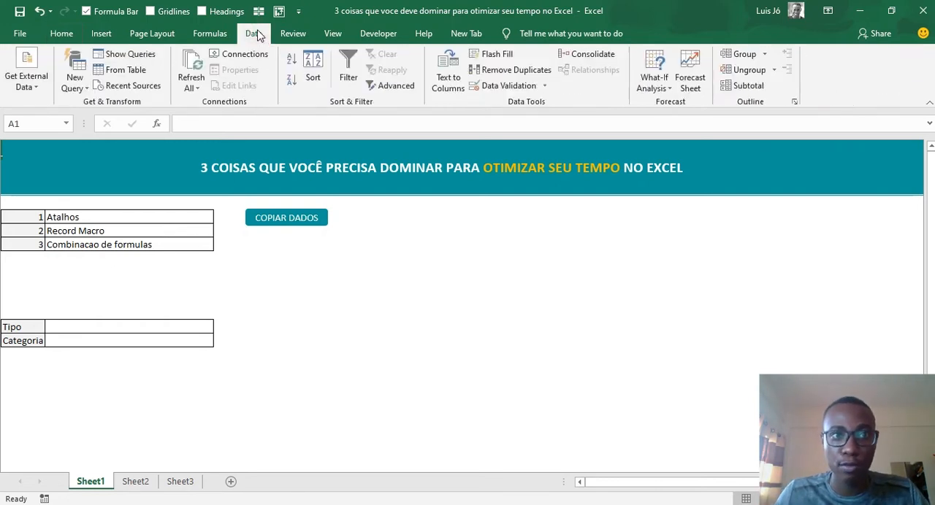
pyautogui.click(214, 38)
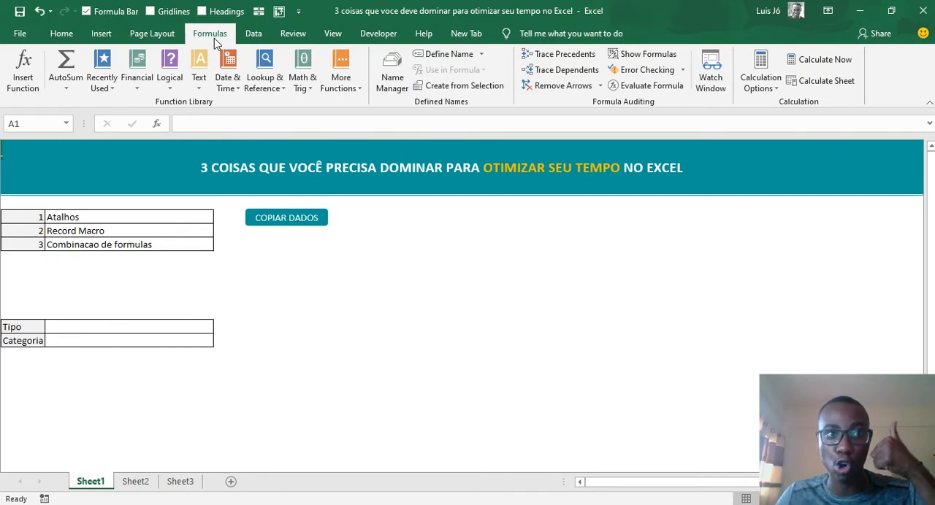
pyautogui.click(170, 81)
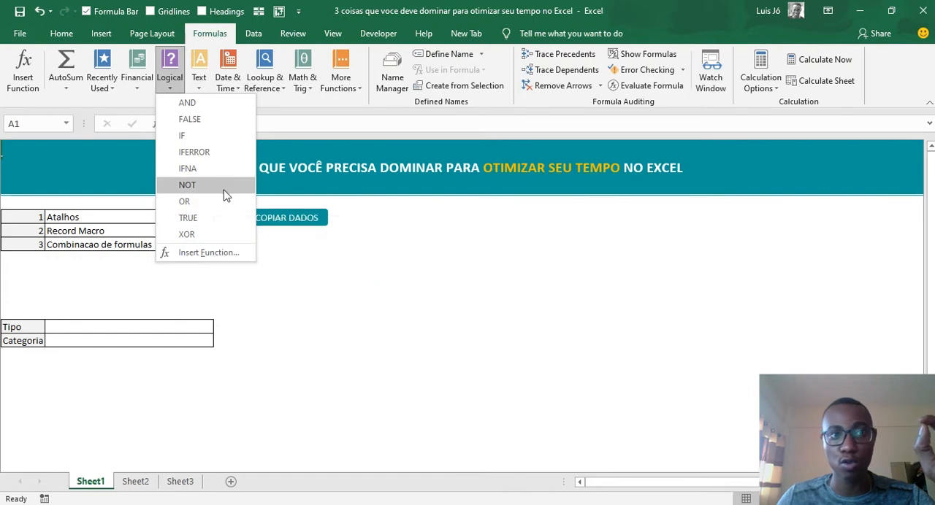
pyautogui.click(269, 103)
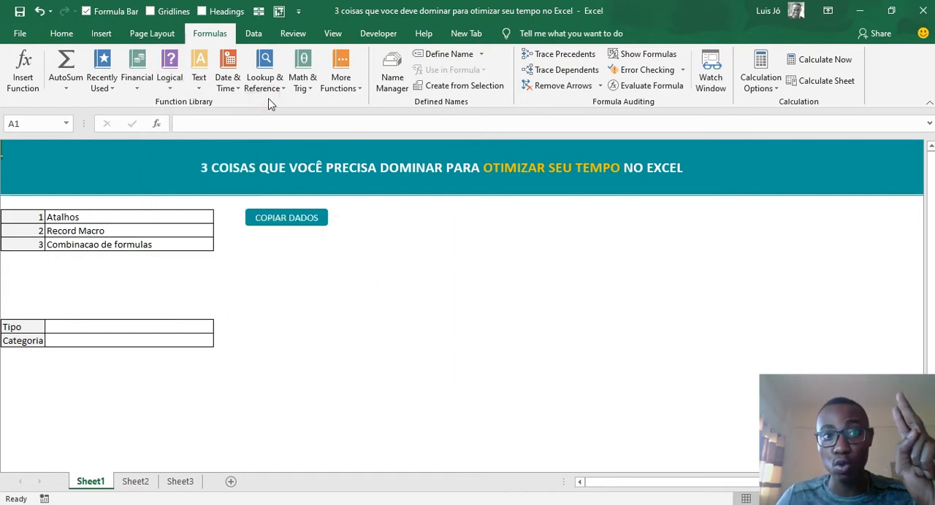
pyautogui.click(283, 90)
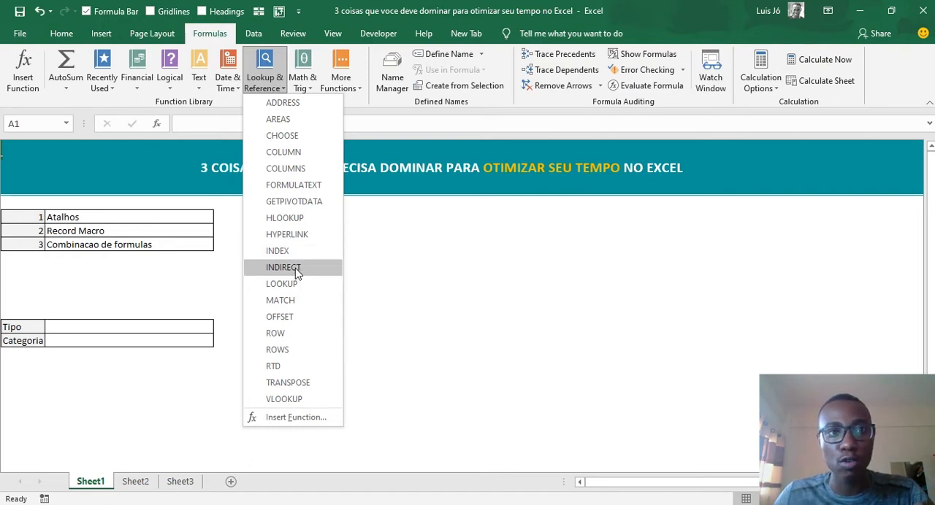
pyautogui.click(304, 93)
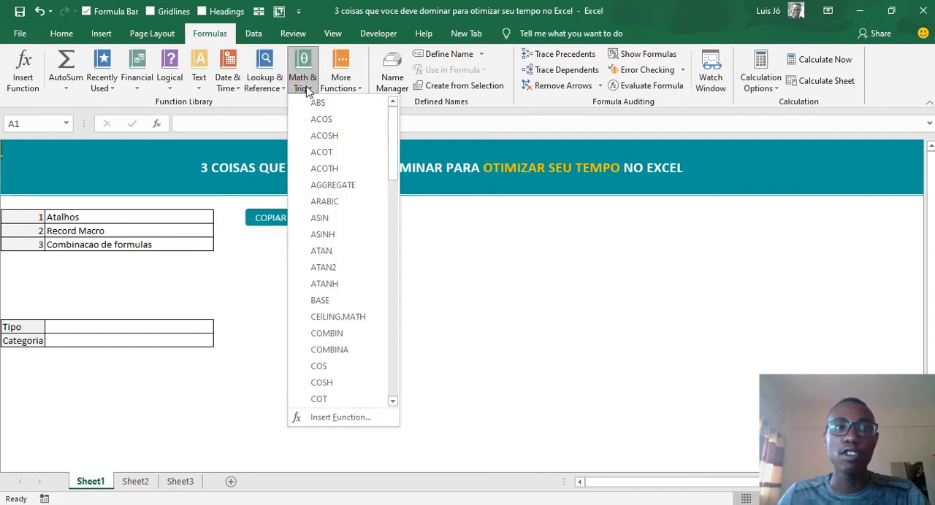
pyautogui.click(226, 89)
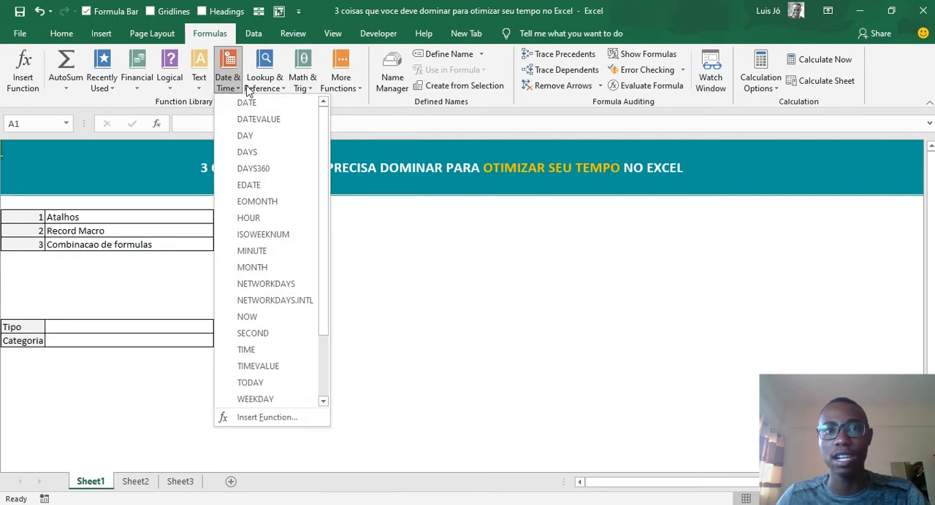
pyautogui.click(312, 86)
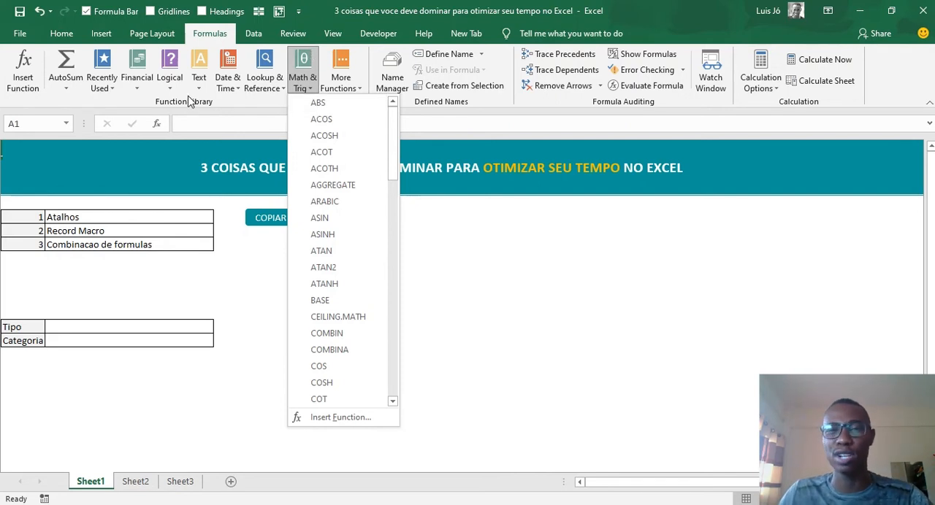
pyautogui.click(422, 314)
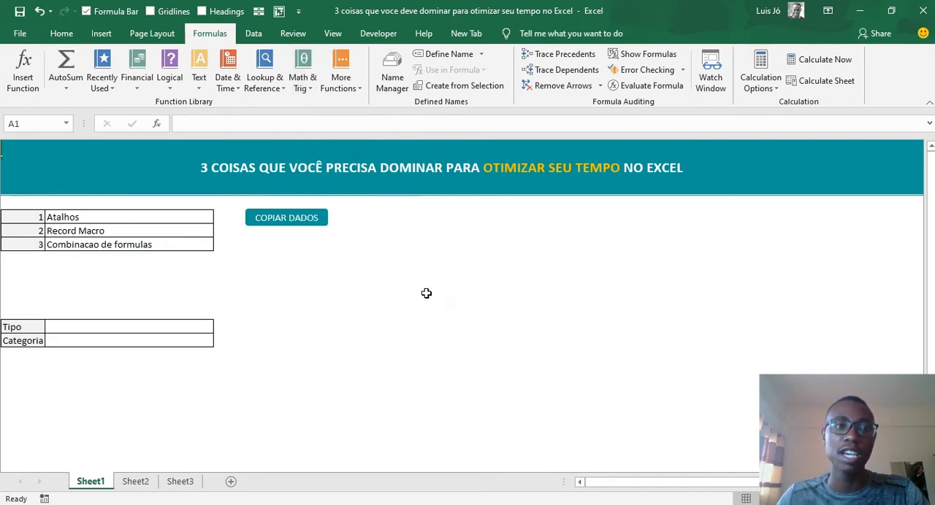
# - Go to Sheet2 and examine the headers and first entries of the type and category list
pyautogui.click(89, 247)
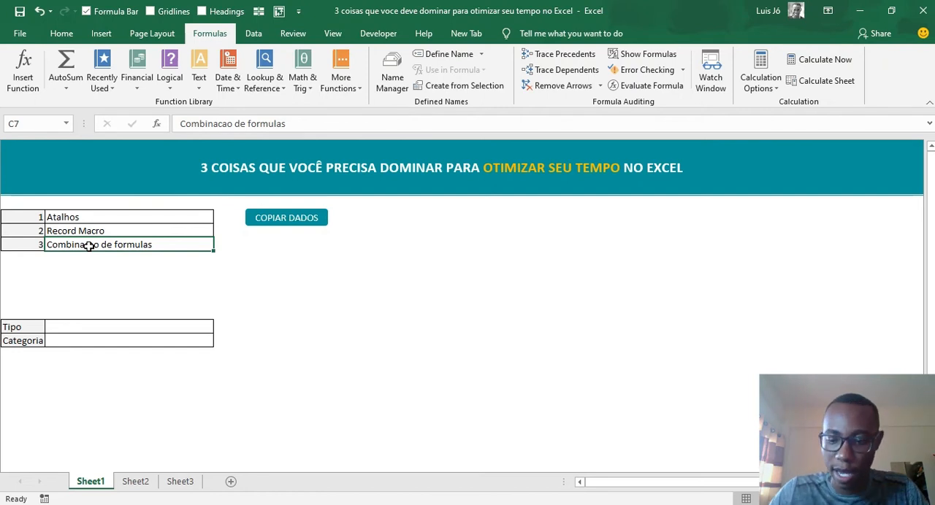
pyautogui.press('pagedown')
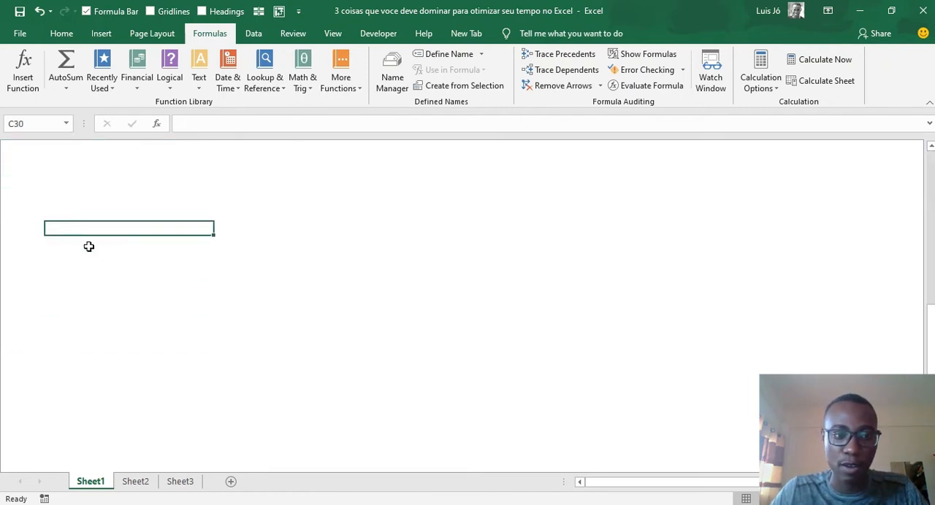
pyautogui.hotkey('ctrl', 'pagedown')
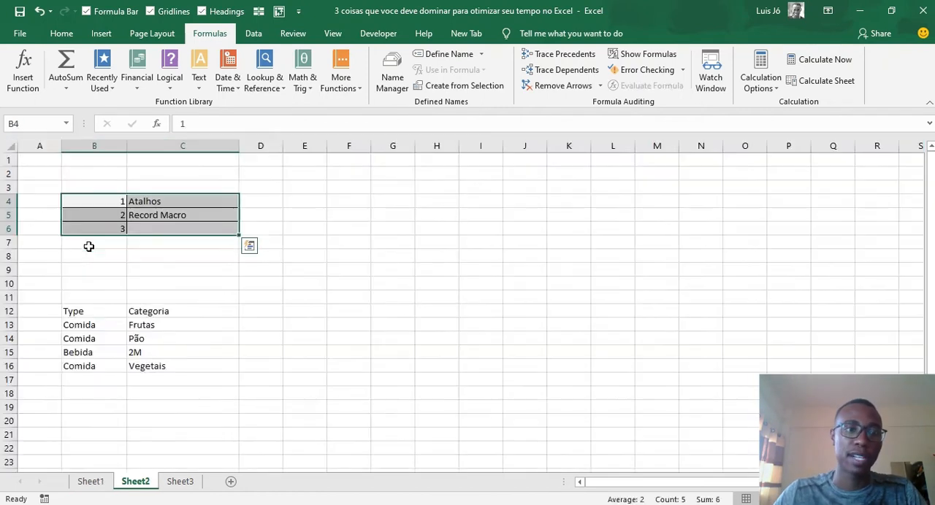
pyautogui.click(170, 327)
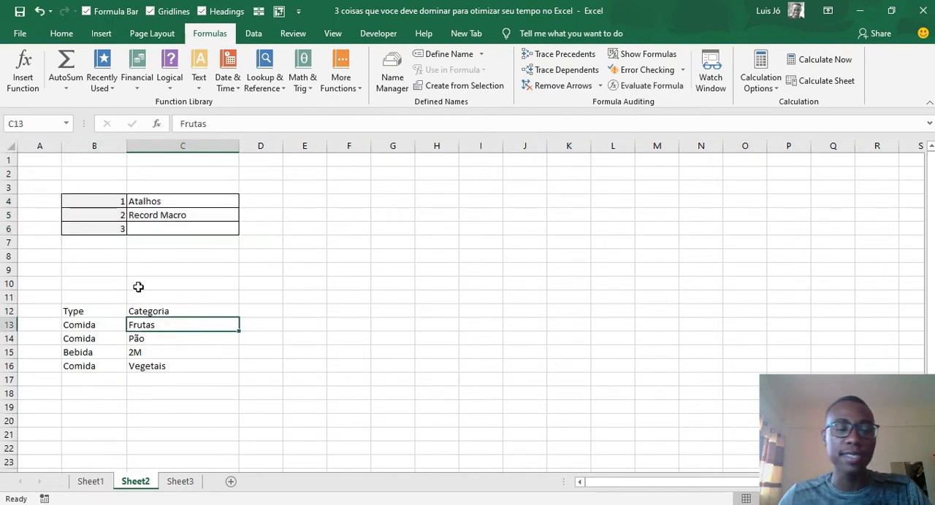
pyautogui.click(78, 312)
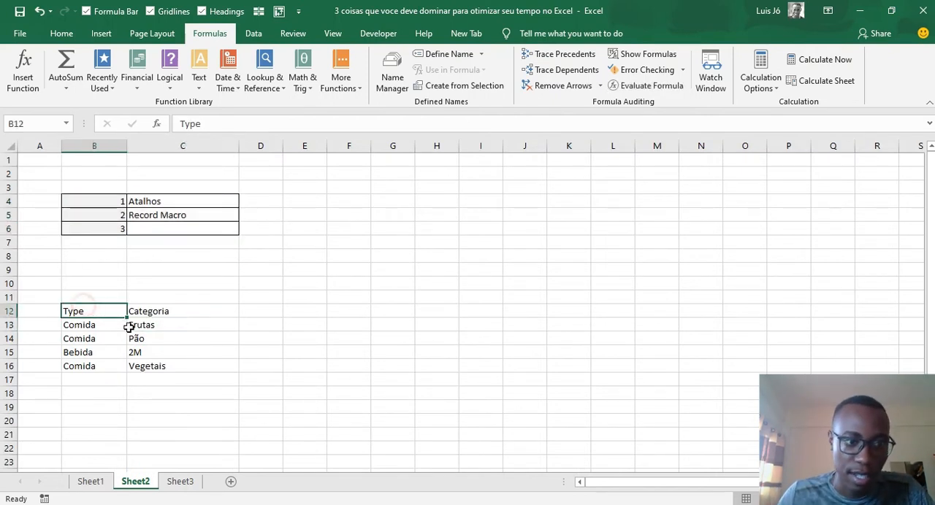
pyautogui.moveTo(89, 311); pyautogui.dragTo(163, 309)
pyautogui.click(91, 312)
pyautogui.click(84, 325)
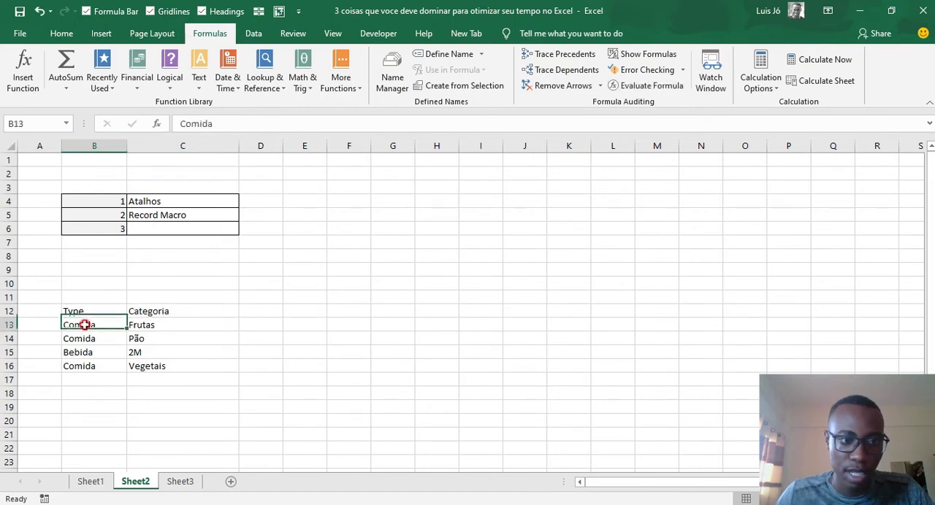
# - Rename the list headers on Sheet2 to "Tipos" in cell B12 and "Categorias" in cell C12
pyautogui.click(83, 312)
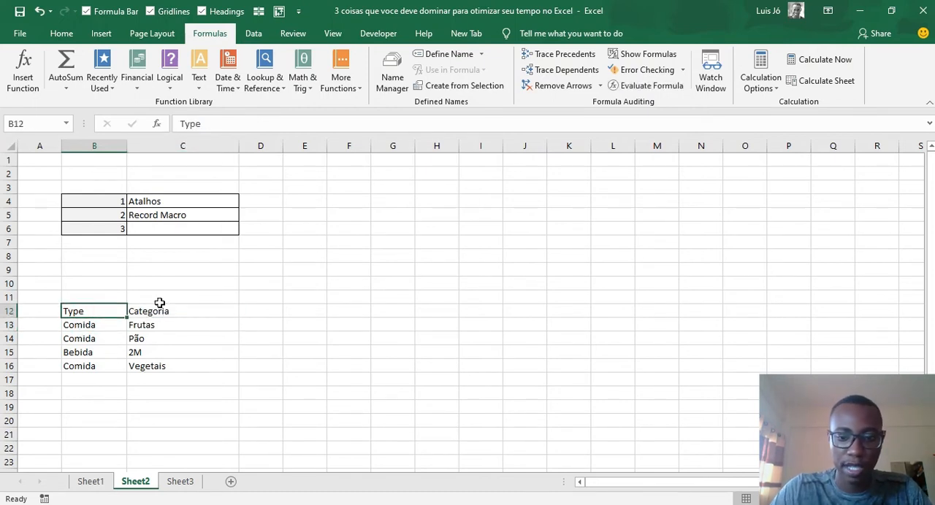
pyautogui.write('Tipos')
pyautogui.press('Return')
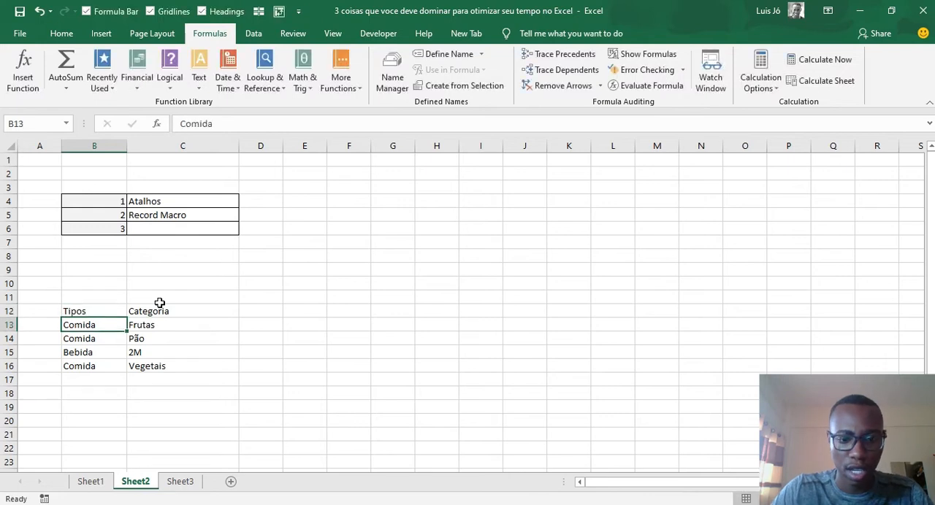
pyautogui.click(160, 303)
pyautogui.write('Categorias')
pyautogui.press('Return')
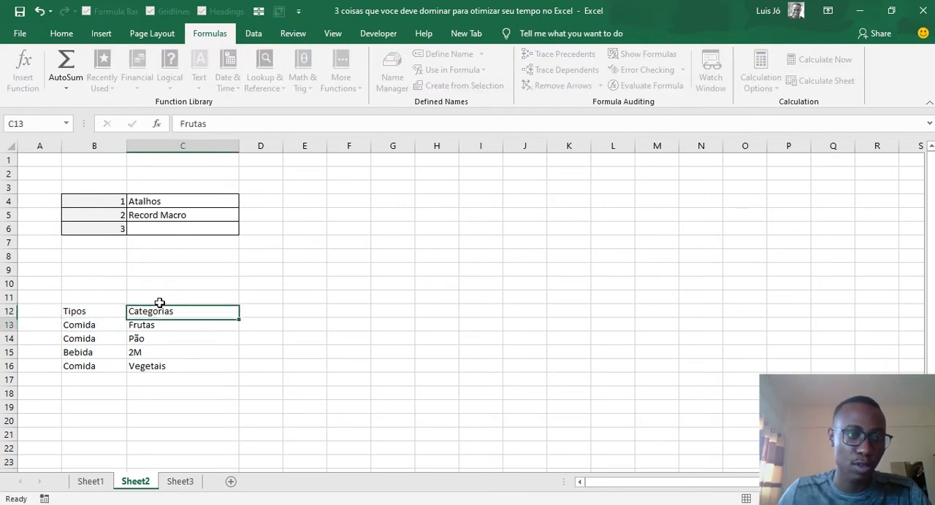
# - Go through the Sheet2 list row by row, examining each type with its category in rows 13 to 16
pyautogui.click(98, 328)
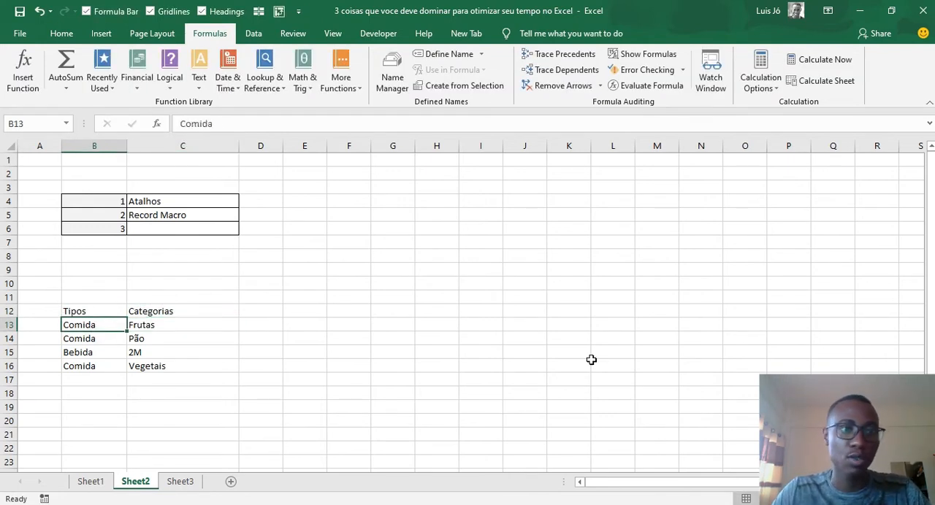
pyautogui.press('Tab')
pyautogui.press('Return')
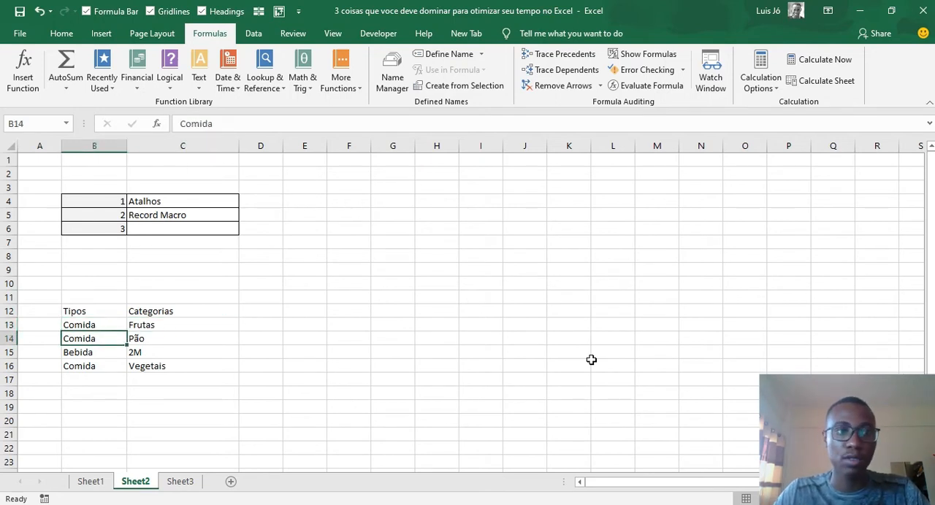
pyautogui.press('Tab')
pyautogui.hotkey('shift', 'Tab')
pyautogui.press('Return')
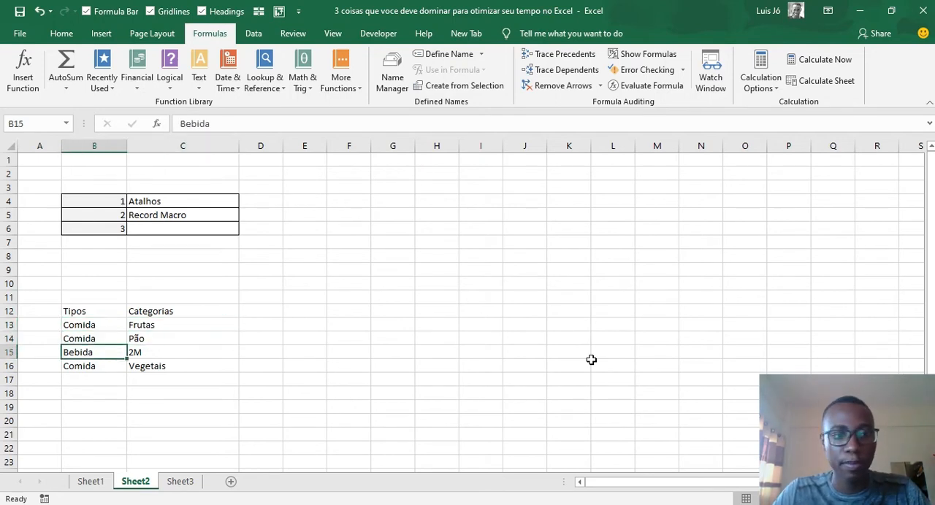
pyautogui.press('Tab')
pyautogui.hotkey('shift', 'Tab')
pyautogui.press('Return')
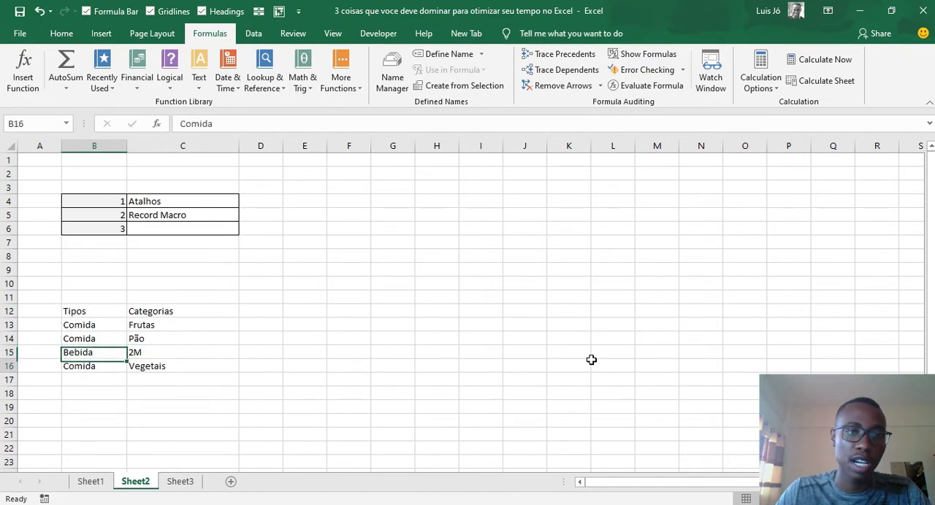
pyautogui.press('Tab')
pyautogui.hotkey('shift', 'Tab')
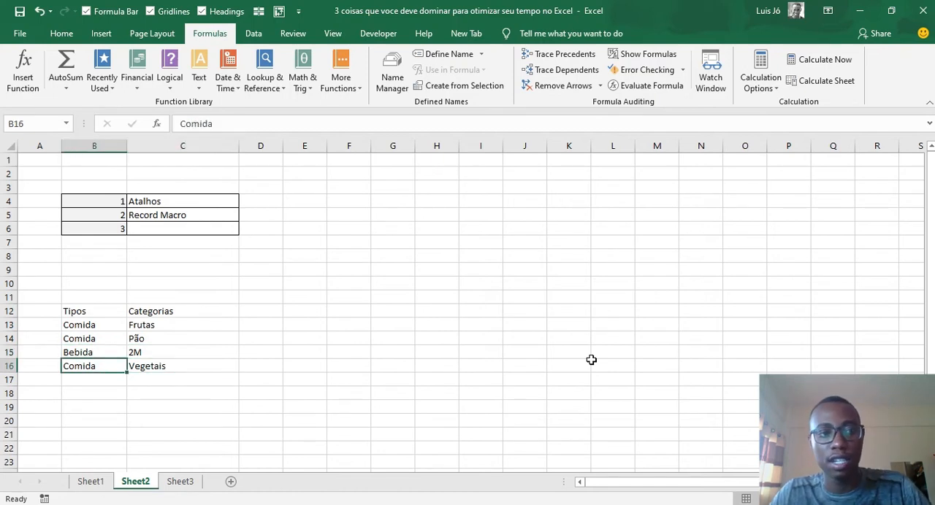
# - Add a fifth list entry on Sheet2 by copying "Bebida" from B15 into B17 and entering "Amarrula" in C17
pyautogui.hotkey('shift', 'Return')
pyautogui.hotkey('ctrl', 'c')
pyautogui.press('Down')
pyautogui.press('Down')
pyautogui.press('Return')
pyautogui.press('Tab')
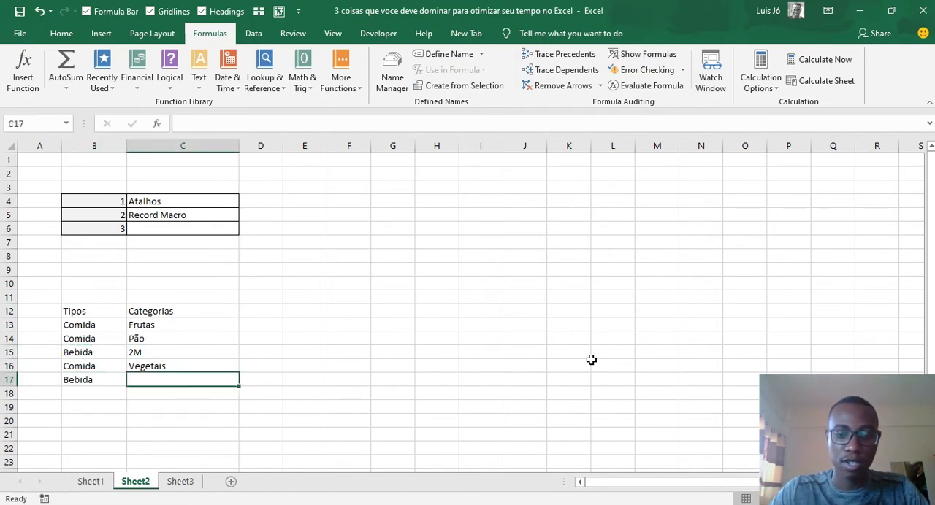
pyautogui.write('Amar')
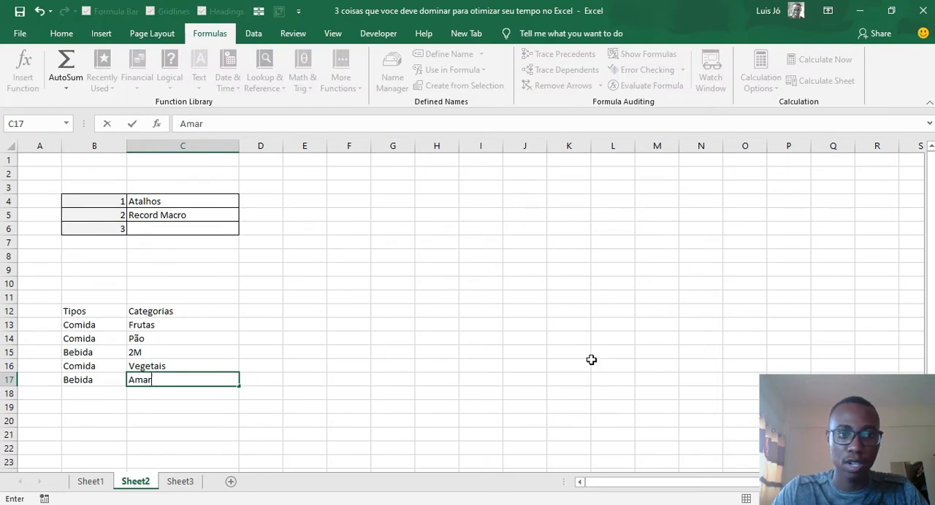
pyautogui.write('rula')
pyautogui.press('Return')
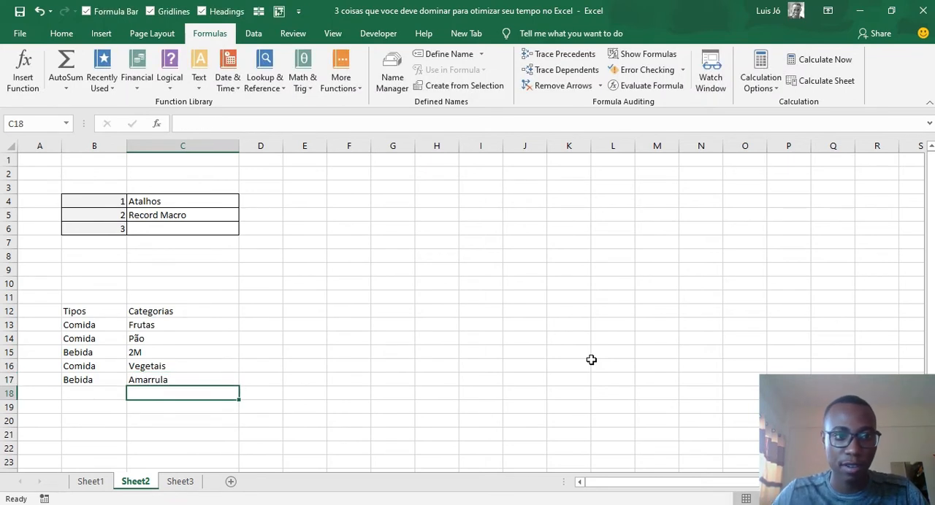
pyautogui.press('Up')
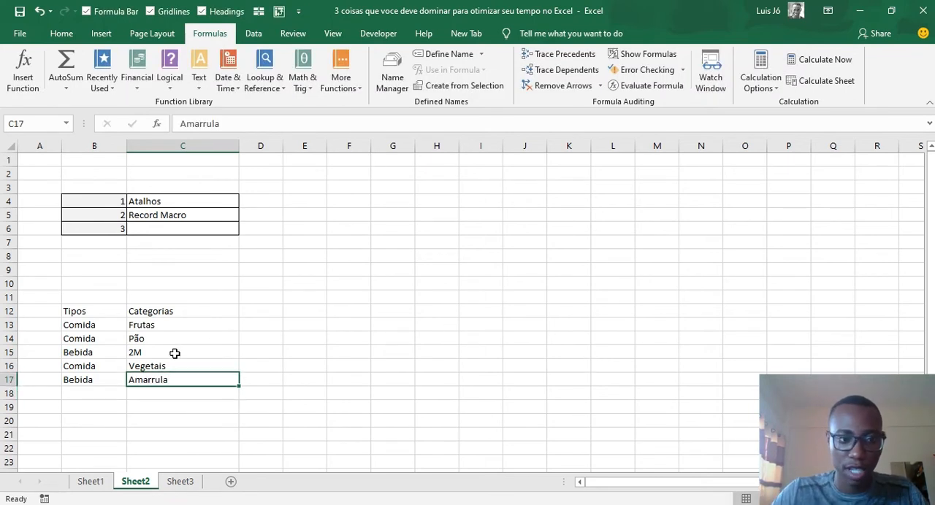
# - Compare the Tipo and Categoria input cells on Sheet1 with the categories listed for Comida on Sheet2
pyautogui.hotkey('ctrl', 'pageup')
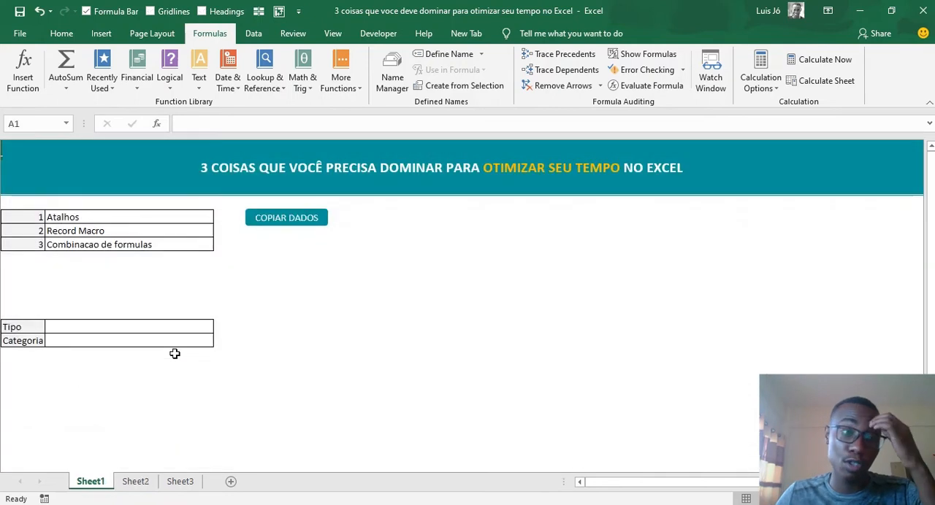
pyautogui.click(83, 327)
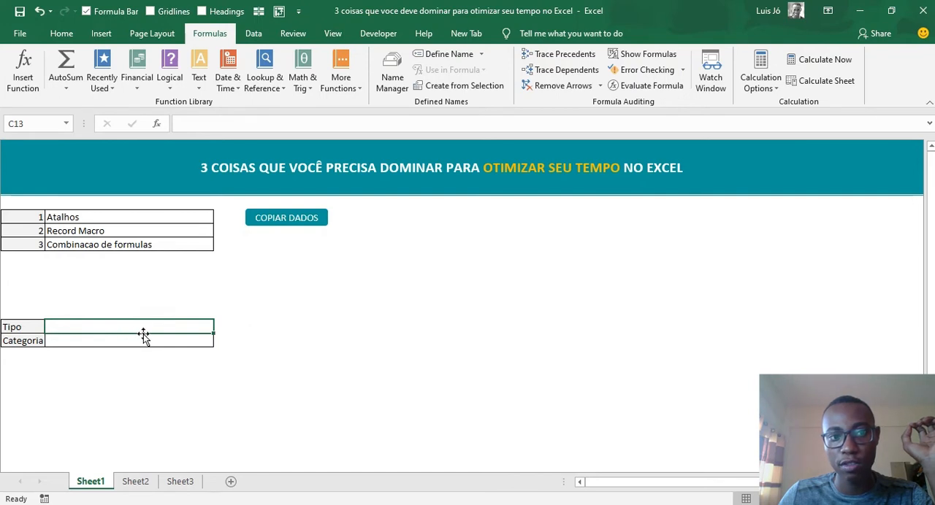
pyautogui.click(62, 342)
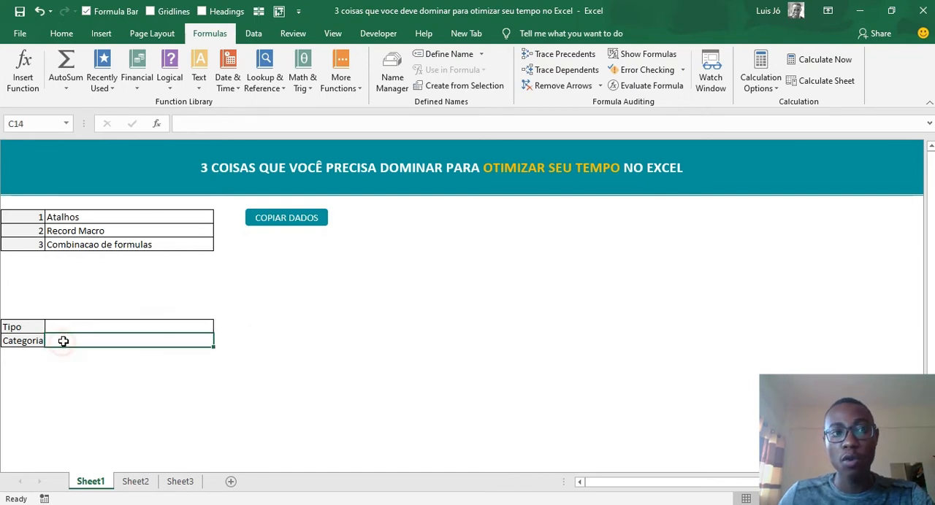
pyautogui.click(103, 330)
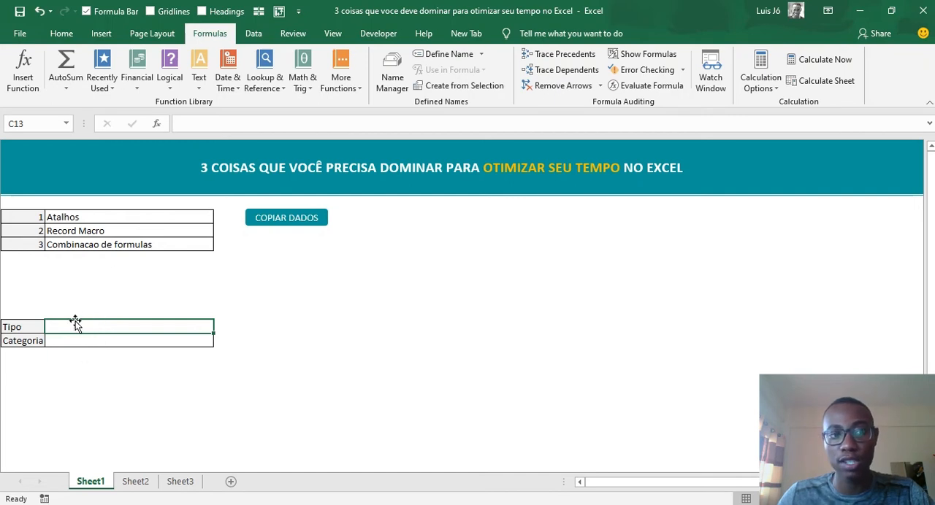
pyautogui.click(65, 340)
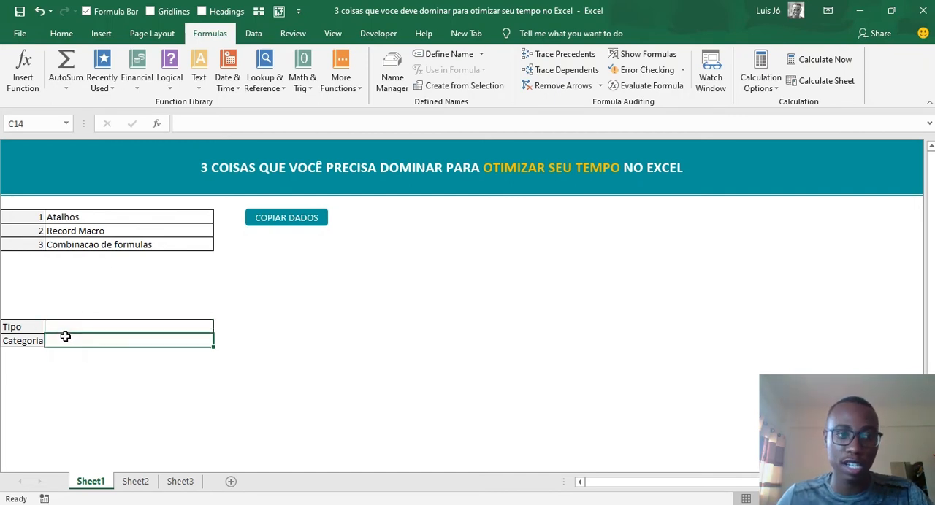
pyautogui.click(136, 486)
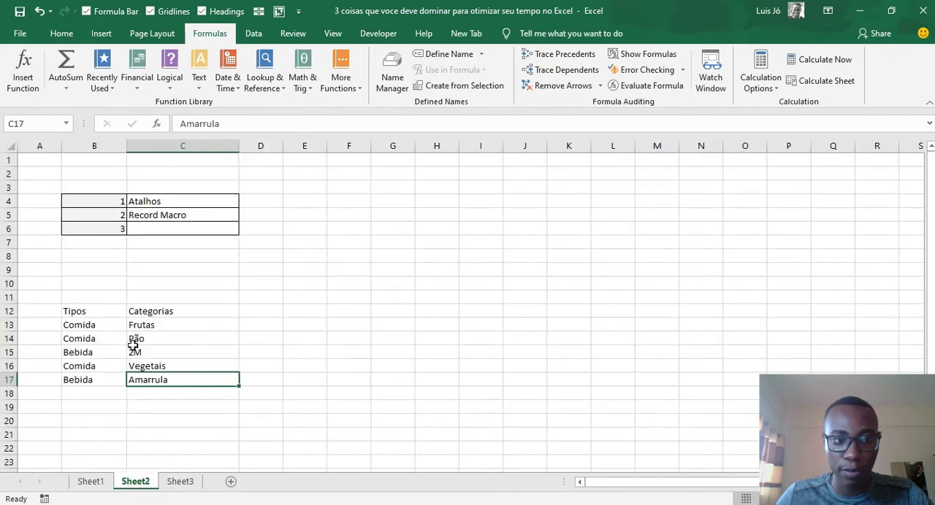
pyautogui.click(104, 324)
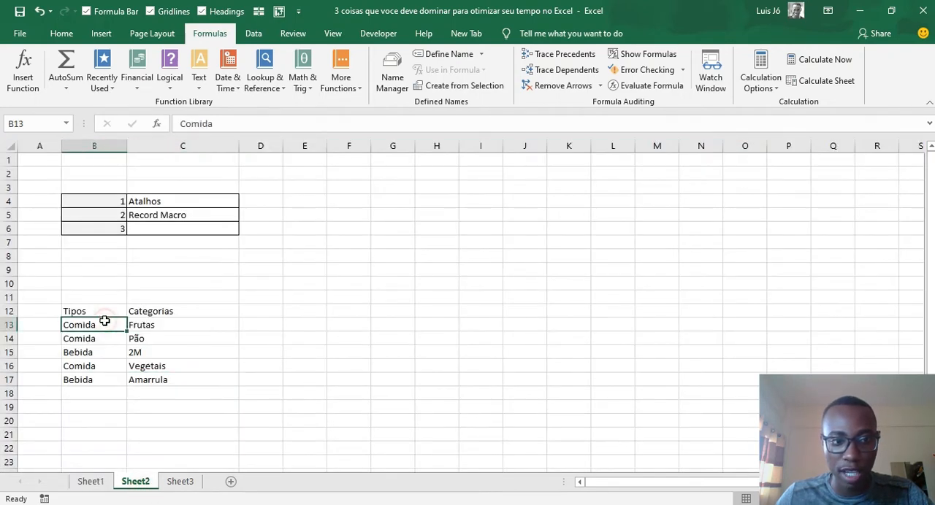
pyautogui.click(91, 482)
pyautogui.click(136, 482)
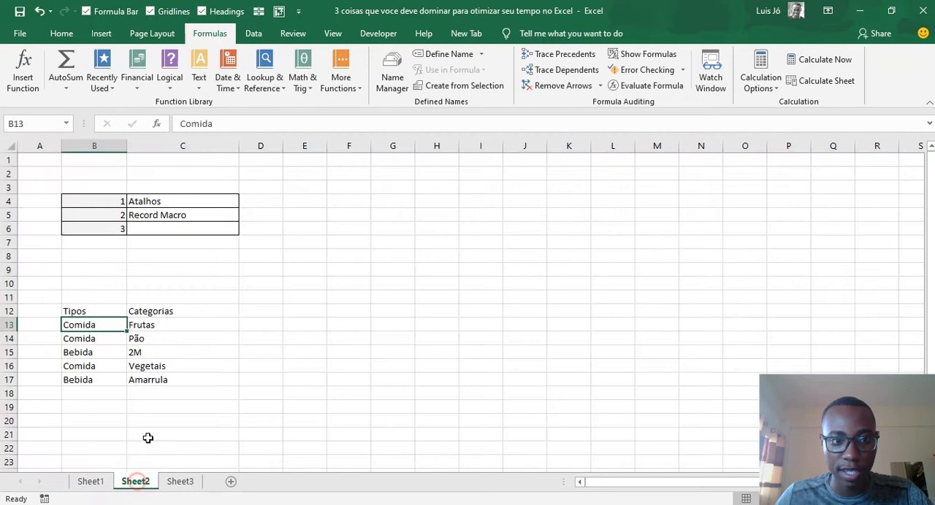
pyautogui.click(150, 324)
pyautogui.click(156, 339)
pyautogui.click(179, 366)
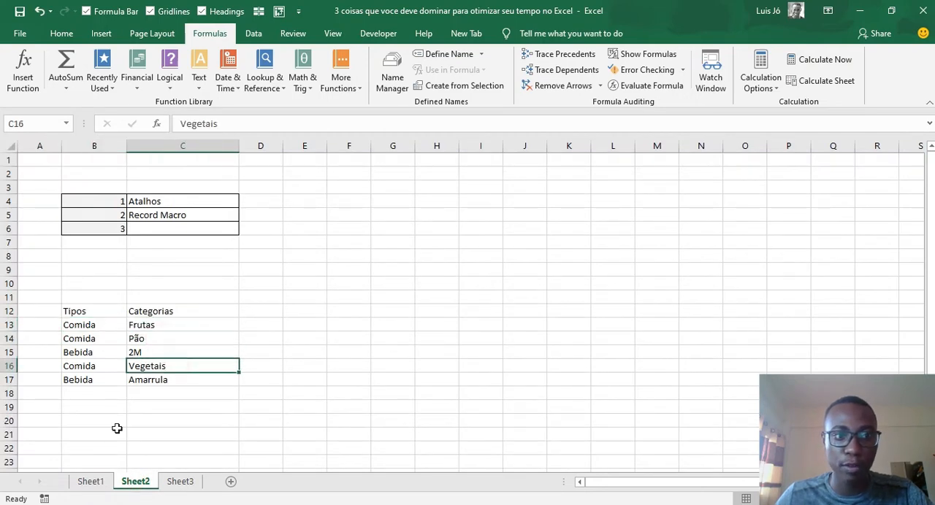
# - Check which Sheet2 categories belong to Bebida and which types the Tipo cell on Sheet1 should offer
pyautogui.click(90, 482)
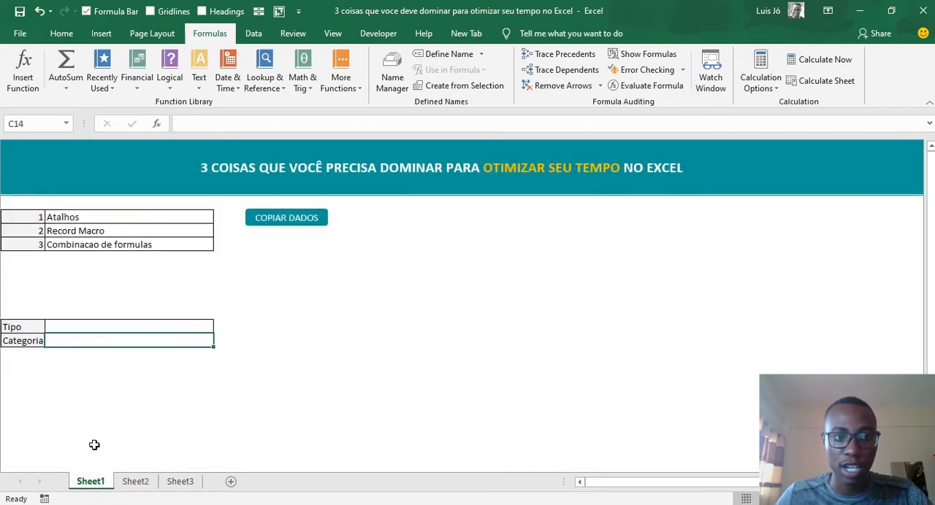
pyautogui.click(135, 481)
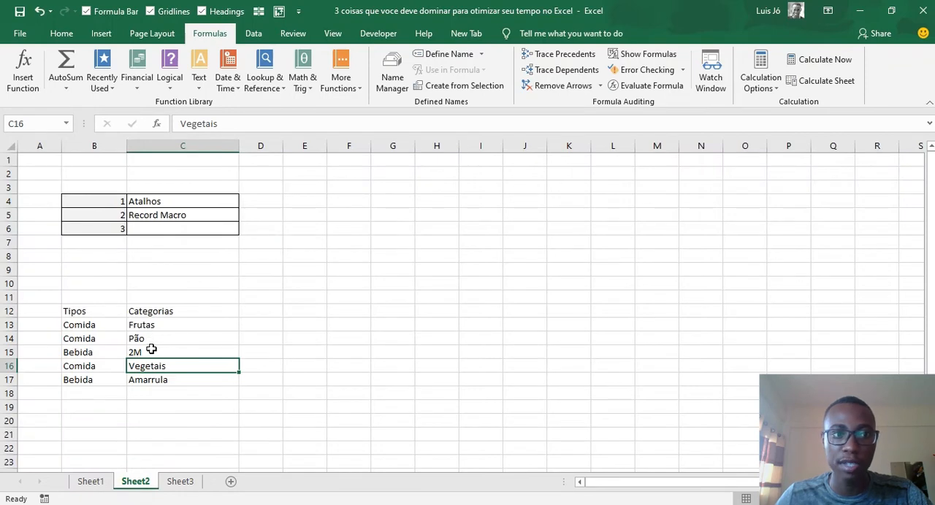
pyautogui.click(151, 351)
pyautogui.click(164, 381)
pyautogui.click(90, 482)
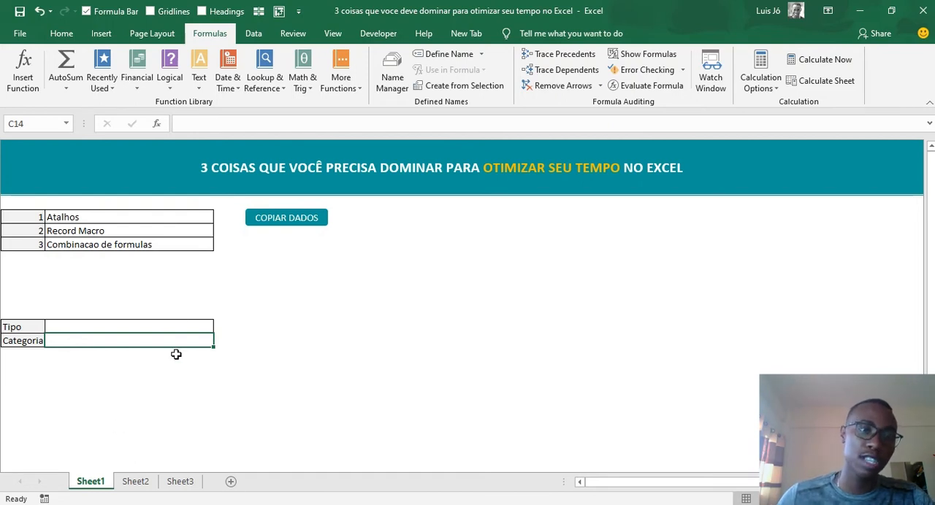
pyautogui.click(178, 327)
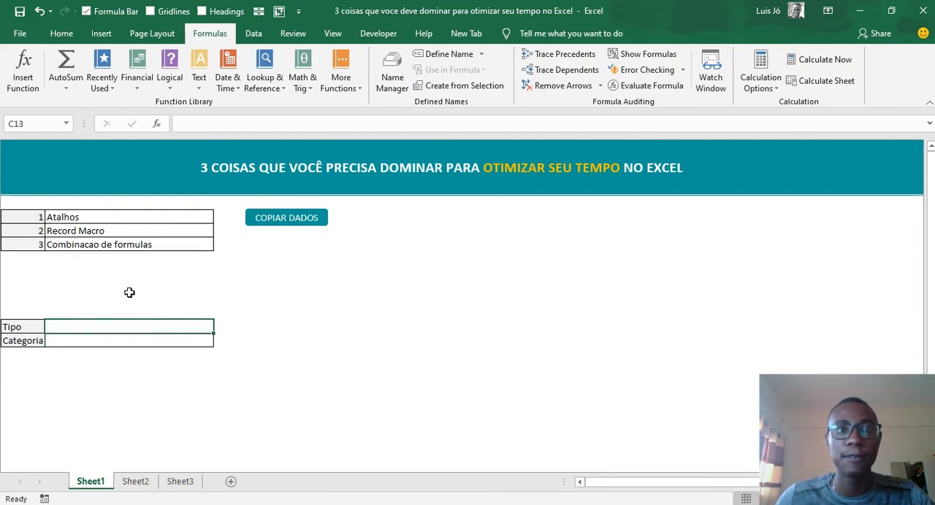
pyautogui.click(139, 483)
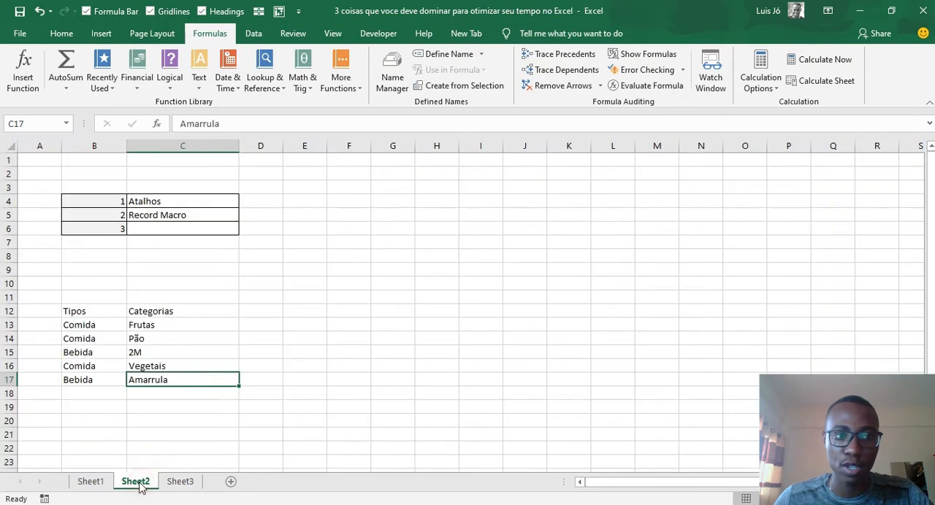
pyautogui.click(91, 336)
pyautogui.click(95, 353)
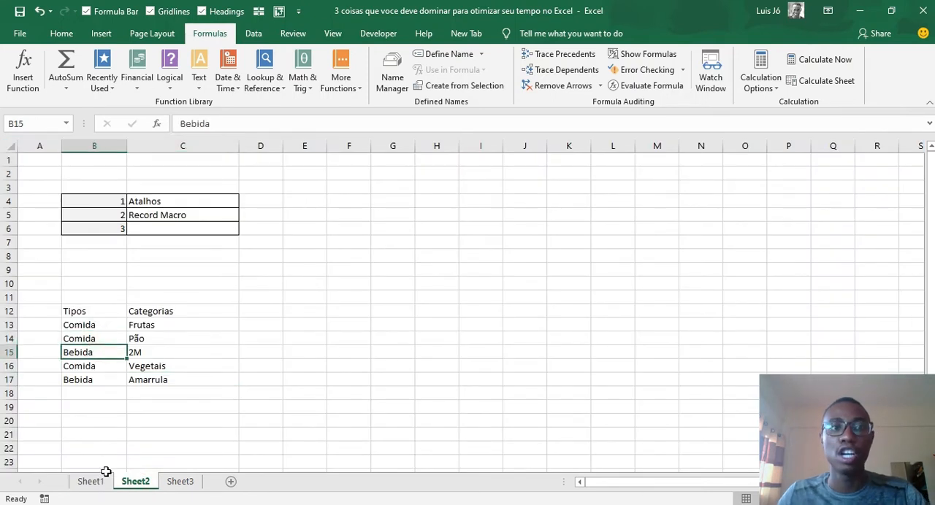
pyautogui.click(91, 481)
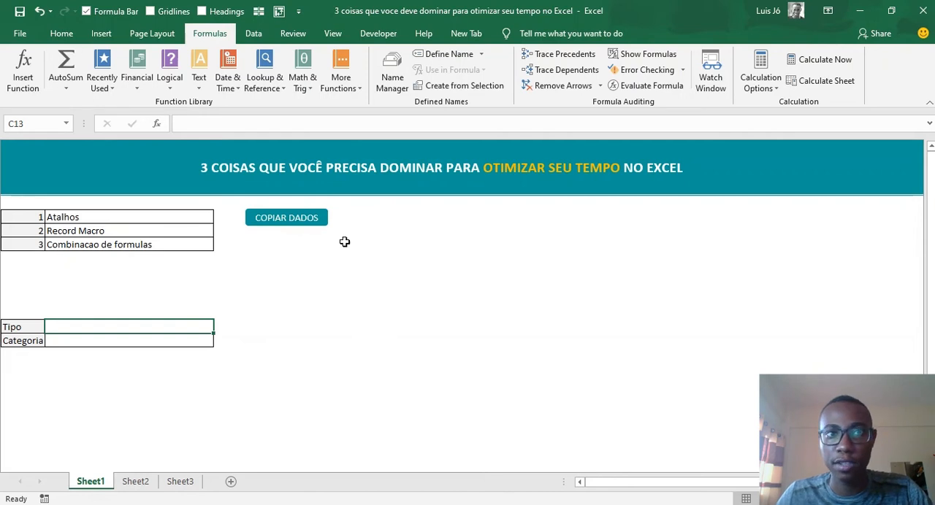
pyautogui.click(254, 33)
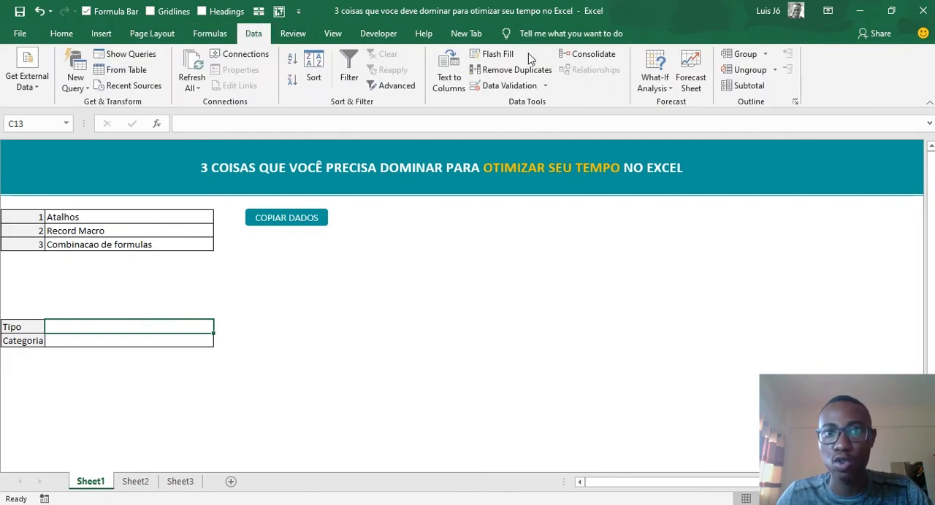
pyautogui.click(491, 86)
pyautogui.moveTo(306, 137); pyautogui.dragTo(517, 116)
pyautogui.click(505, 179)
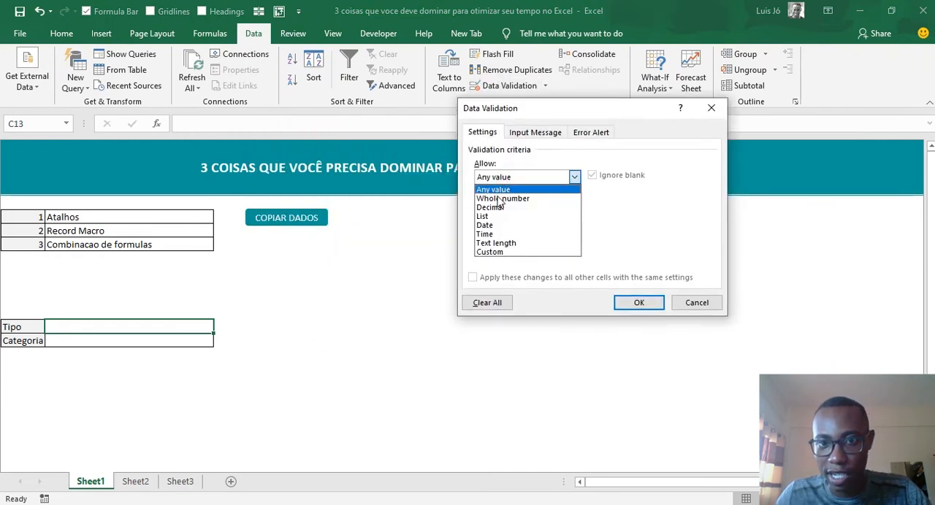
pyautogui.click(491, 216)
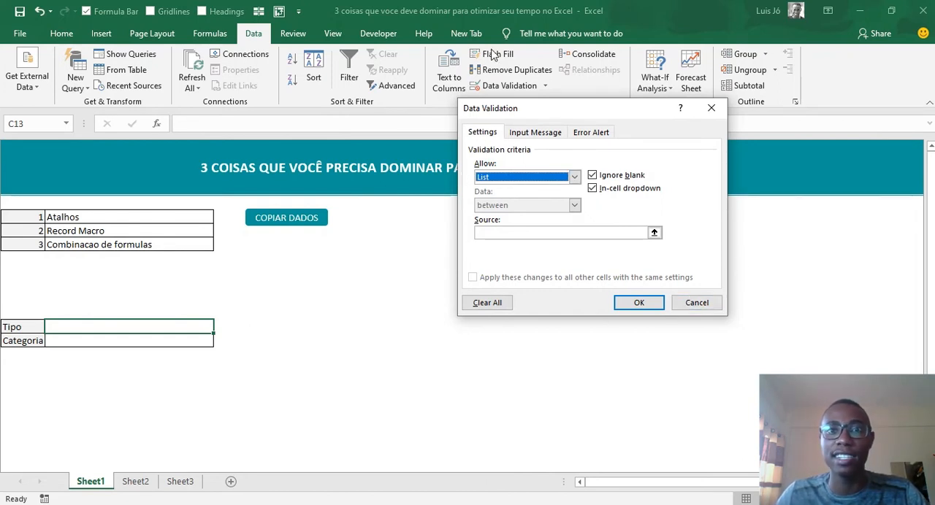
pyautogui.click(539, 179)
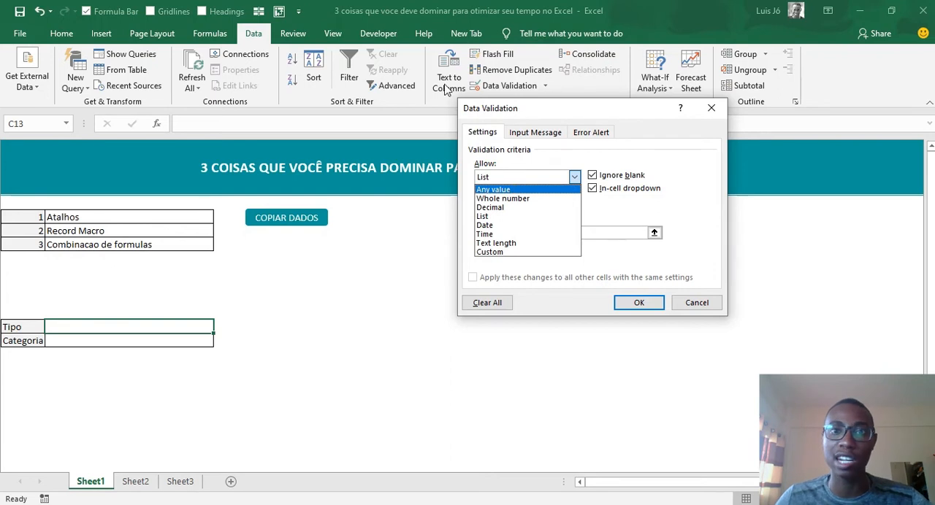
pyautogui.click(485, 217)
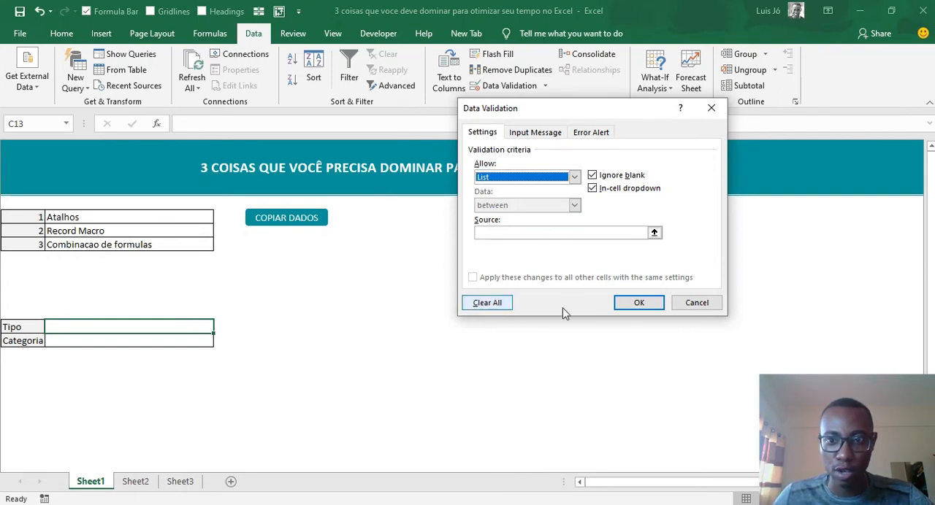
pyautogui.click(696, 305)
# - Build a separate type list on Sheet2 with the header "Tipos" in E12, "Comida" in E13 and "Bebida" in E14
pyautogui.click(132, 481)
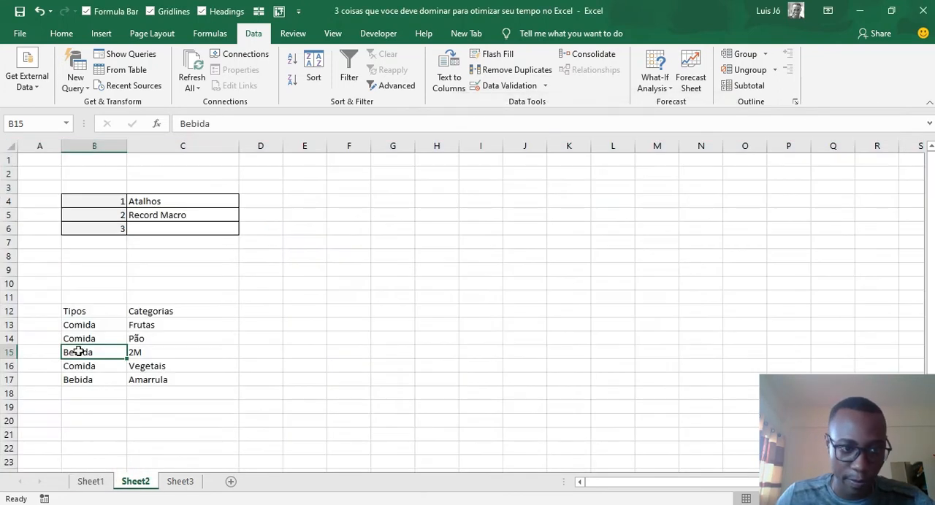
pyautogui.click(79, 327)
pyautogui.click(304, 311)
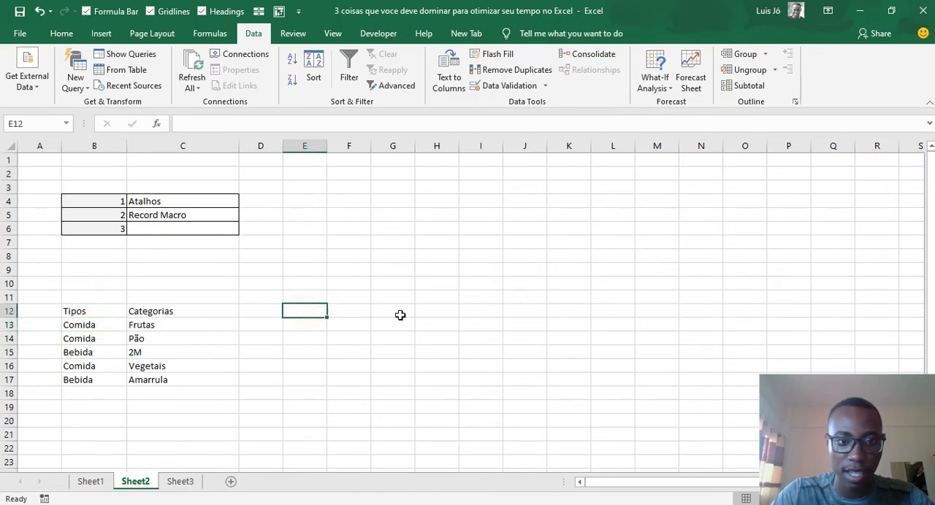
pyautogui.write('Tipos')
pyautogui.press('Return')
pyautogui.write('Comida')
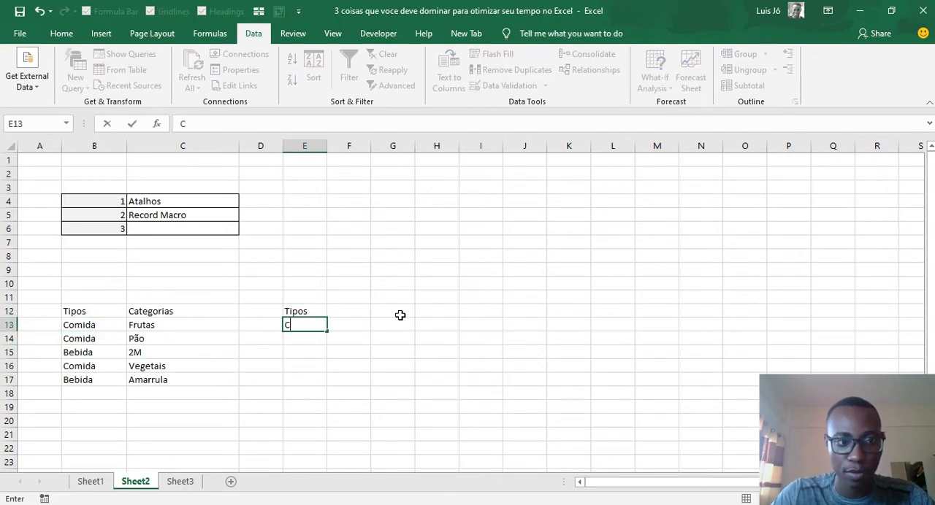
pyautogui.press('Return')
pyautogui.write('bebid')
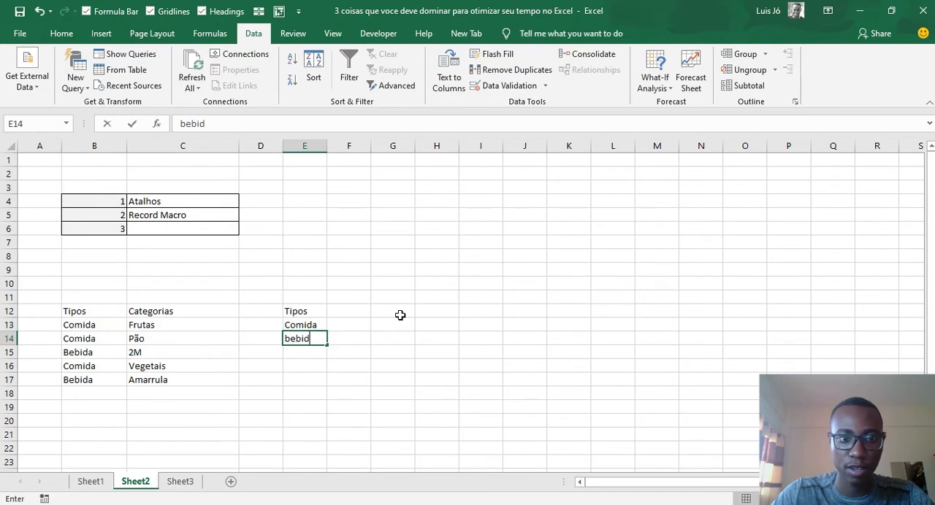
pyautogui.press('BackSpace')
pyautogui.press('BackSpace')
pyautogui.press('BackSpace')
pyautogui.press('BackSpace')
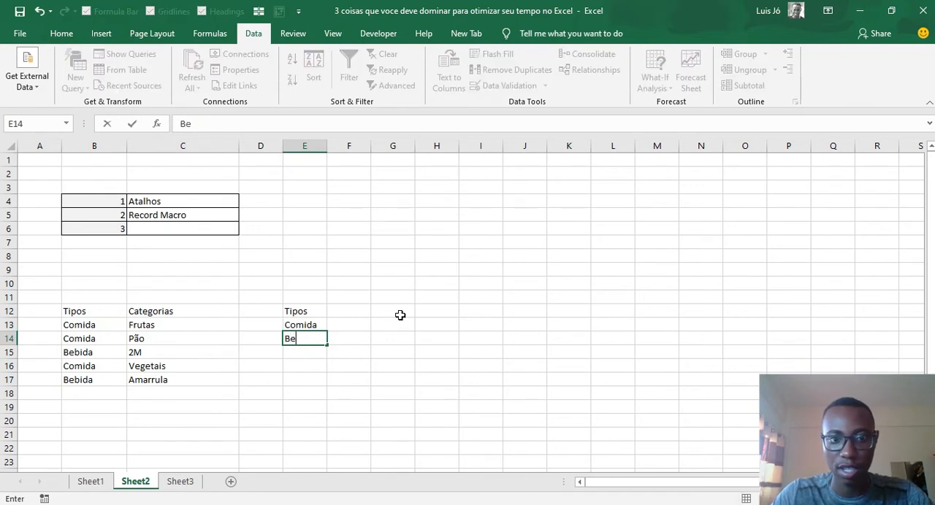
pyautogui.press('Return')
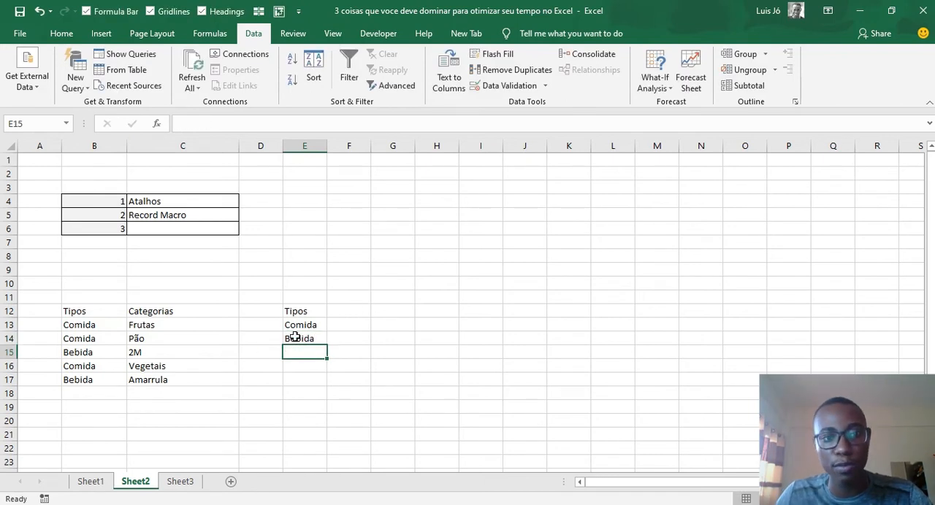
pyautogui.moveTo(301, 364); pyautogui.dragTo(305, 394)
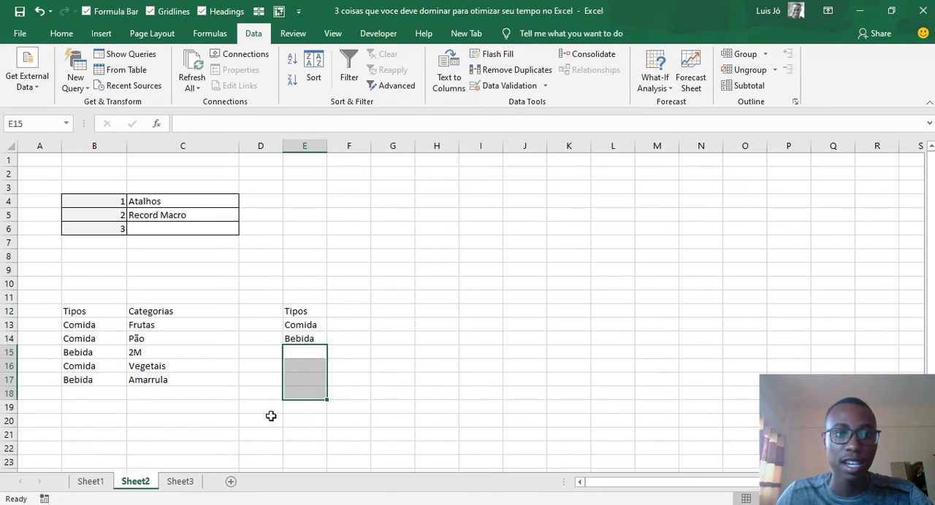
# - Add list data validation to the Tipo cell C13 on Sheet1 with the source "Comida,Bebida" and try its dropdown
pyautogui.click(91, 481)
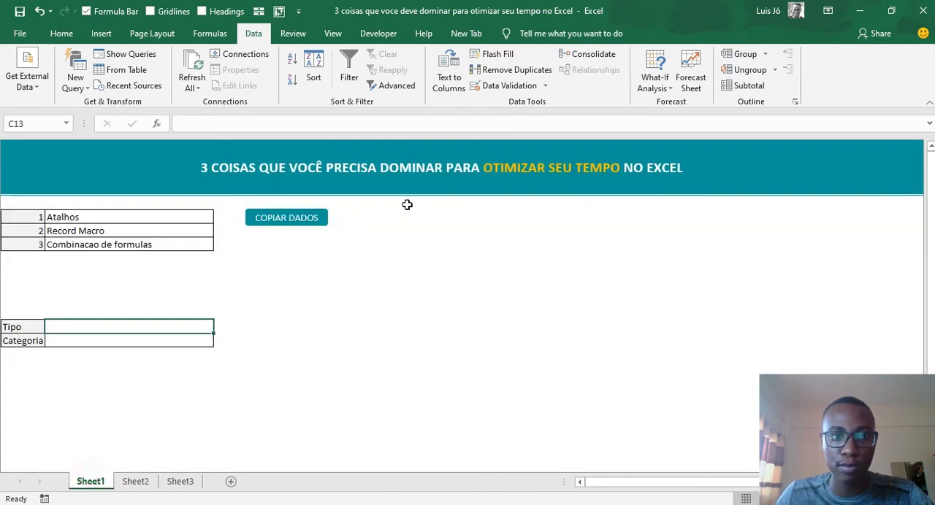
pyautogui.click(498, 85)
pyautogui.click(504, 177)
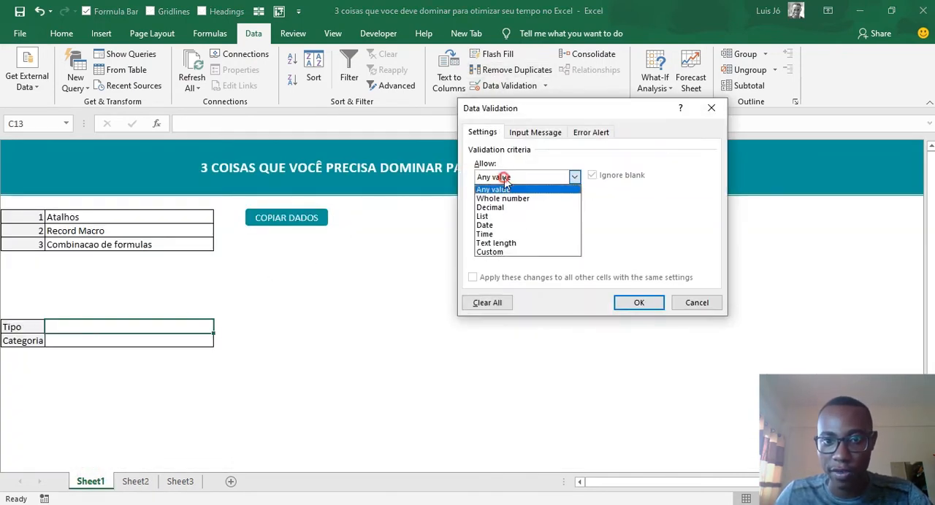
pyautogui.click(507, 215)
pyautogui.click(508, 232)
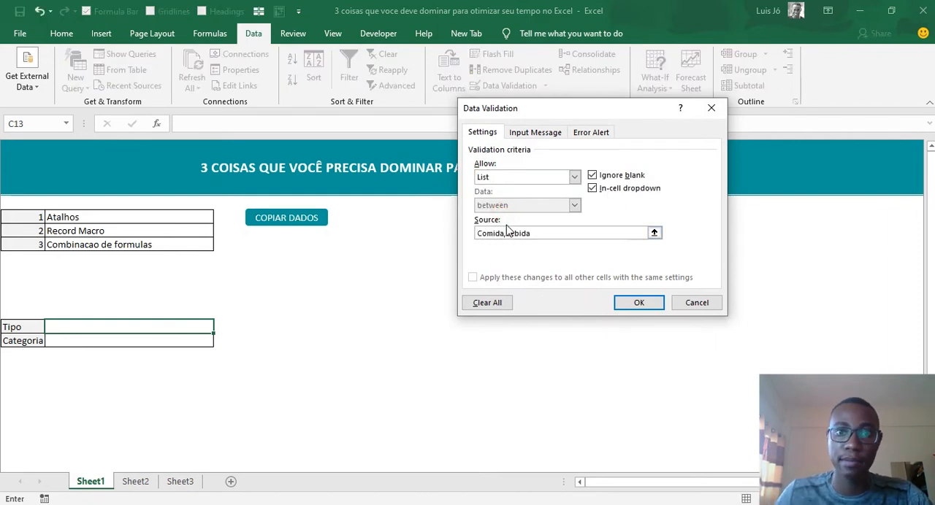
pyautogui.click(639, 303)
pyautogui.click(305, 365)
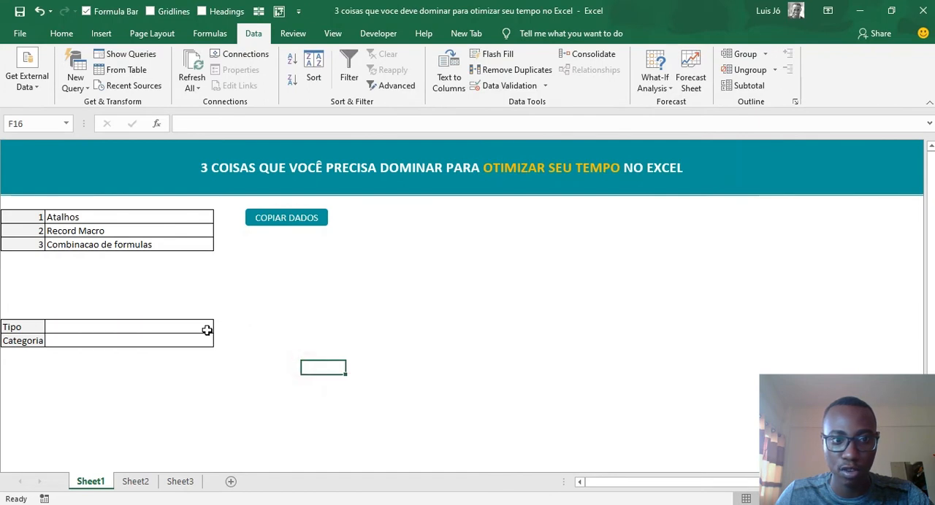
pyautogui.click(207, 328)
pyautogui.click(220, 328)
pyautogui.click(219, 326)
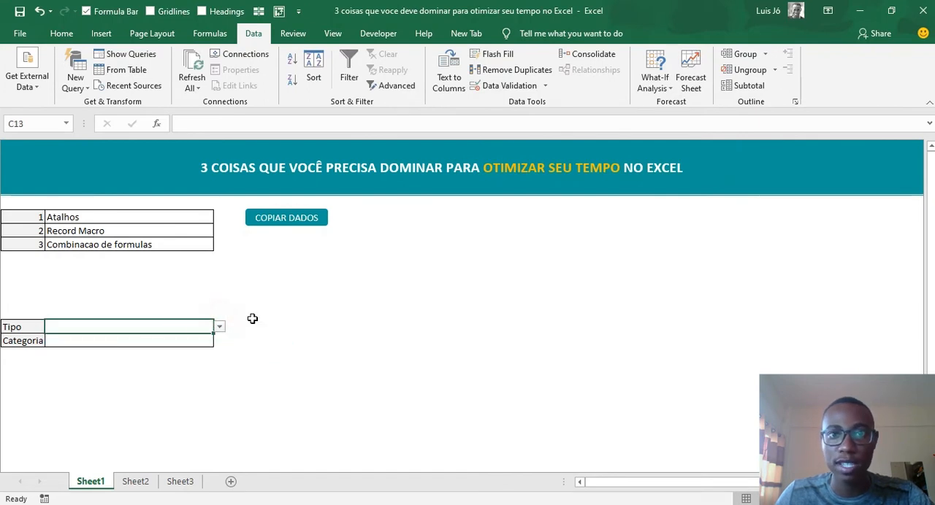
# - Replace the Tipo cell's validation source with the Sheet2 range =Sheet2!$E$13:$E$17
pyautogui.click(509, 87)
pyautogui.click(559, 232)
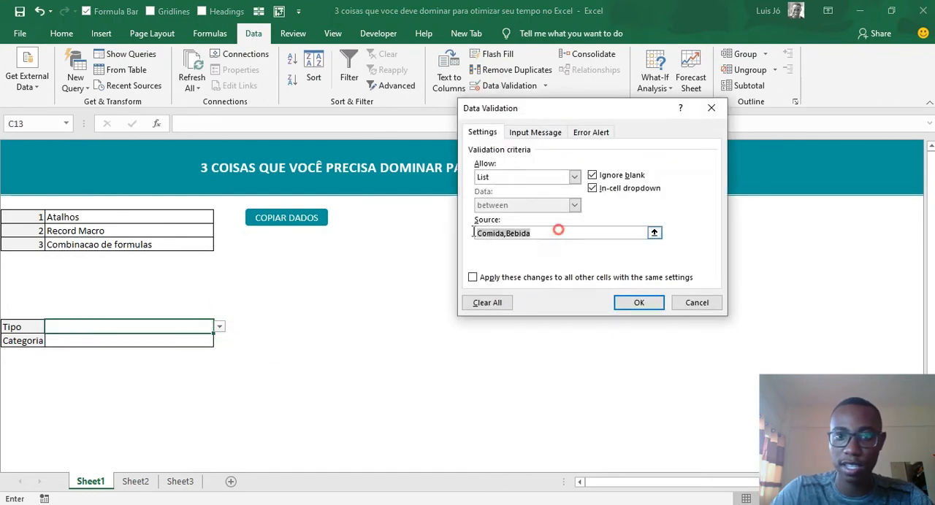
pyautogui.press('BackSpace')
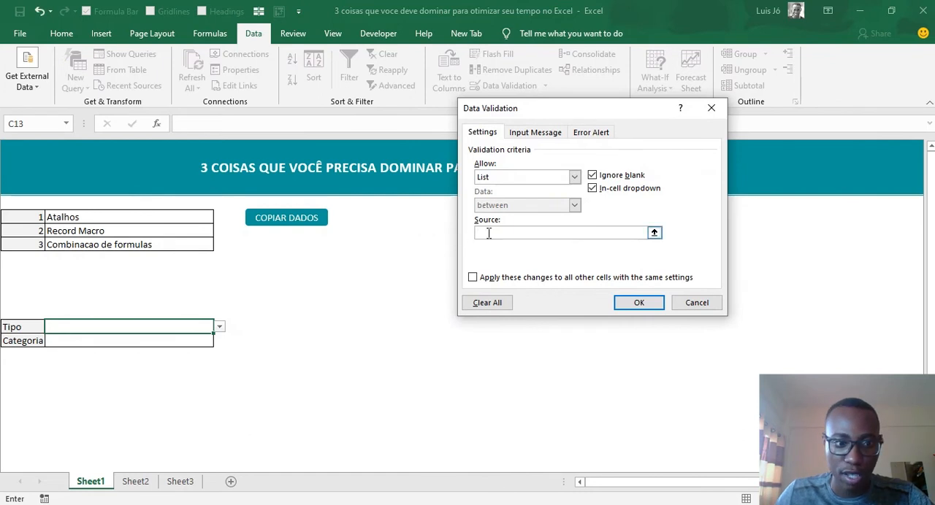
pyautogui.click(135, 481)
pyautogui.moveTo(291, 324); pyautogui.dragTo(304, 385)
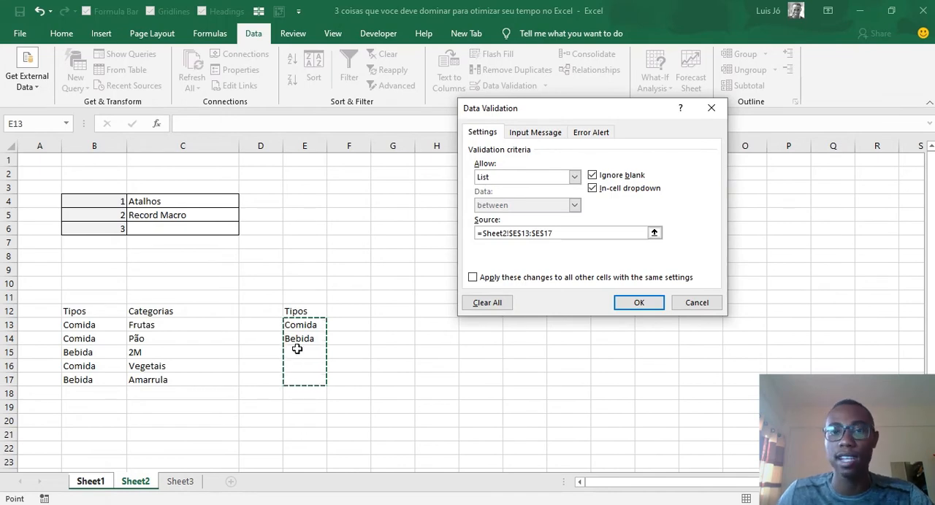
pyautogui.click(641, 302)
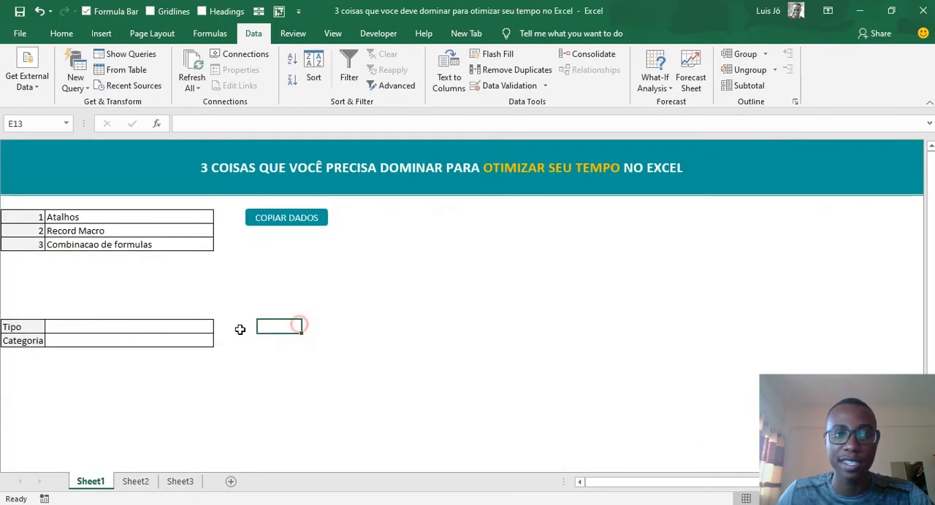
# - Test the Tipo dropdown on Sheet1 by choosing Comida and then Bebida
pyautogui.click(219, 326)
pyautogui.click(176, 352)
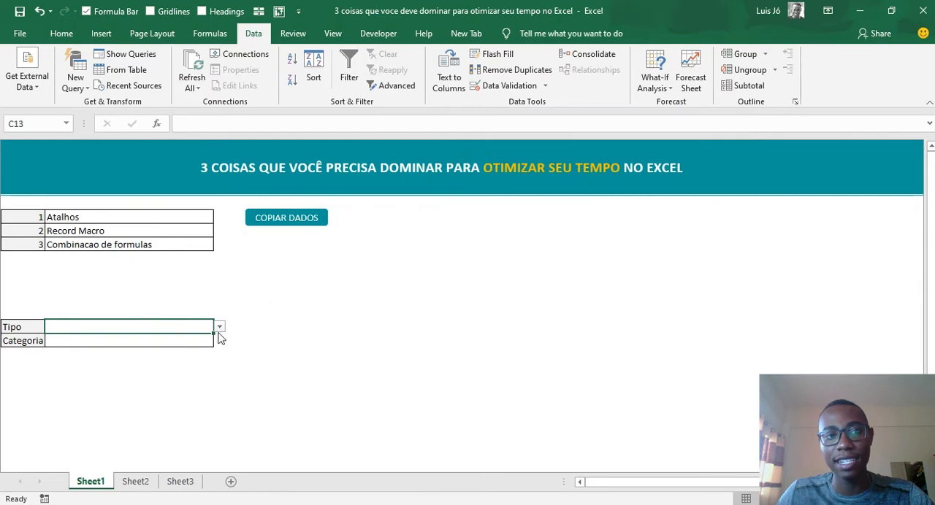
pyautogui.click(220, 327)
pyautogui.click(192, 338)
pyautogui.click(217, 329)
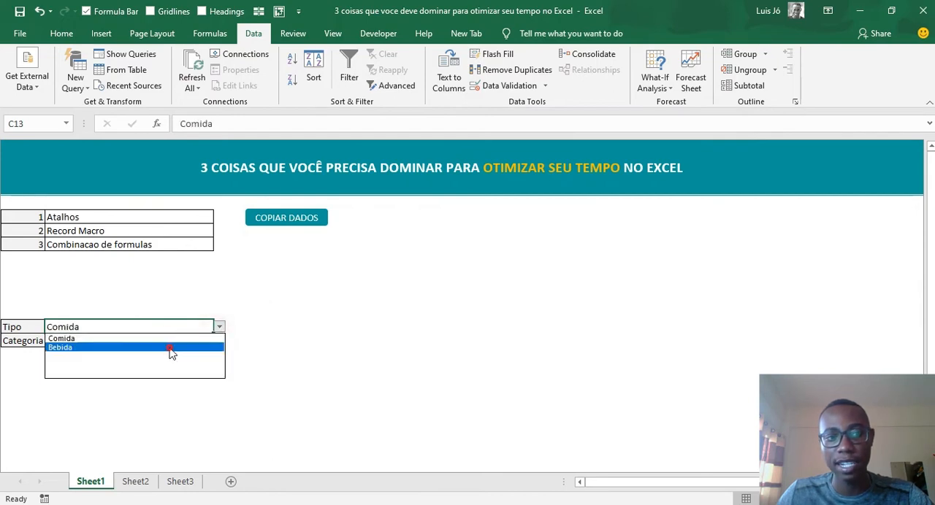
pyautogui.click(171, 352)
pyautogui.click(92, 482)
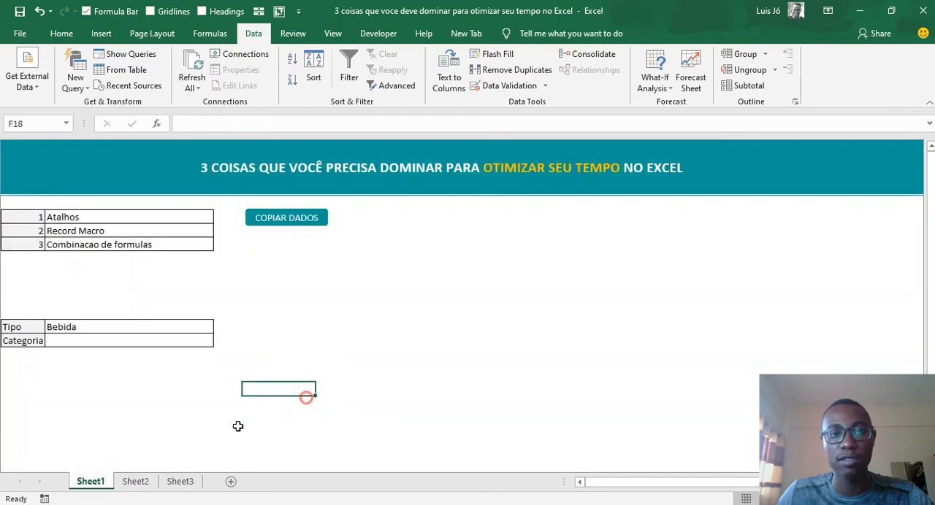
pyautogui.click(135, 481)
pyautogui.click(307, 312)
pyautogui.click(306, 298)
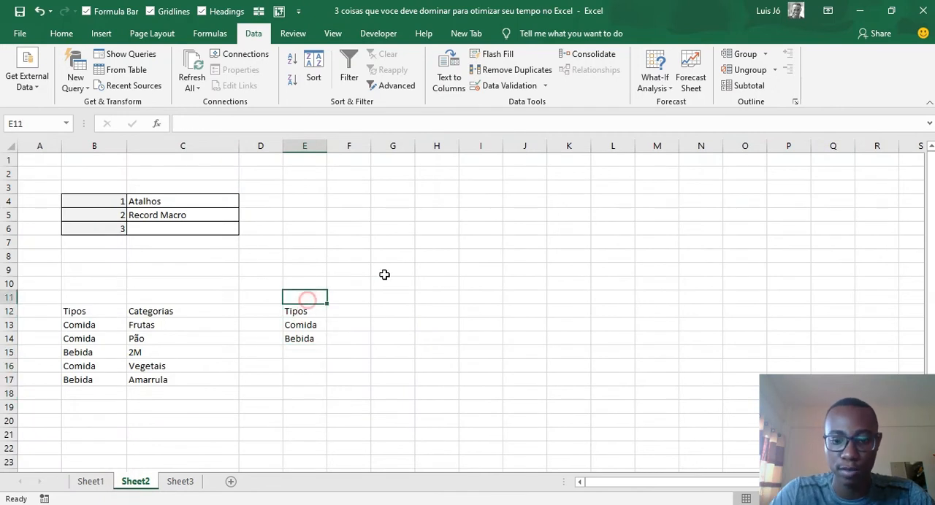
pyautogui.write('Usado n')
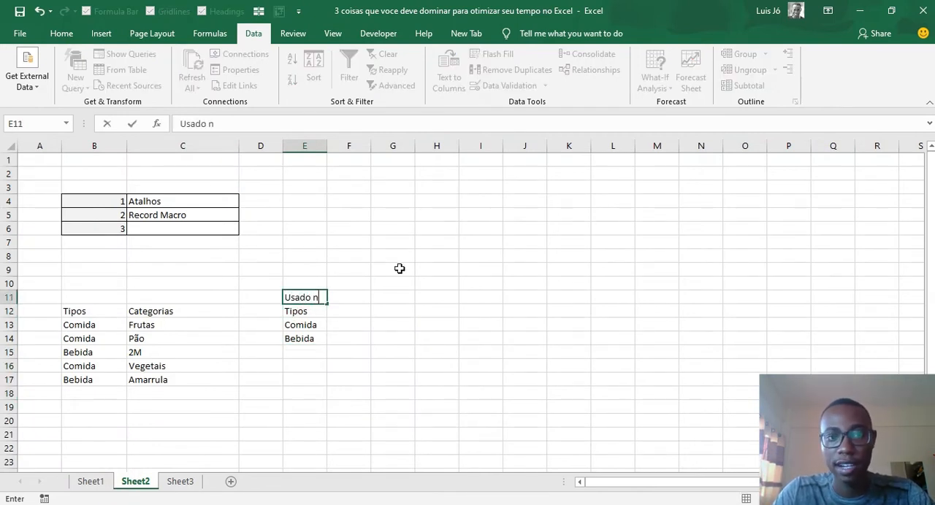
pyautogui.write('a valid')
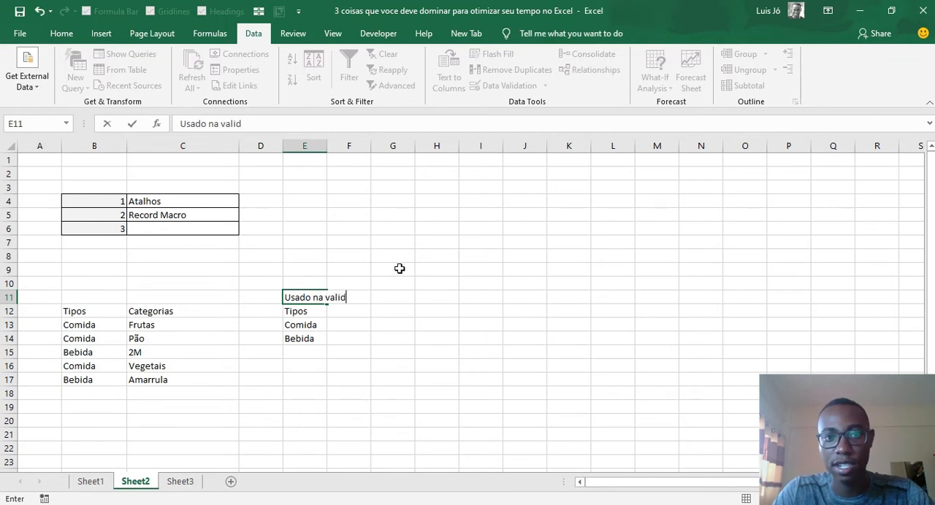
pyautogui.write('acao de da')
pyautogui.press('Escape')
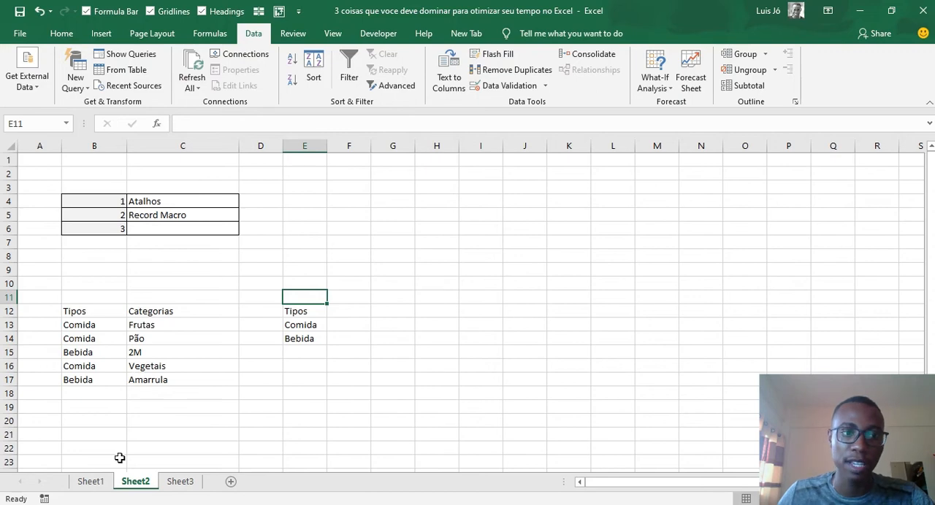
# - Set the Tipo cell on Sheet1 to Comida using its dropdown list
pyautogui.click(92, 482)
pyautogui.click(144, 481)
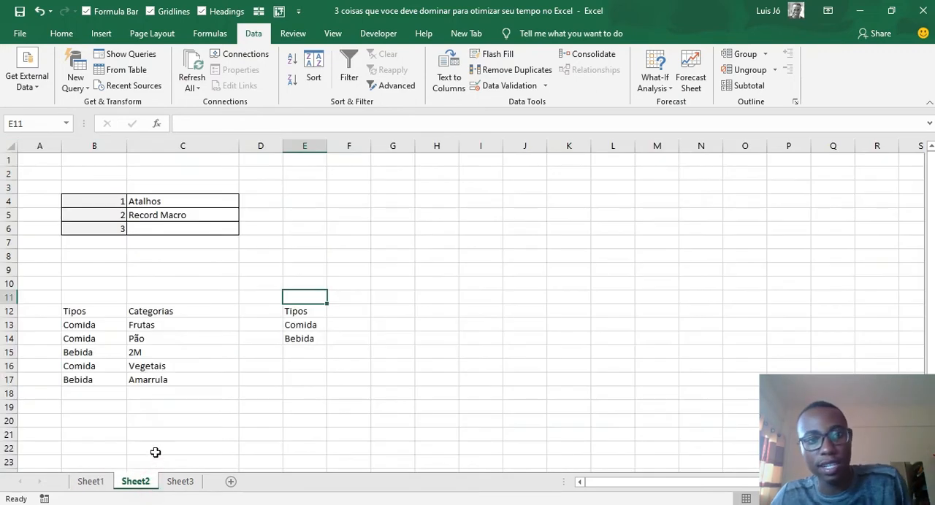
pyautogui.click(312, 323)
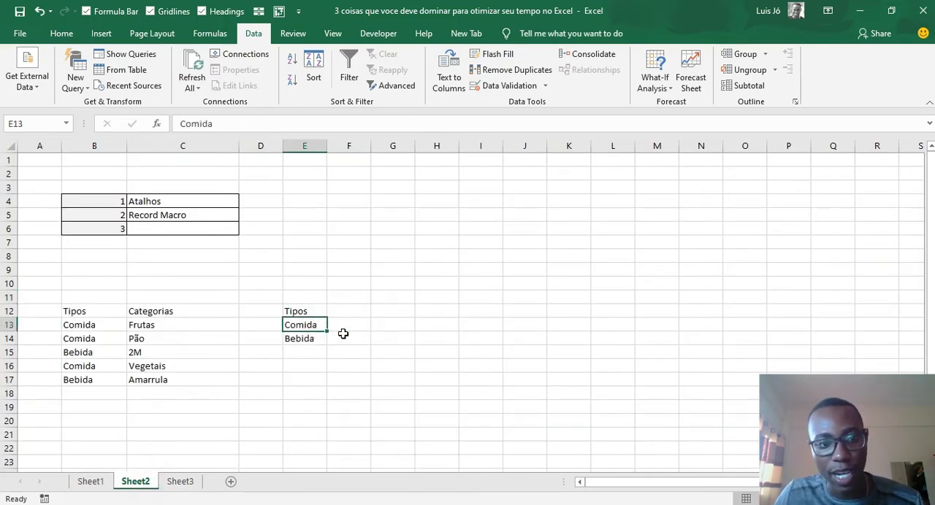
pyautogui.click(92, 481)
pyautogui.click(96, 339)
pyautogui.click(165, 327)
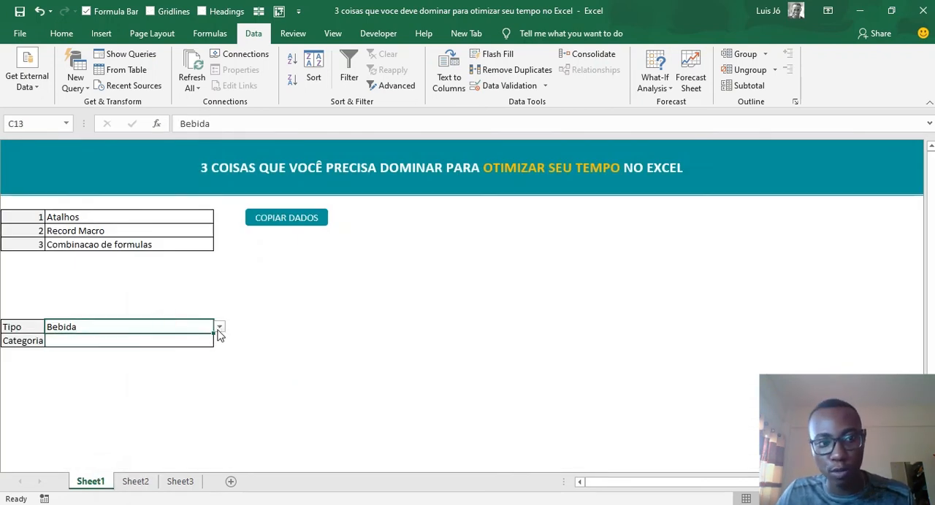
pyautogui.click(219, 327)
pyautogui.click(124, 339)
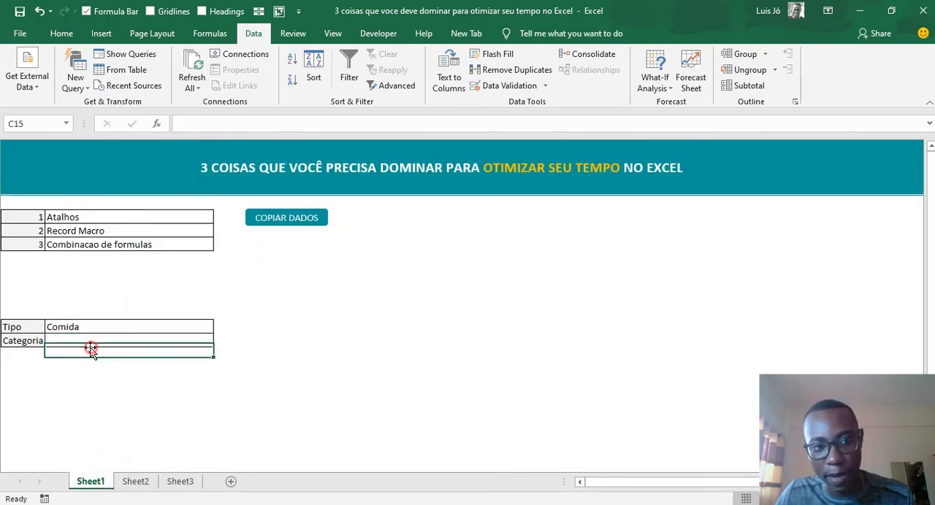
pyautogui.click(134, 341)
pyautogui.click(135, 482)
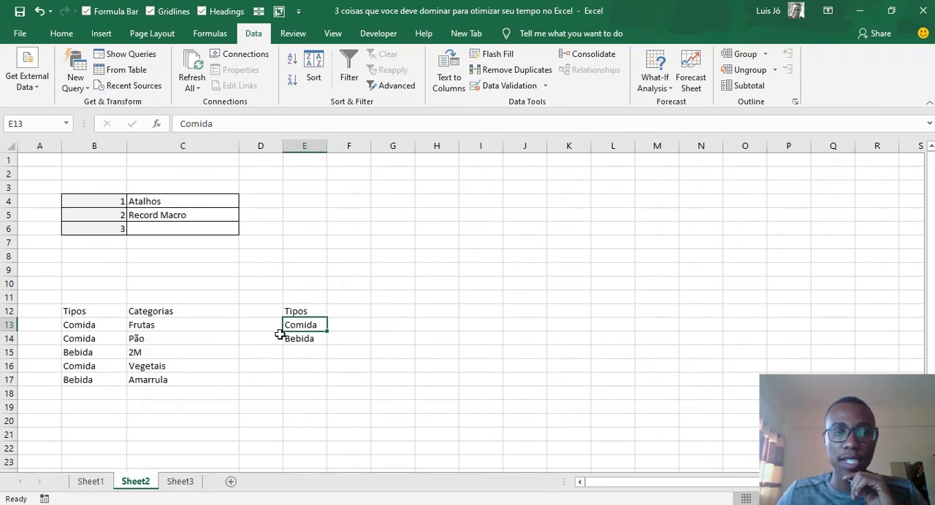
pyautogui.click(222, 34)
pyautogui.click(261, 35)
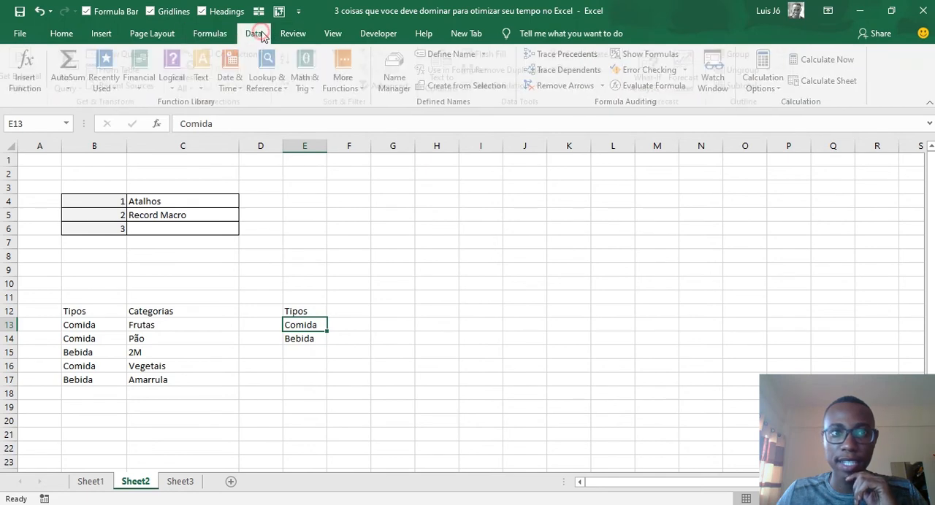
pyautogui.click(210, 34)
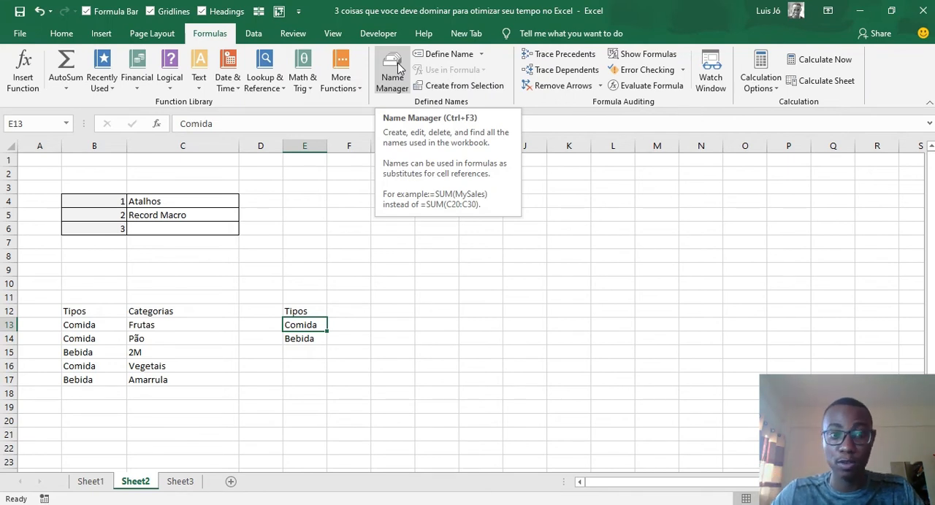
# - Enter the formula =INDIRECT(C13) in the Categoria cell C14 on Sheet1, referencing the Tipo cell
pyautogui.hotkey('ctrl', 'pageup')
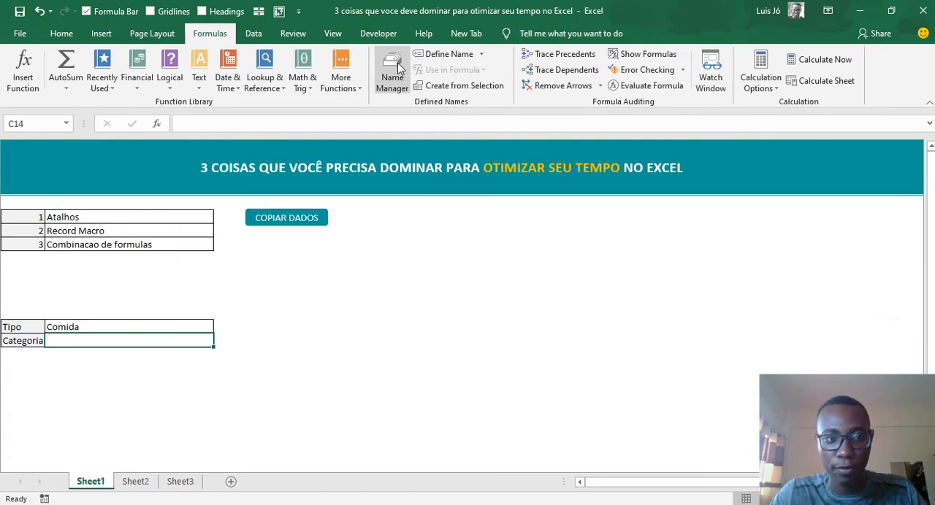
pyautogui.write('=ind')
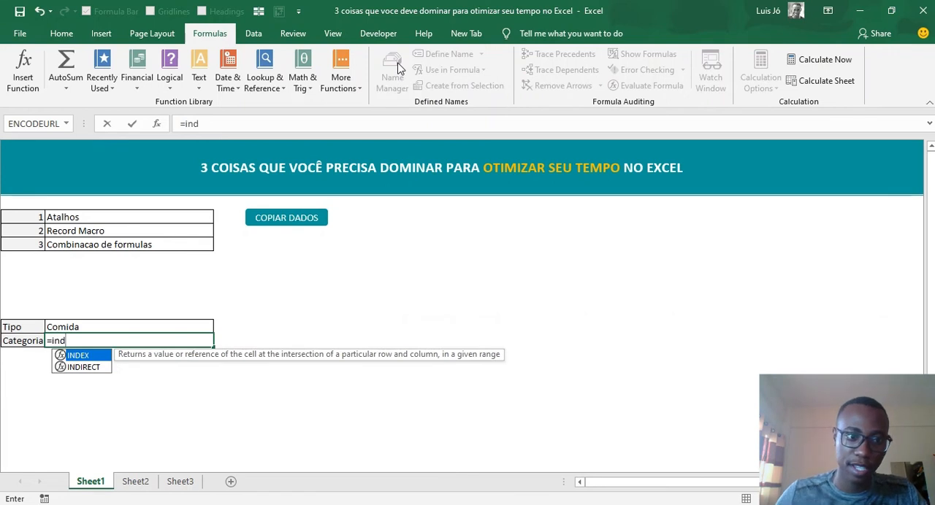
pyautogui.press('Down')
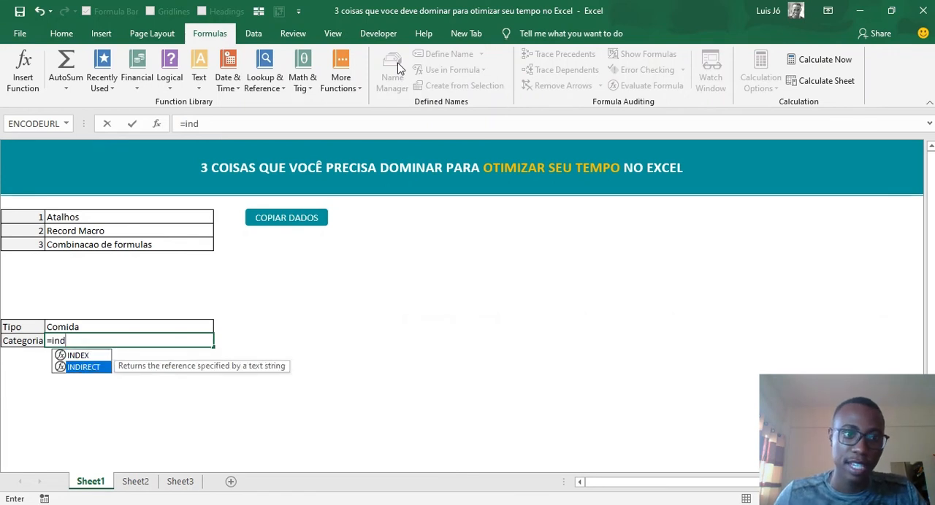
pyautogui.write('d')
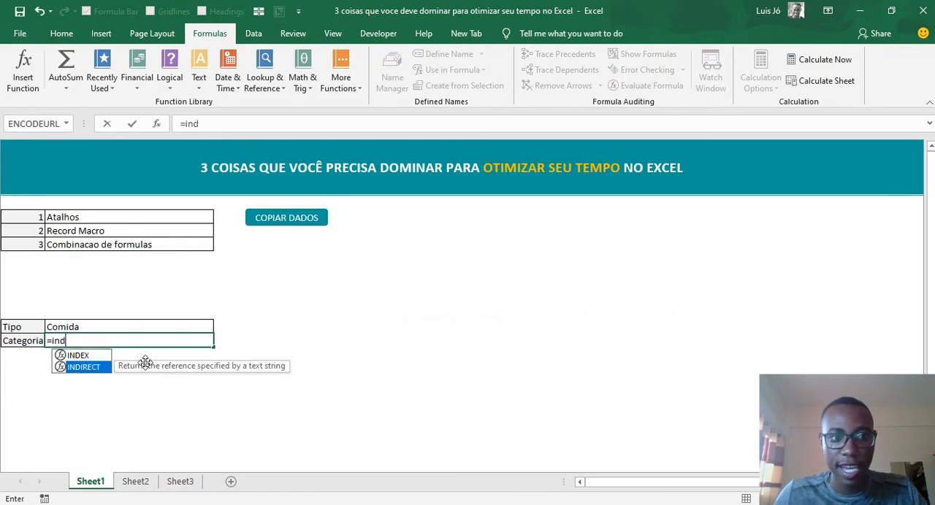
pyautogui.press('Tab')
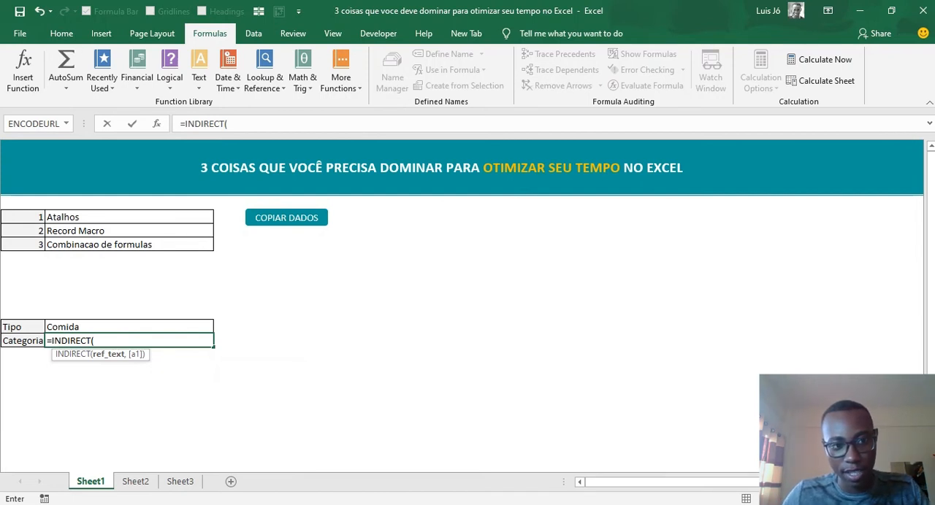
pyautogui.press('Up')
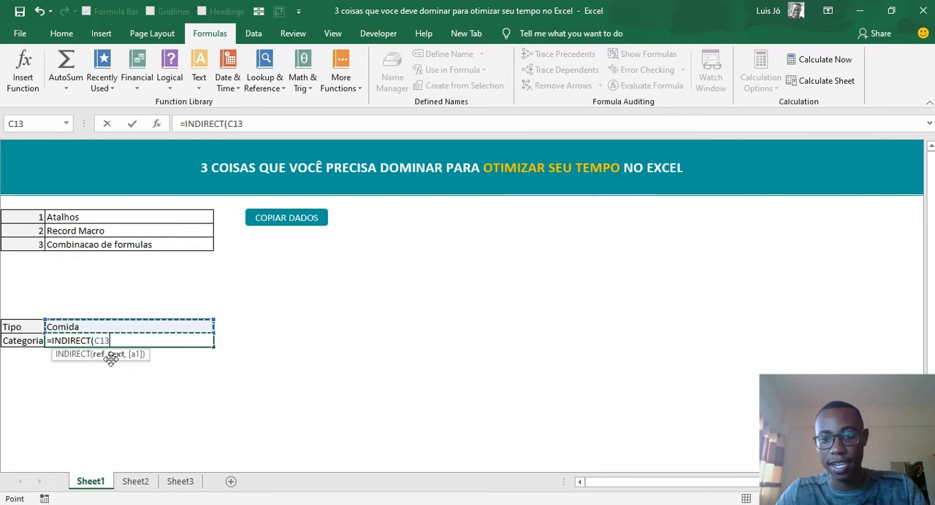
pyautogui.write(')')
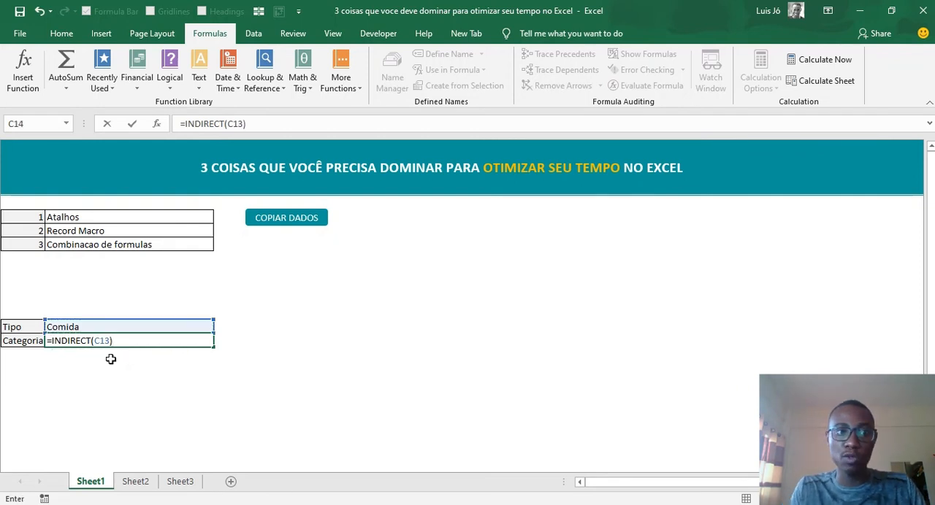
pyautogui.press('Return')
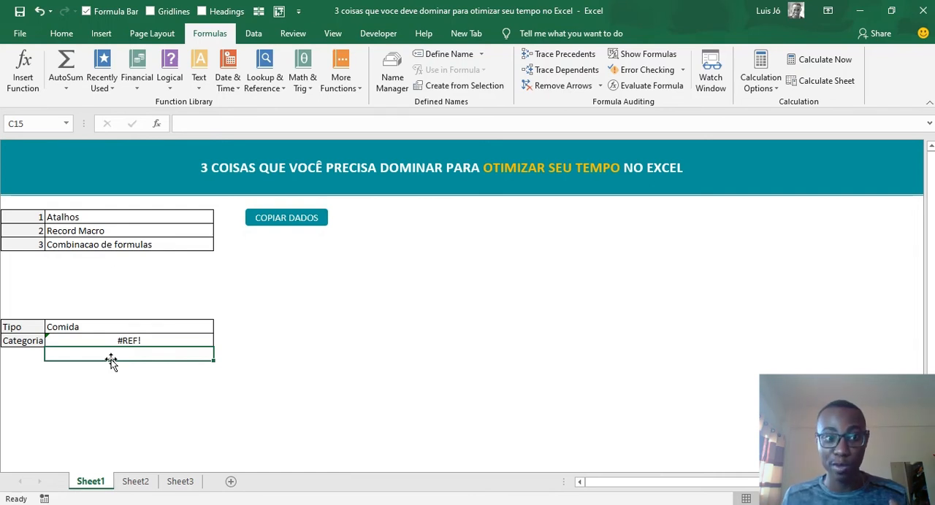
pyautogui.press('Up')
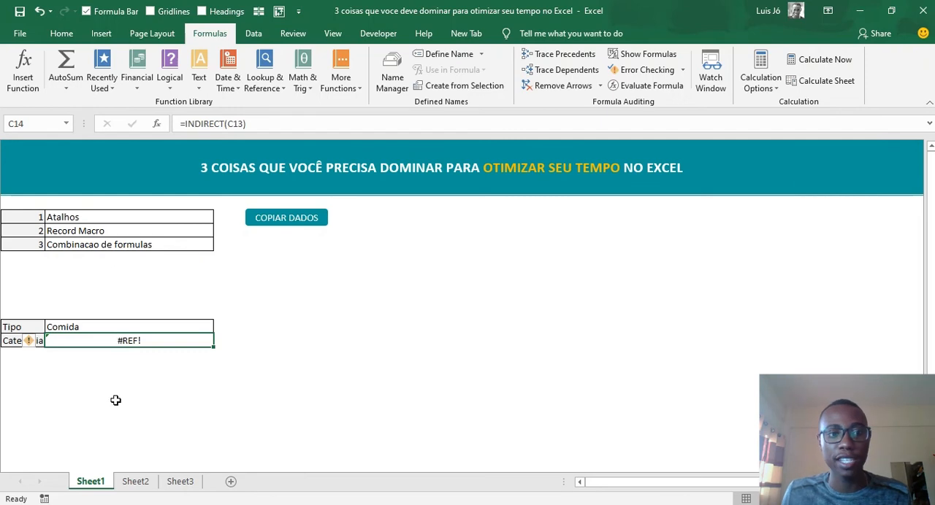
# - Compare the Categoria formula on Sheet1 with the Tipos list on Sheet2 and select the Comida cell E13 there
pyautogui.click(145, 483)
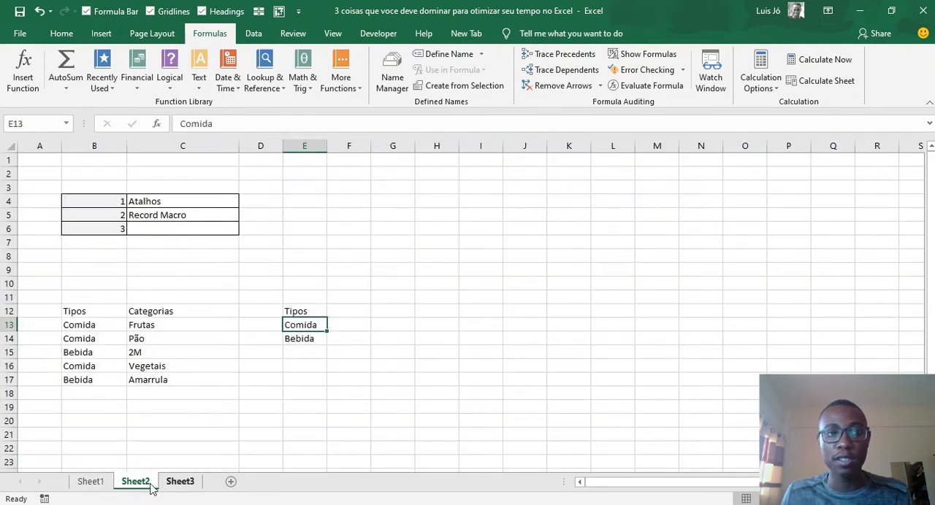
pyautogui.click(109, 447)
pyautogui.click(91, 481)
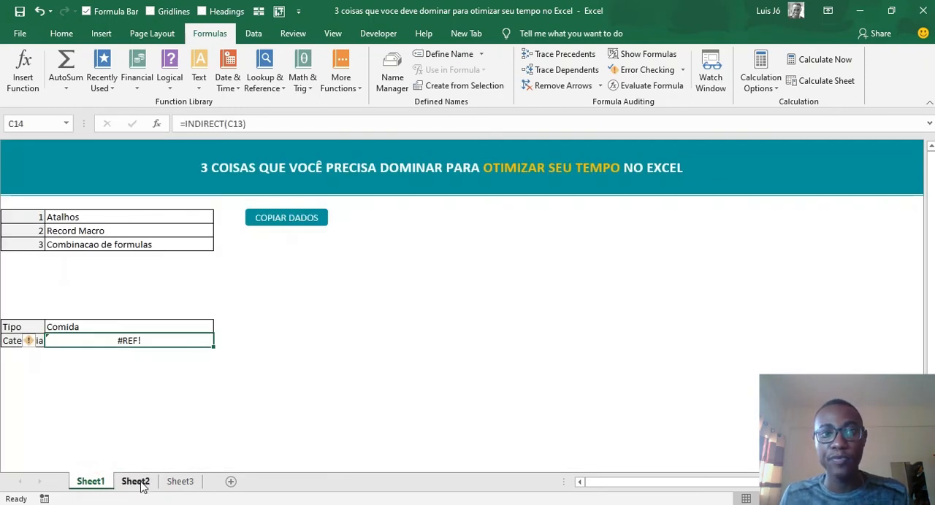
pyautogui.click(136, 482)
pyautogui.click(319, 326)
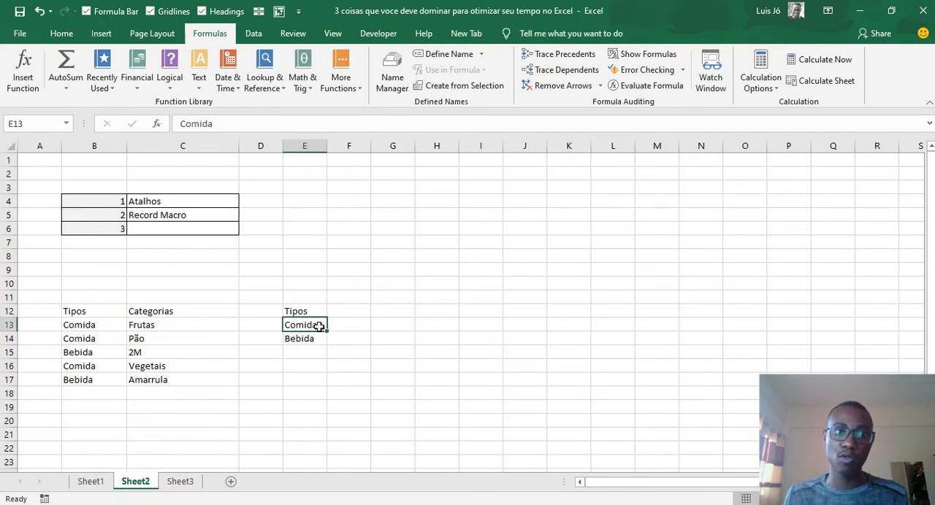
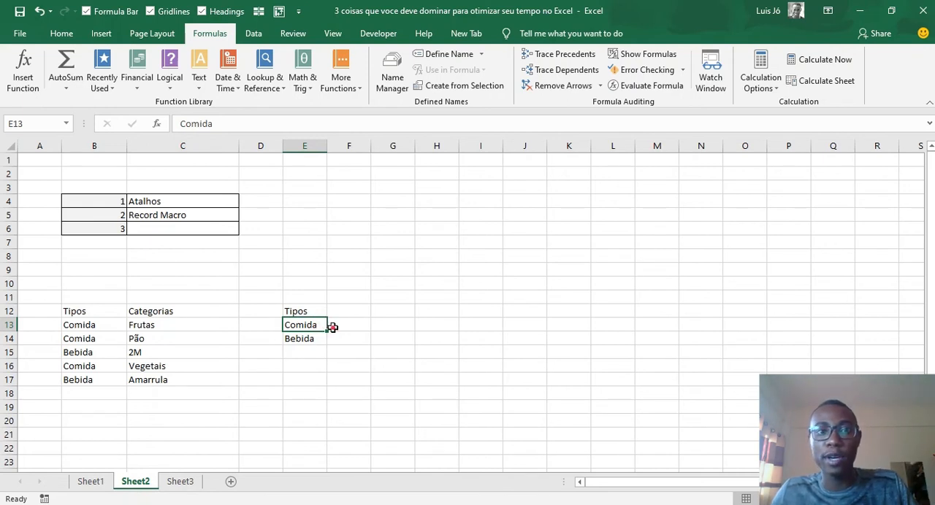
# - Copy Frutas from C13 and paste it as a value into F13, beside Comida
pyautogui.click(333, 326)
pyautogui.click(305, 329)
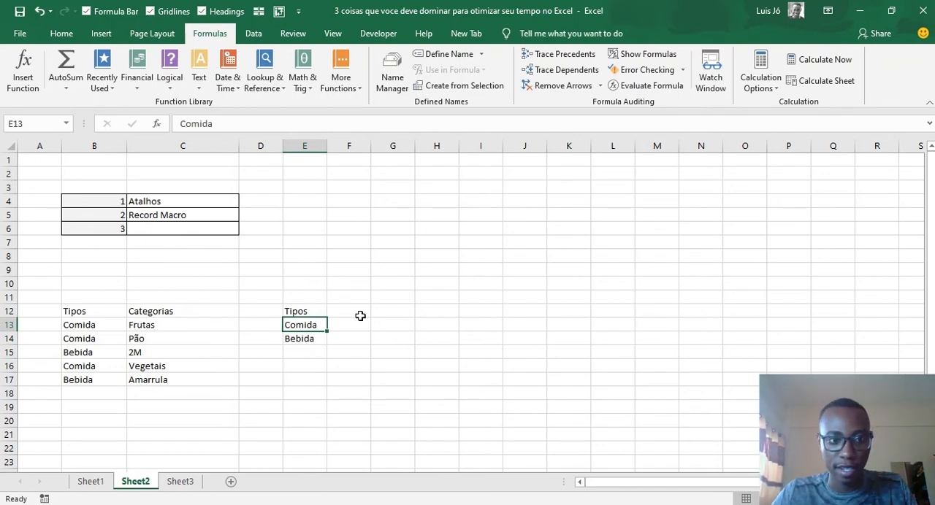
pyautogui.press('Left')
pyautogui.press('Left')
pyautogui.press('Left')
pyautogui.press('Right')
pyautogui.hotkey('ctrl', 'c')
pyautogui.press('Right')
pyautogui.press('Right')
pyautogui.press('Right')
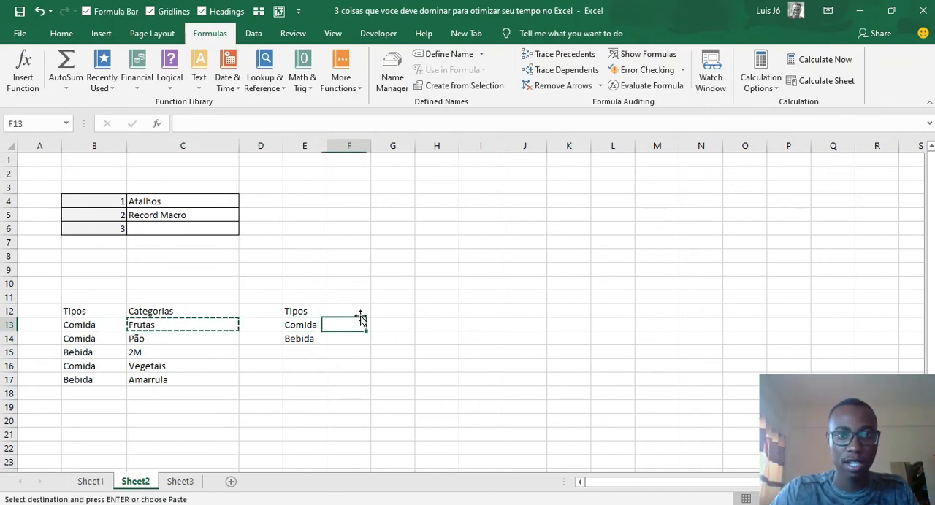
pyautogui.hotkey('ctrl', 'alt', 'v')
pyautogui.press('v')
pyautogui.press('Return')
pyautogui.press('Left')
pyautogui.press('Left')
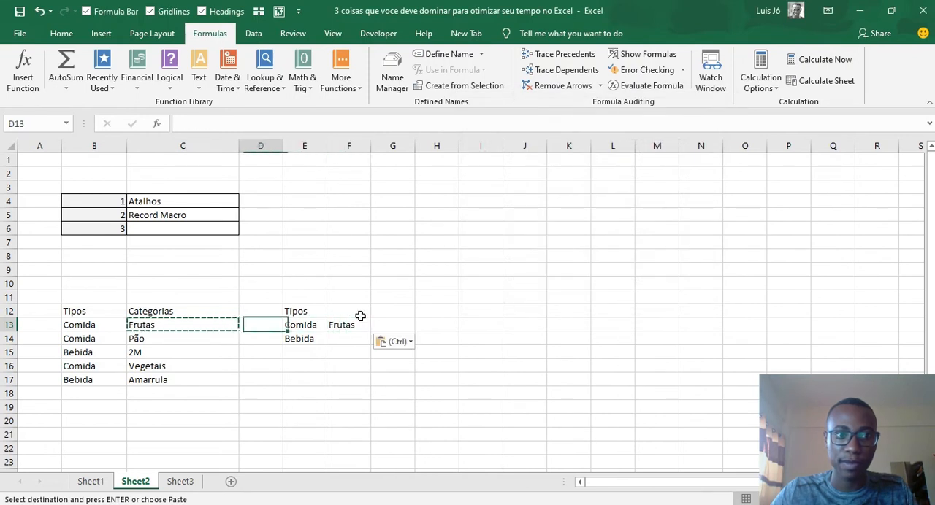
pyautogui.press('Left')
pyautogui.press('Down')
pyautogui.hotkey('ctrl', 'c')
pyautogui.press('Right')
pyautogui.press('Right')
pyautogui.press('Up')
pyautogui.press('Right')
pyautogui.press('Right')
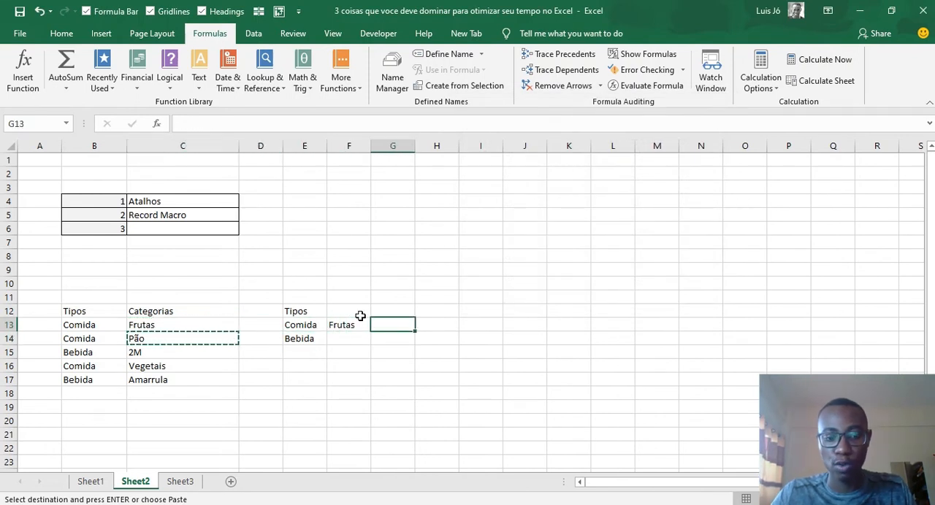
pyautogui.press('Left')
# - Copy Pão from C14 into G13, extending the Comida row of categories
pyautogui.press('Left')
pyautogui.press('Left')
pyautogui.press('Escape')
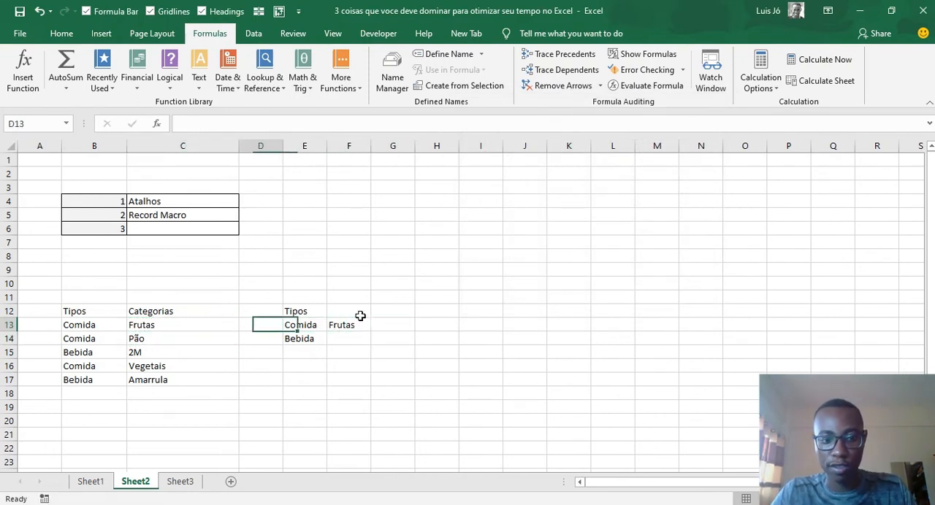
pyautogui.press('Left')
pyautogui.press('Down')
pyautogui.hotkey('ctrl', 'c')
pyautogui.press('Right')
pyautogui.press('Right')
pyautogui.press('Up')
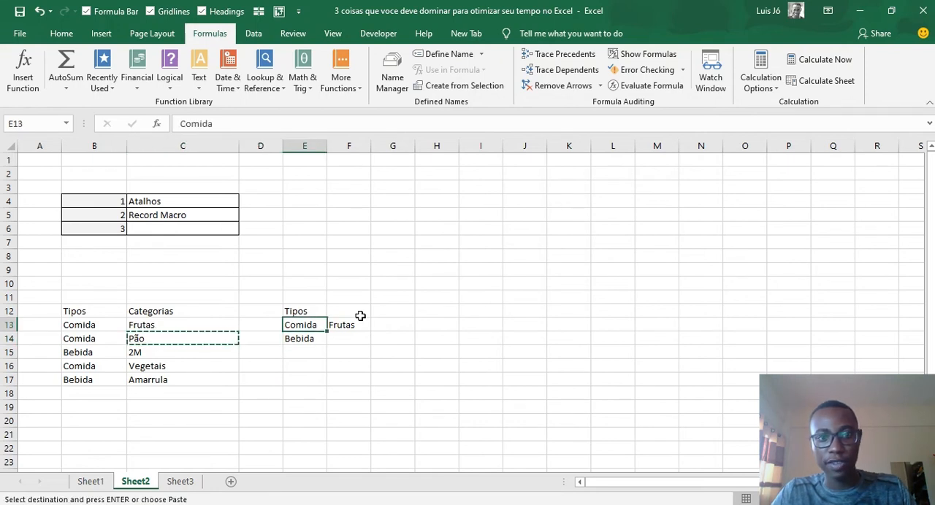
pyautogui.press('Right')
pyautogui.press('Right')
pyautogui.hotkey('ctrl', 'v')
# - Copy Vegetais from C16 and paste it into H13 with Paste Special set to Values
pyautogui.press('Left')
pyautogui.press('Left')
pyautogui.press('Left')
pyautogui.press('Left')
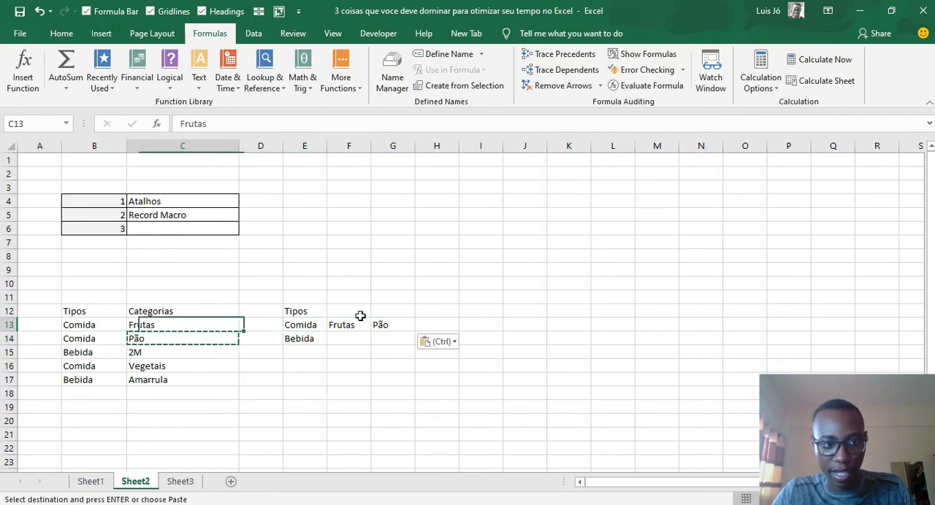
pyautogui.press('Left')
pyautogui.press('Right')
pyautogui.press('Down')
pyautogui.press('Down')
pyautogui.press('Down')
pyautogui.hotkey('ctrl', 'c')
pyautogui.press('Up')
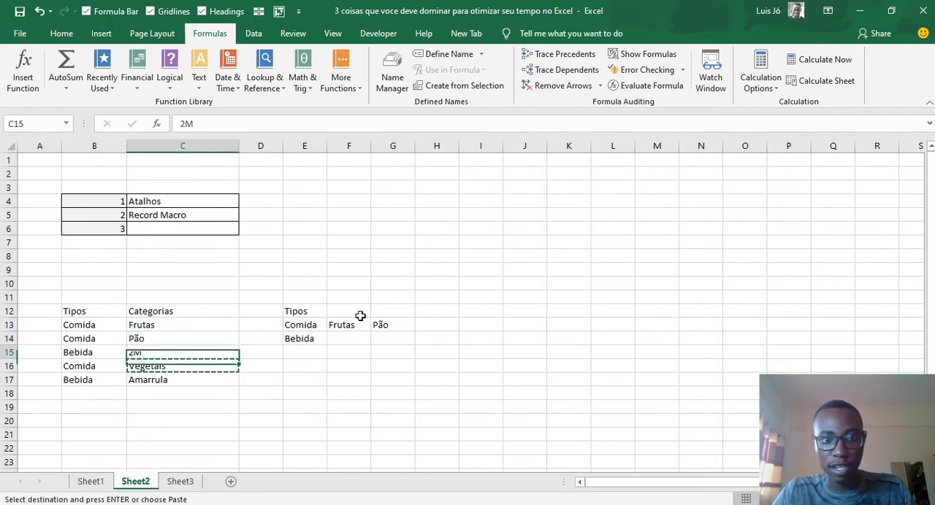
pyautogui.press('Up')
pyautogui.press('Up')
pyautogui.press('Right')
pyautogui.press('Right')
pyautogui.press('Right')
pyautogui.press('Right')
pyautogui.press('Right')
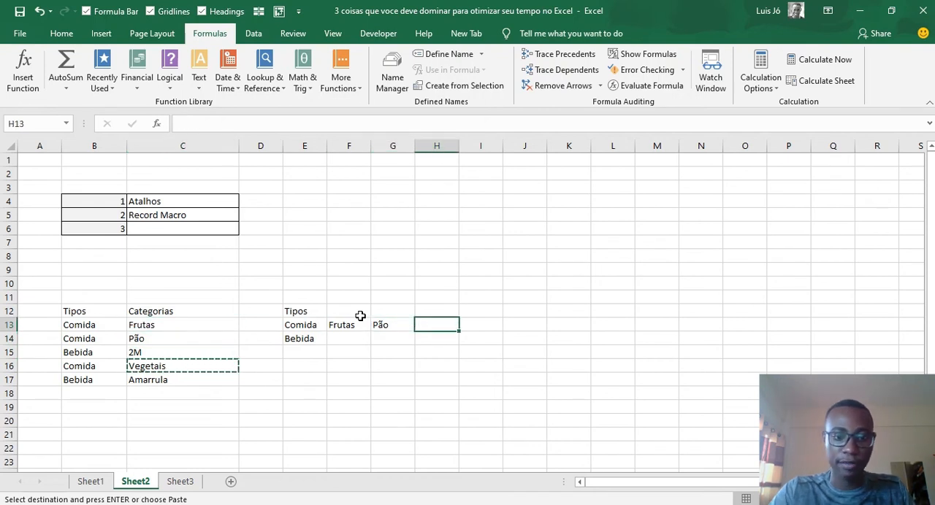
pyautogui.hotkey('ctrl', 'alt', 'v')
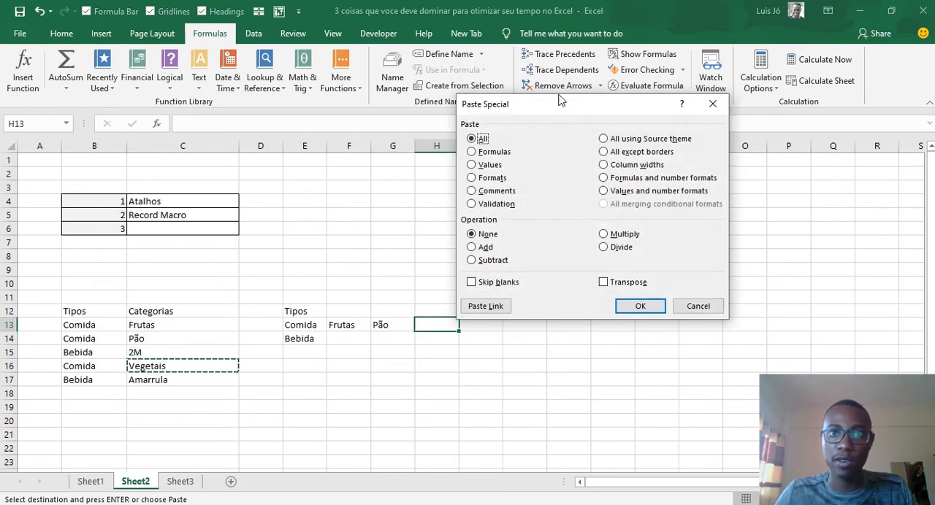
pyautogui.moveTo(560, 100); pyautogui.dragTo(592, 103)
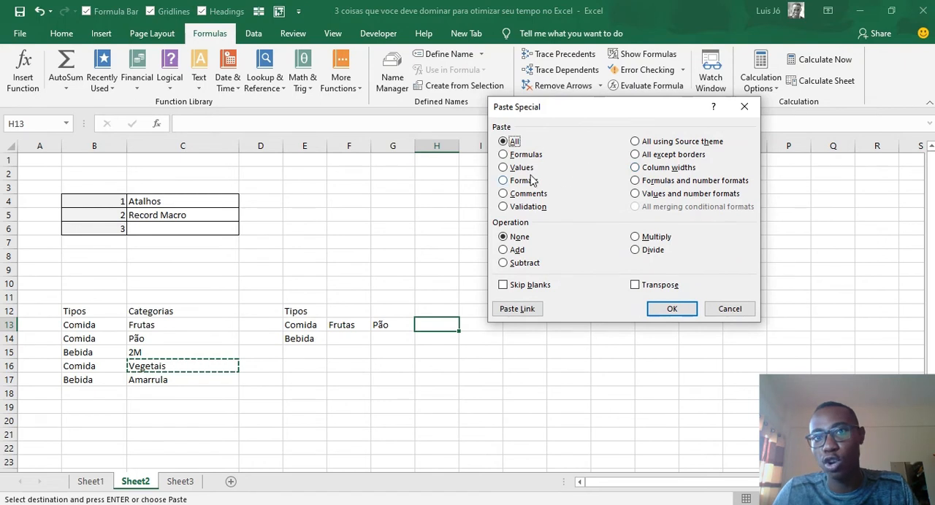
pyautogui.click(514, 168)
pyautogui.click(669, 311)
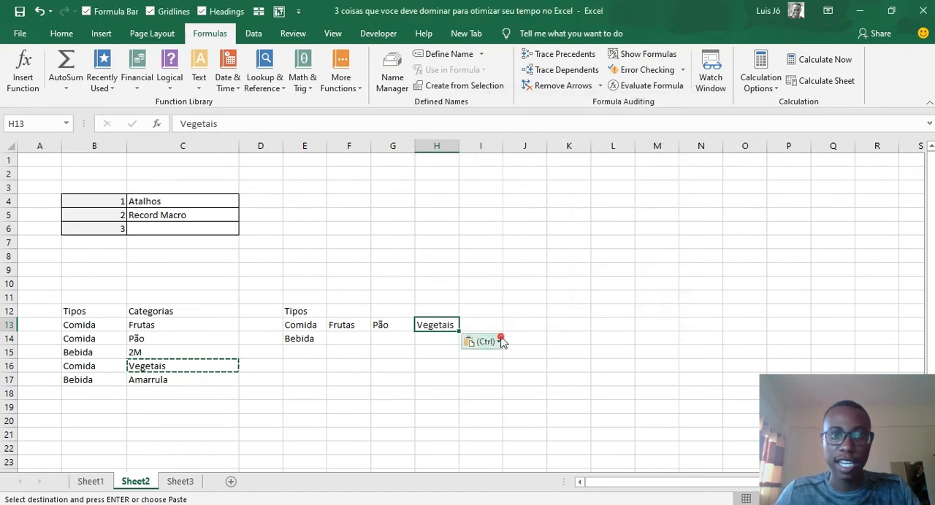
pyautogui.click(501, 341)
pyautogui.doubleClick(433, 296)
# - Delete the Tipos heading in E12 above the Comida row
pyautogui.click(334, 321)
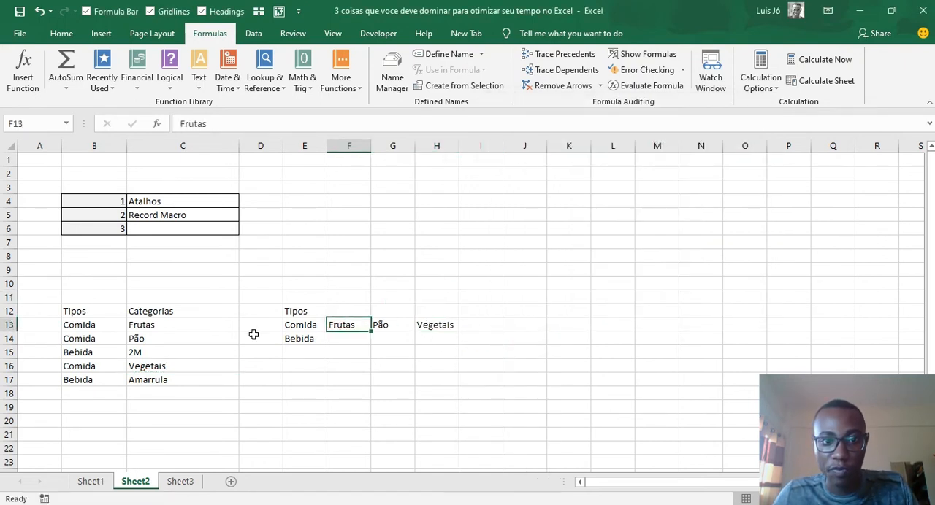
pyautogui.click(317, 325)
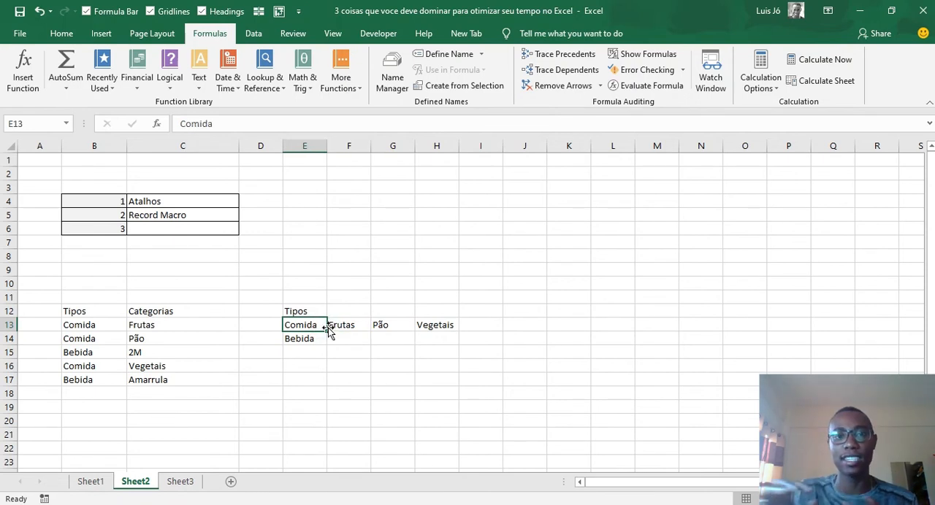
pyautogui.moveTo(330, 328); pyautogui.dragTo(470, 330)
pyautogui.click(301, 315)
pyautogui.press('Delete')
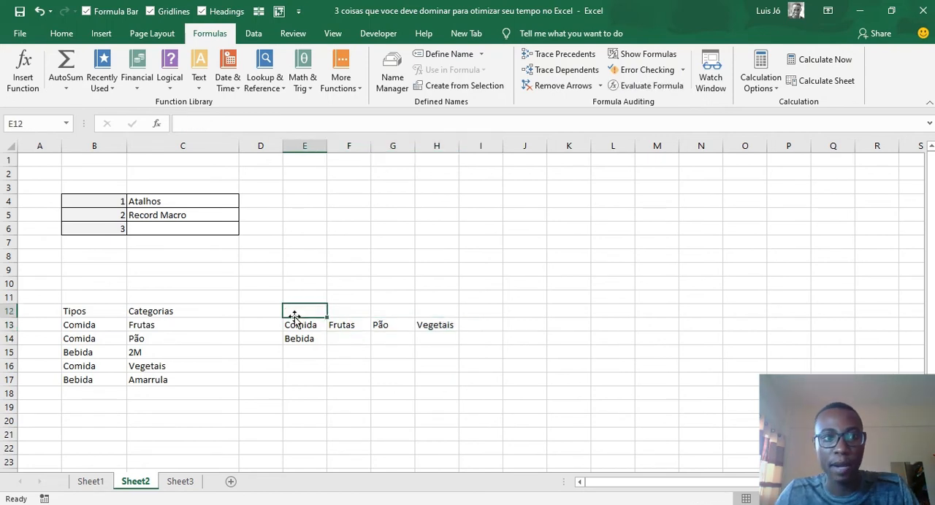
# - Copy 2M from C15 and paste it as a value into F14, beside Bebida
pyautogui.click(276, 336)
pyautogui.click(153, 355)
pyautogui.hotkey('ctrl', 'c')
pyautogui.click(334, 338)
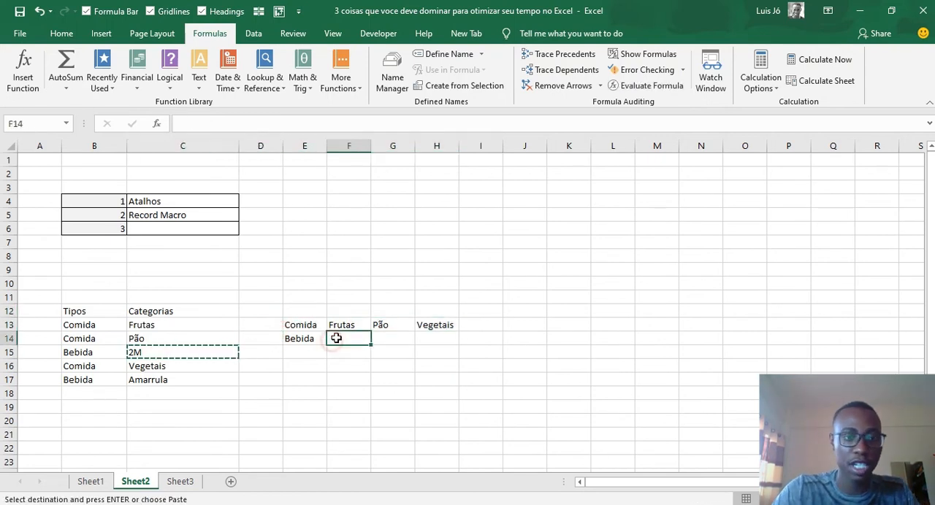
pyautogui.hotkey('ctrl', 'alt', 'v')
pyautogui.press('v')
pyautogui.press('Return')
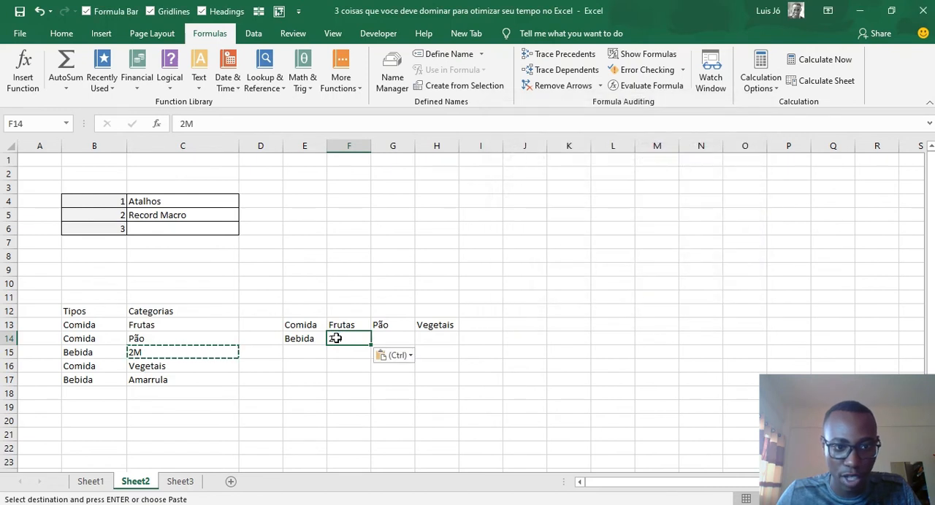
pyautogui.click(183, 392)
pyautogui.hotkey('ctrl', 'c')
pyautogui.click(184, 380)
pyautogui.hotkey('ctrl', 'c')
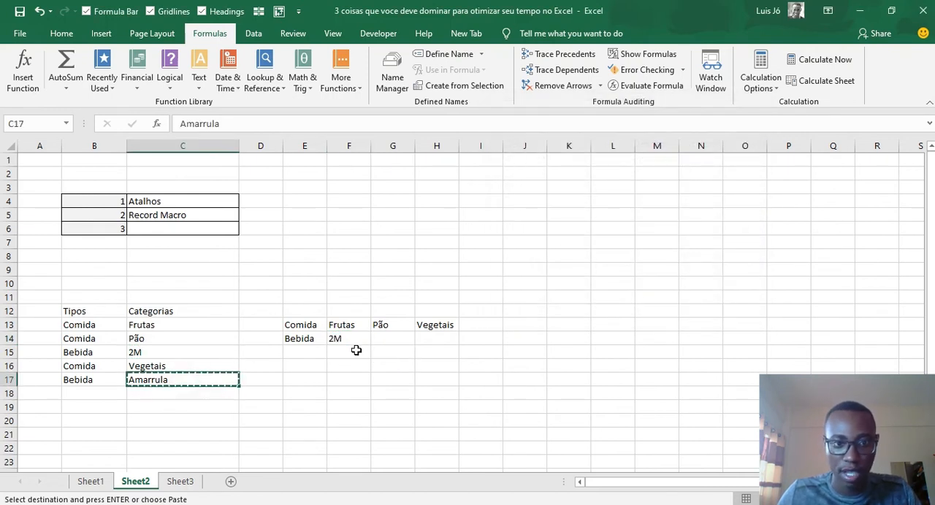
pyautogui.click(364, 340)
pyautogui.click(378, 338)
pyautogui.write('v')
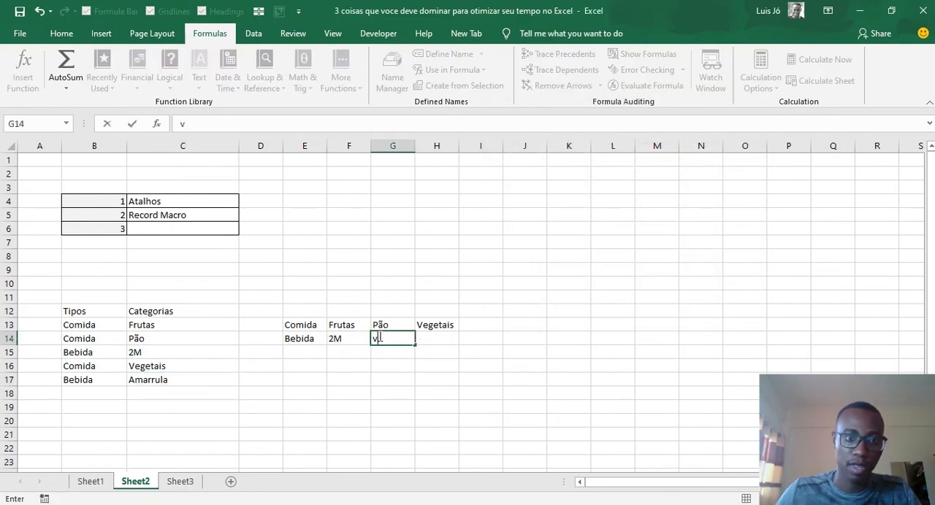
pyautogui.press('Escape')
# - Copy Amarrula from C17 and paste it as a value into G14 in the Bebida row
pyautogui.click(152, 379)
pyautogui.hotkey('ctrl', 'c')
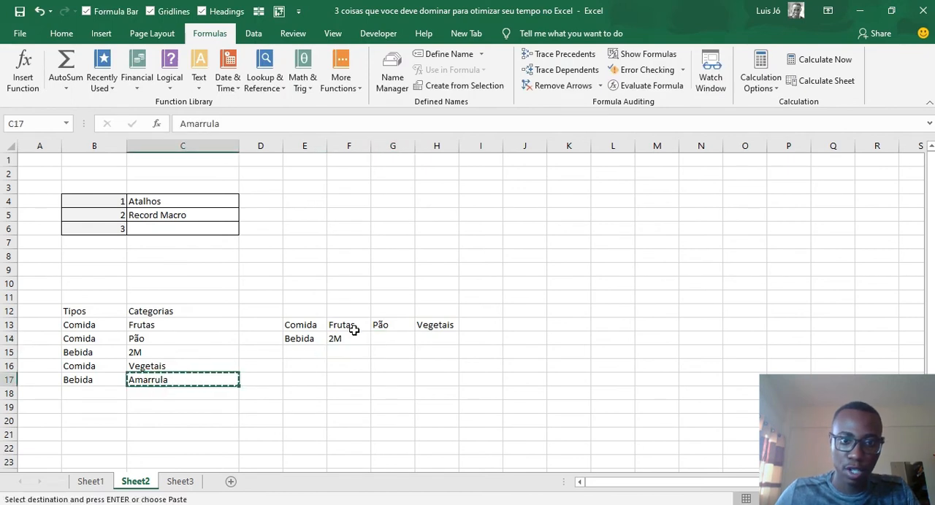
pyautogui.click(379, 339)
pyautogui.hotkey('ctrl', 'alt', 'v')
pyautogui.press('Return')
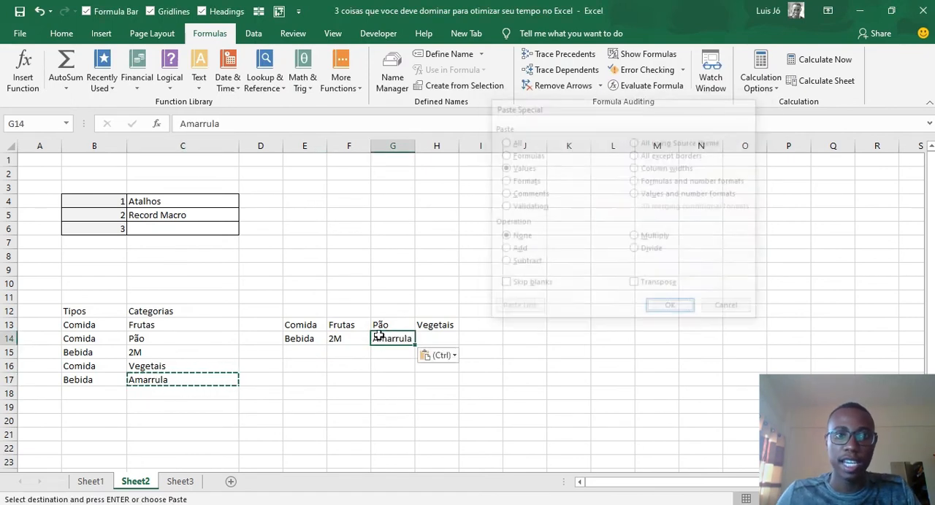
# - Examine the Comida categories on Sheet2 and the INDIRECT formula in the Categoria cell on Sheet1
pyautogui.click(312, 328)
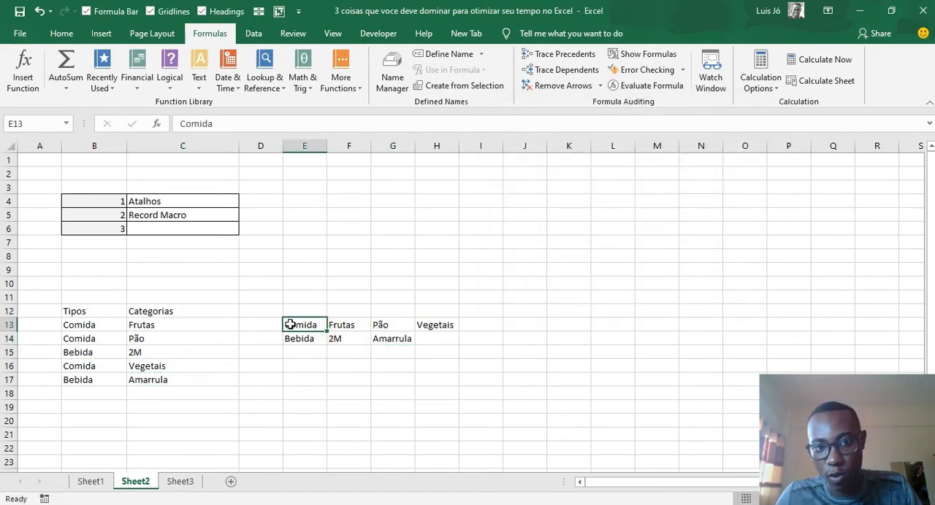
pyautogui.moveTo(346, 326); pyautogui.dragTo(442, 323)
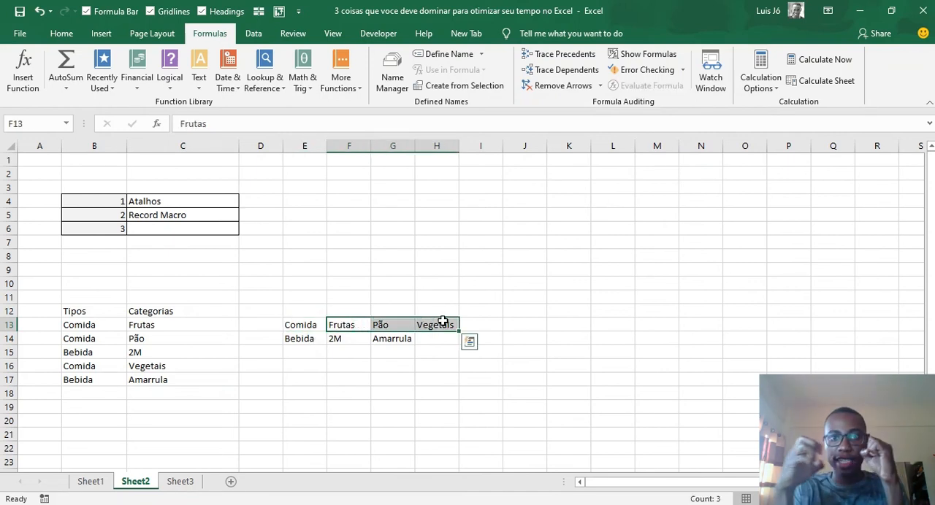
pyautogui.press('Right')
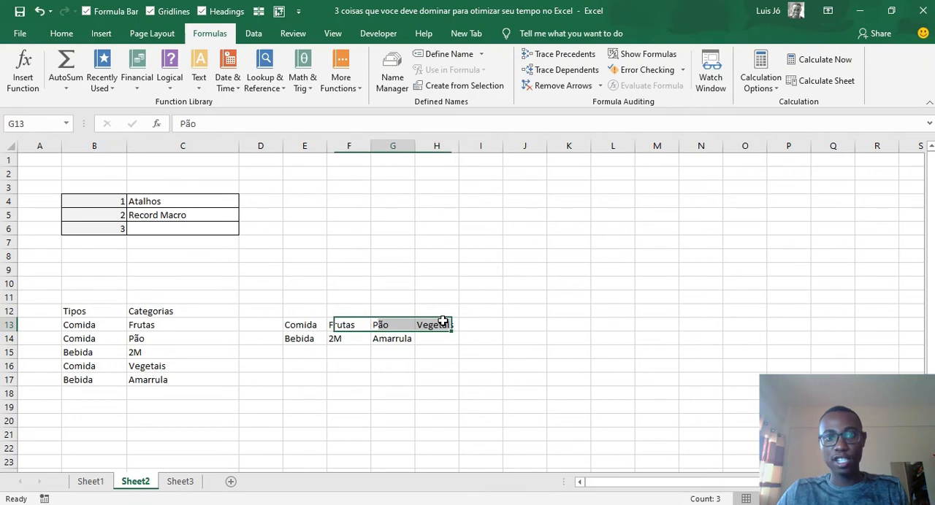
pyautogui.press('Left')
pyautogui.press('Down')
pyautogui.press('Left')
pyautogui.press('Right')
pyautogui.hotkey('ctrl', 'pageup')
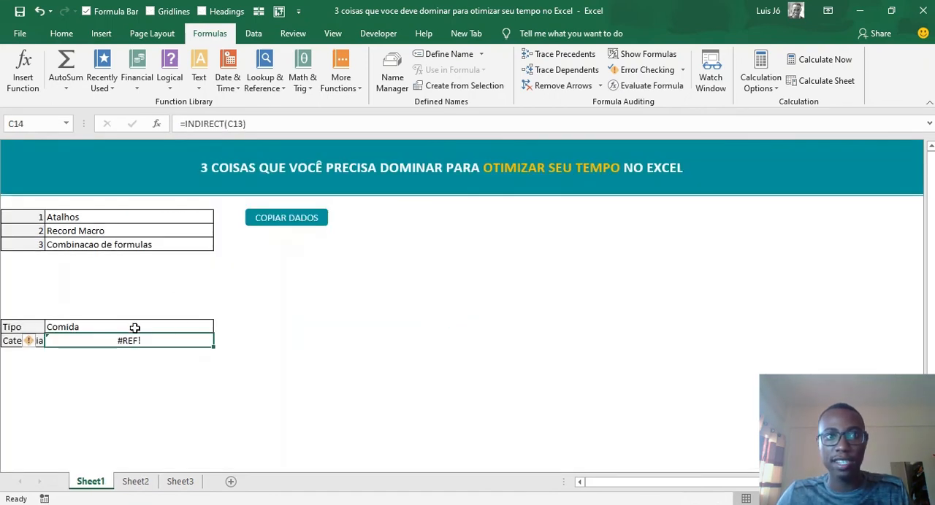
pyautogui.press('F2')
pyautogui.press('Escape')
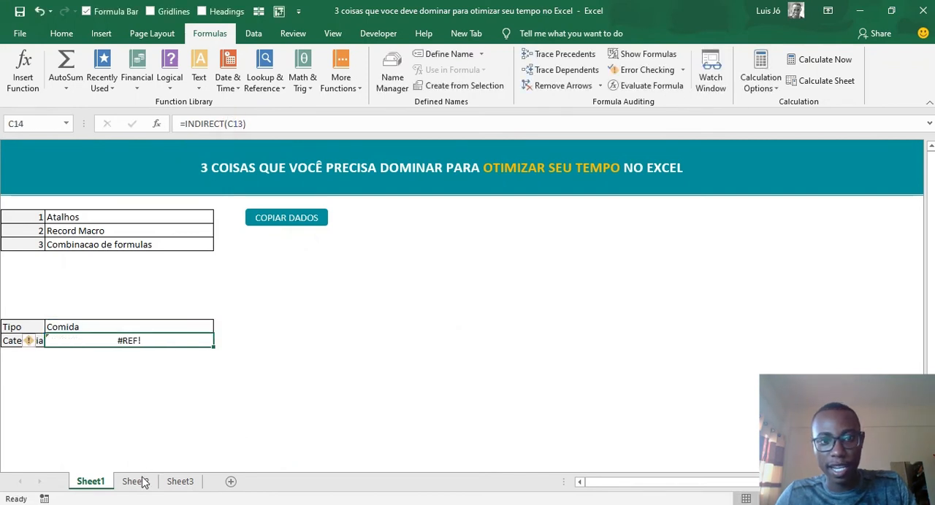
# - Compare the Comida and Bebida labels on Sheet2 with the category ranges in their rows
pyautogui.click(137, 481)
pyautogui.moveTo(332, 322); pyautogui.dragTo(468, 324)
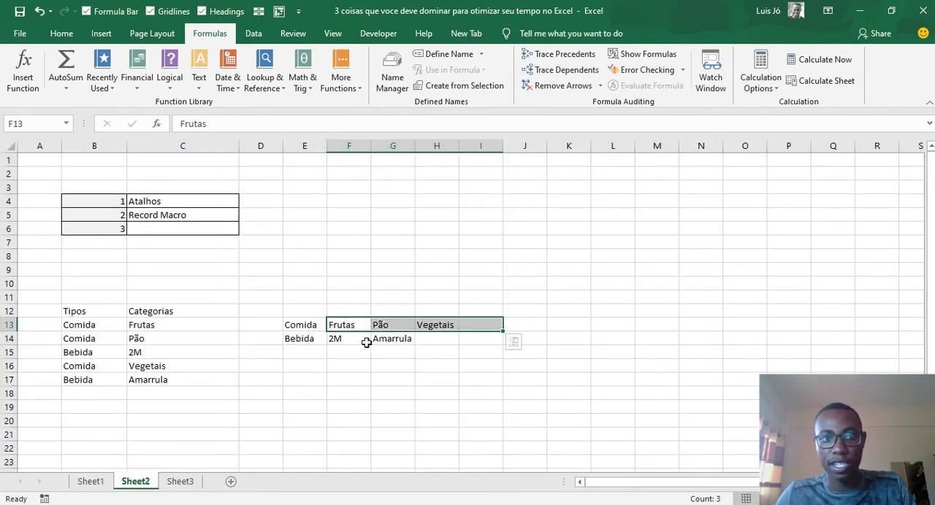
pyautogui.click(304, 340)
pyautogui.moveTo(330, 340); pyautogui.dragTo(495, 348)
pyautogui.click(349, 335)
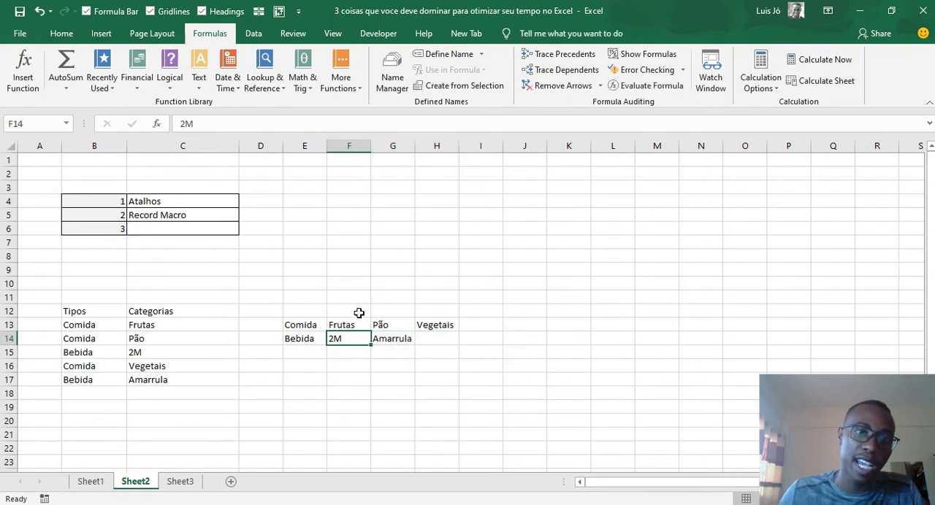
pyautogui.click(307, 328)
pyautogui.moveTo(342, 324); pyautogui.dragTo(449, 325)
pyautogui.click(309, 334)
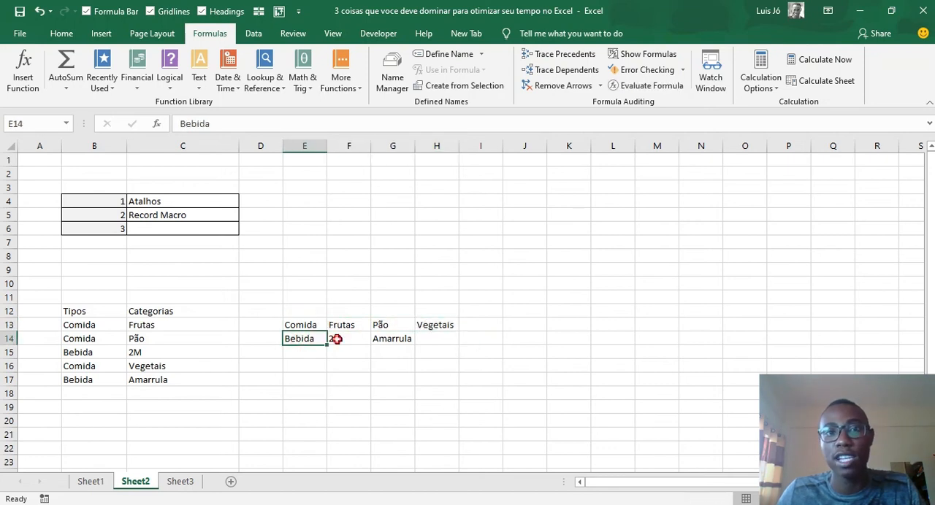
pyautogui.click(340, 339)
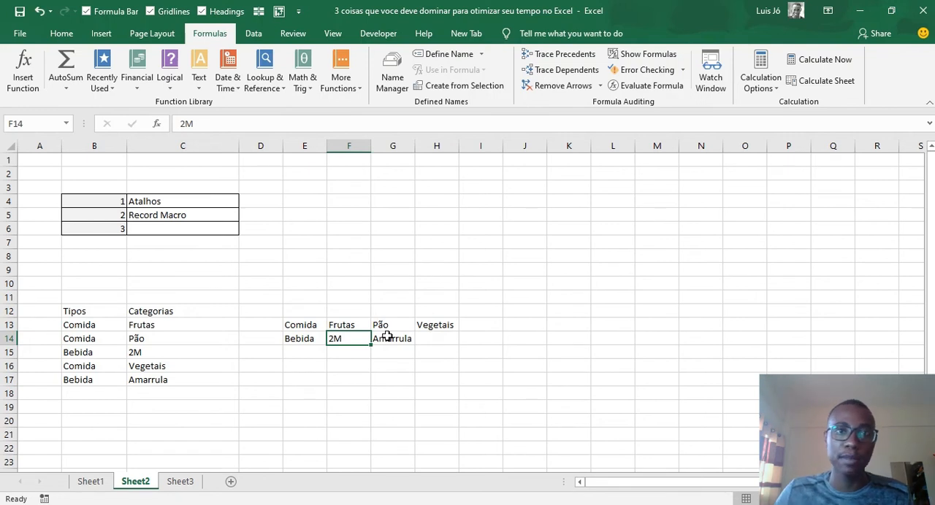
# - Define the workbook-scoped name Comida referring to the categories in Sheet2 cells F13:H13
pyautogui.click(321, 325)
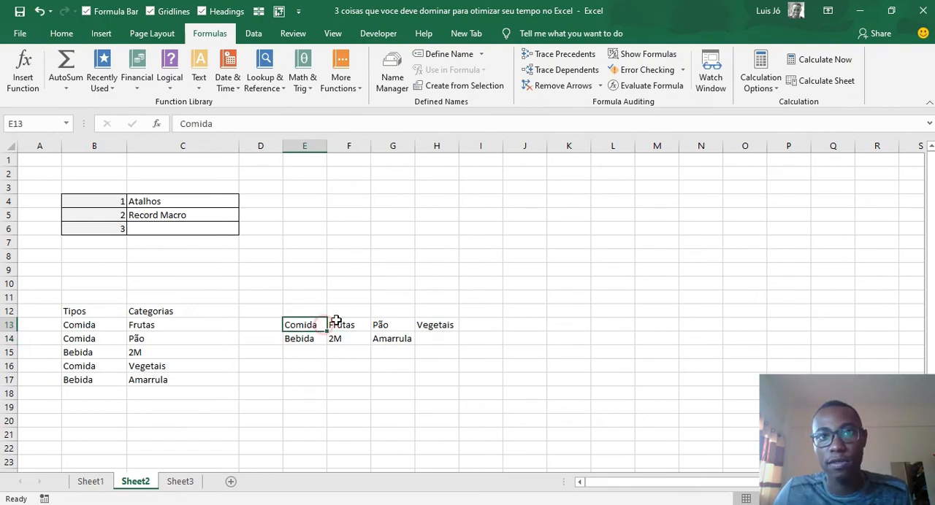
pyautogui.click(438, 54)
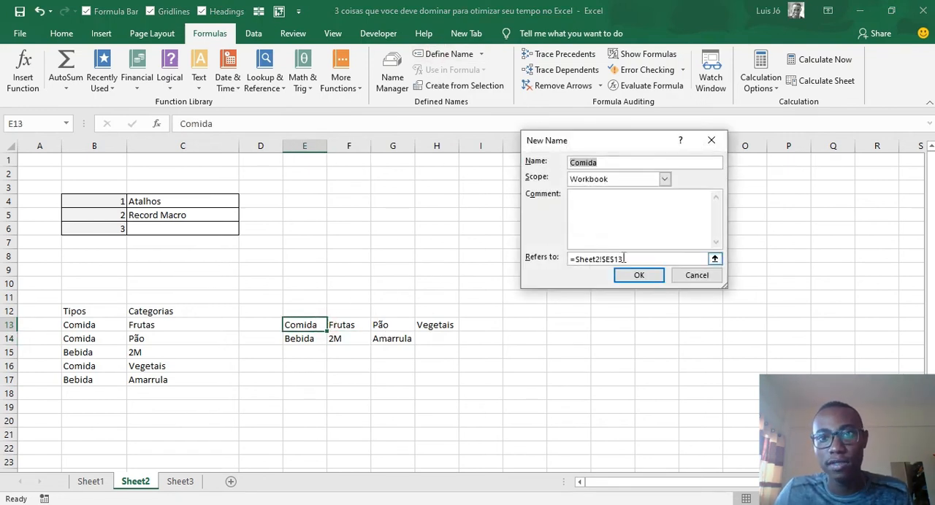
pyautogui.click(644, 259)
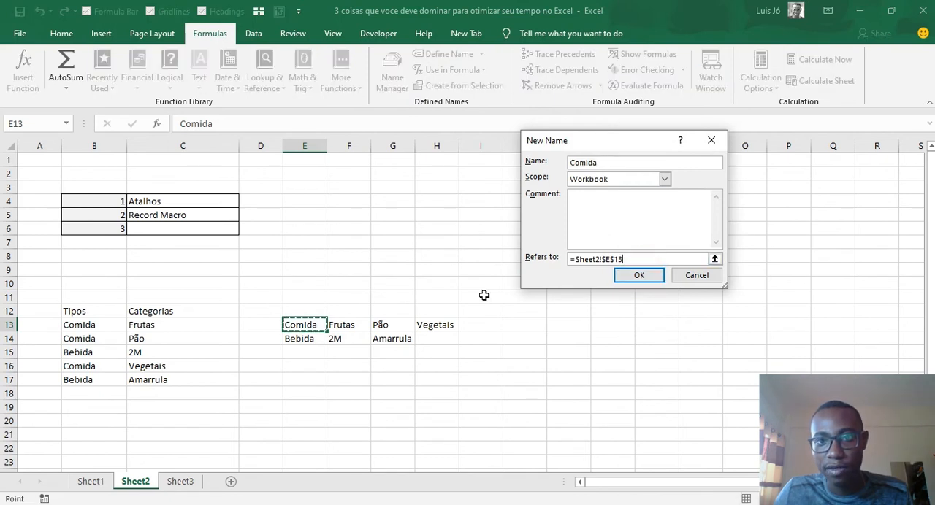
pyautogui.click(633, 259)
pyautogui.moveTo(632, 259); pyautogui.dragTo(575, 259)
pyautogui.press('BackSpace')
pyautogui.moveTo(350, 332); pyautogui.dragTo(438, 327)
pyautogui.press('Return')
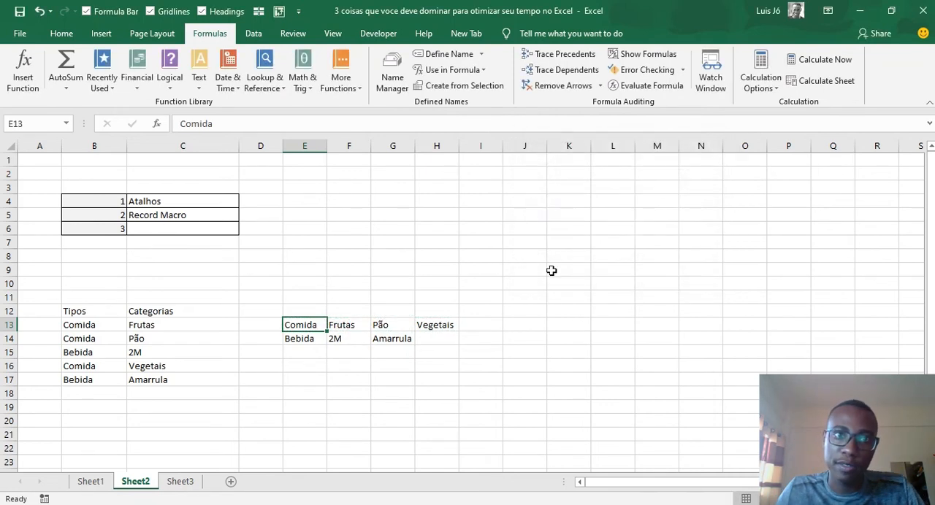
# - Check in the Name Manager which cells the Comida name refers to
pyautogui.click(395, 65)
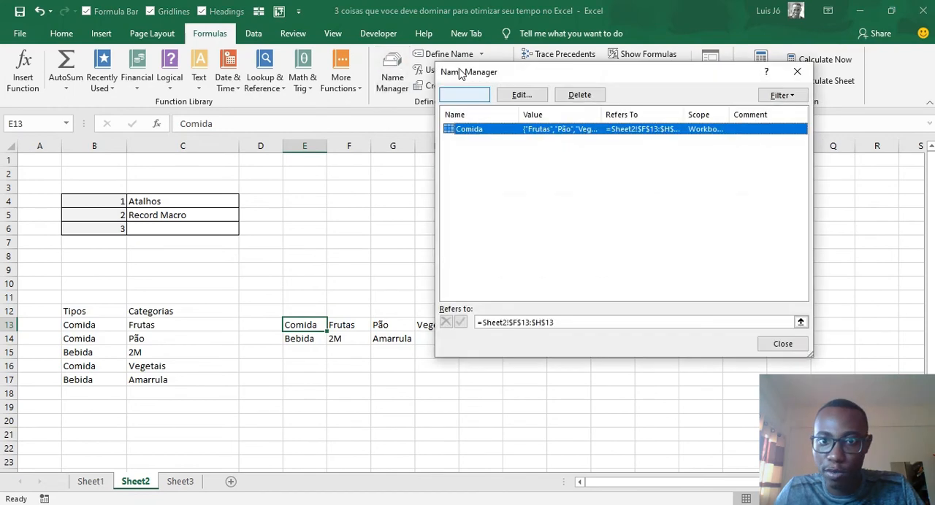
pyautogui.click(572, 322)
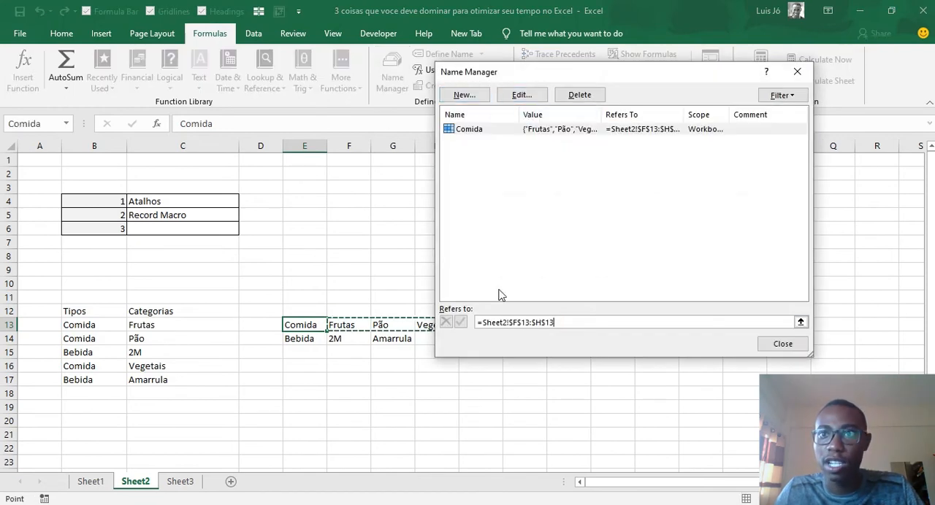
pyautogui.click(797, 71)
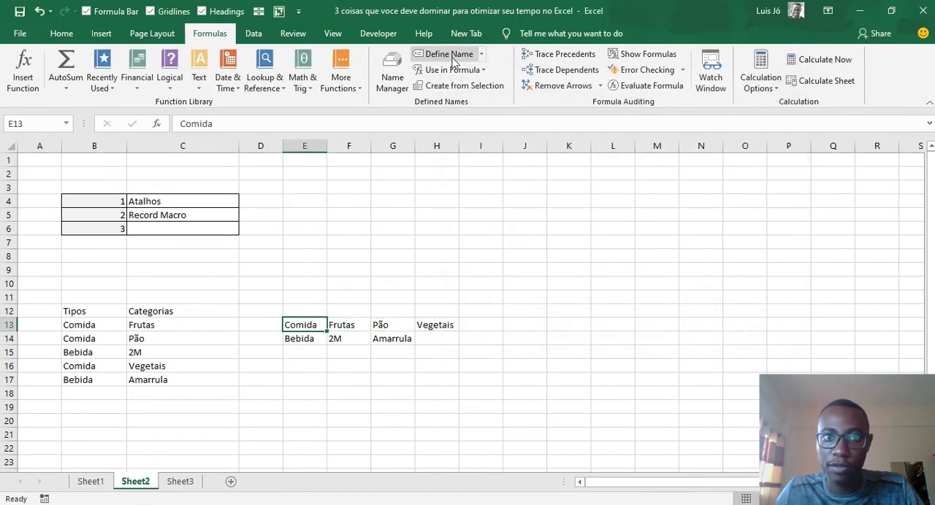
# - Define the workbook-scoped name Bebida referring to the categories in Sheet2 cells F14:G14
pyautogui.click(453, 58)
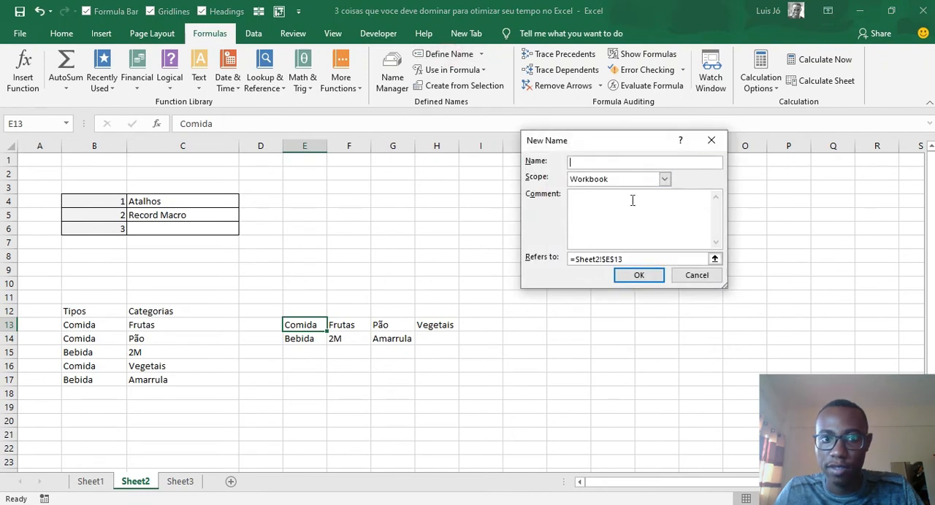
pyautogui.click(710, 140)
pyautogui.click(322, 340)
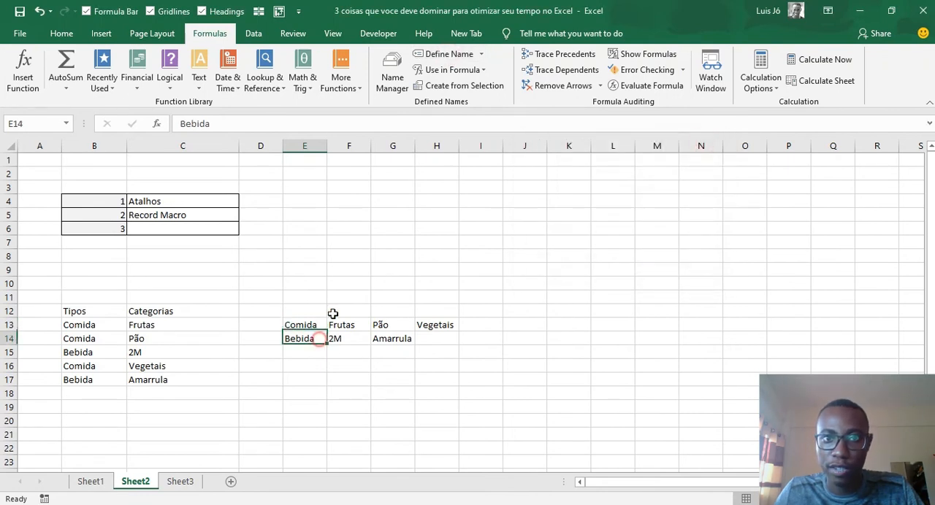
pyautogui.click(447, 54)
pyautogui.moveTo(626, 259); pyautogui.dragTo(576, 263)
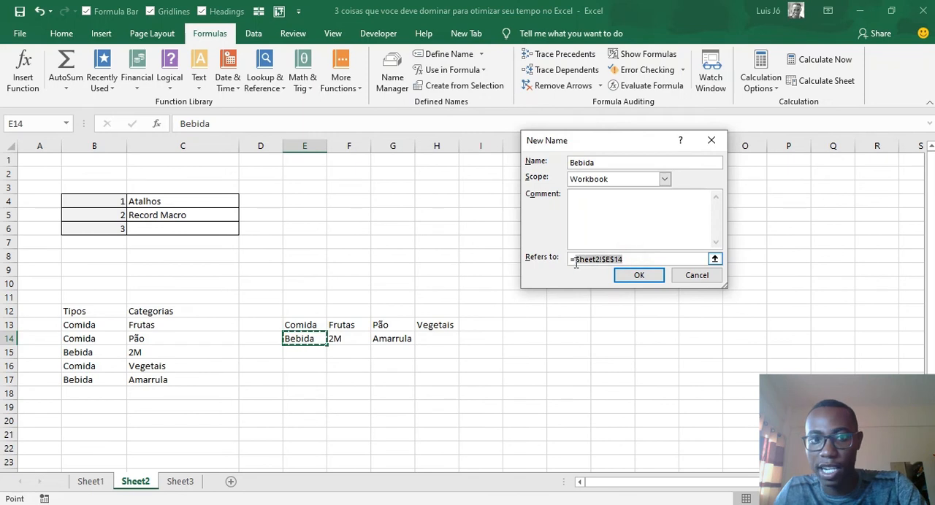
pyautogui.press('BackSpace')
pyautogui.moveTo(338, 338); pyautogui.dragTo(410, 339)
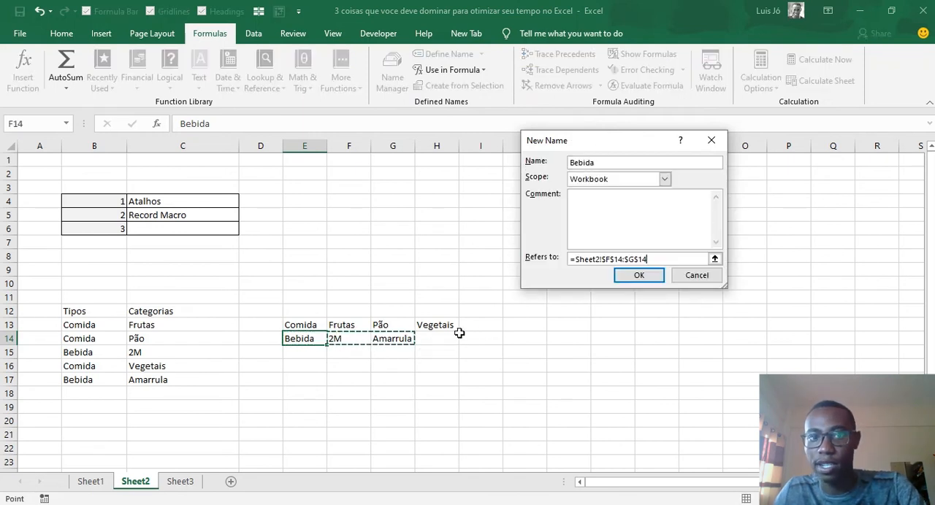
pyautogui.press('Return')
pyautogui.click(581, 257)
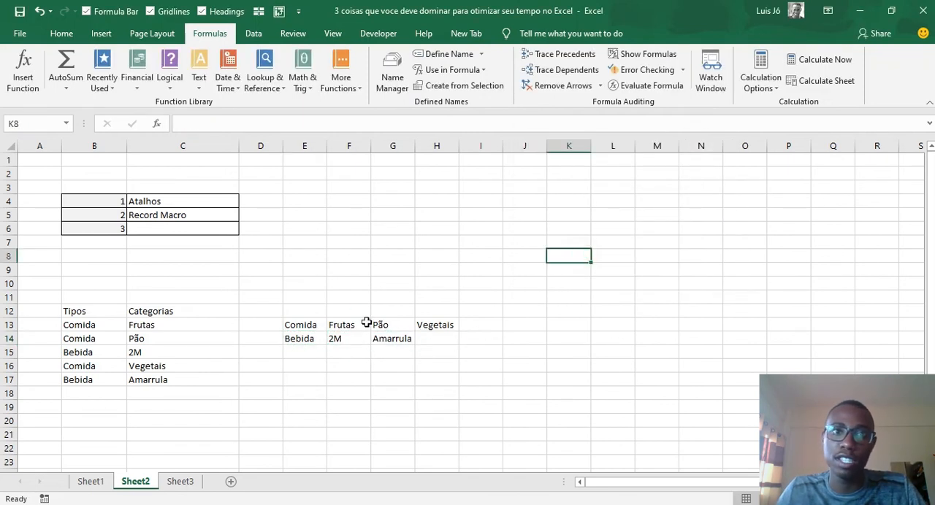
# - Inspect the cell ranges behind the Bebida and Comida names, plus the Categoria cell on Sheet1
pyautogui.click(394, 84)
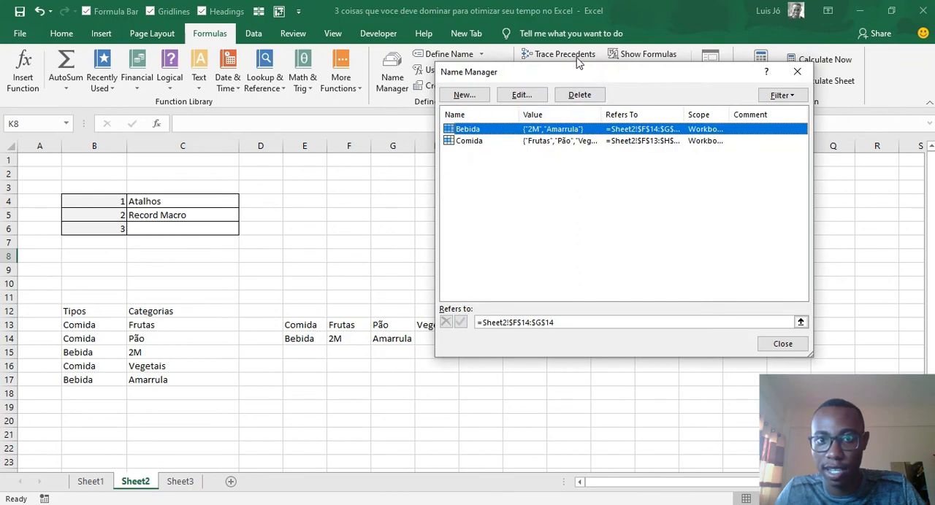
pyautogui.moveTo(577, 67); pyautogui.dragTo(625, 63)
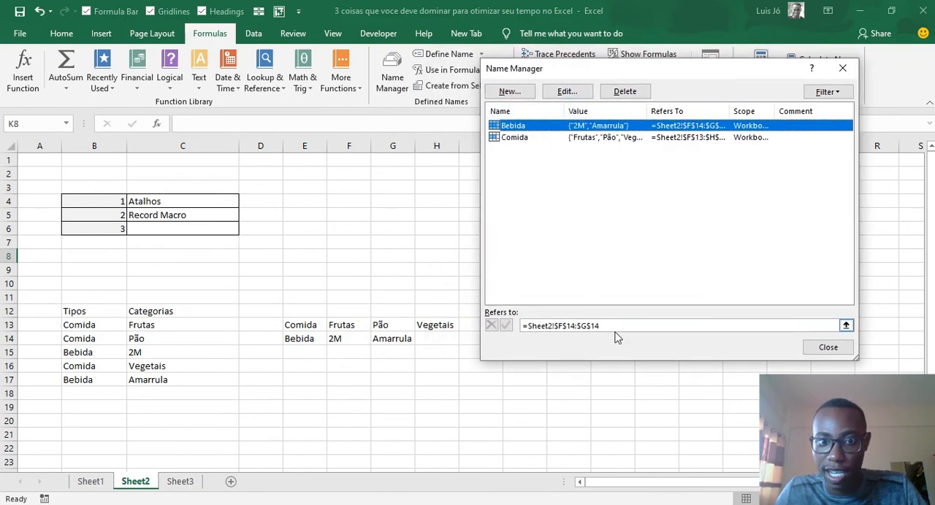
pyautogui.click(672, 326)
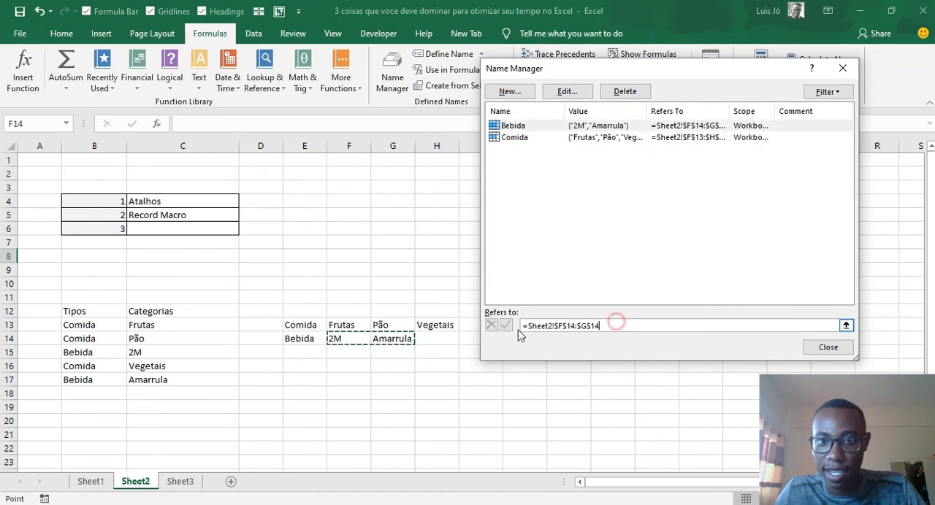
pyautogui.click(529, 126)
pyautogui.click(639, 322)
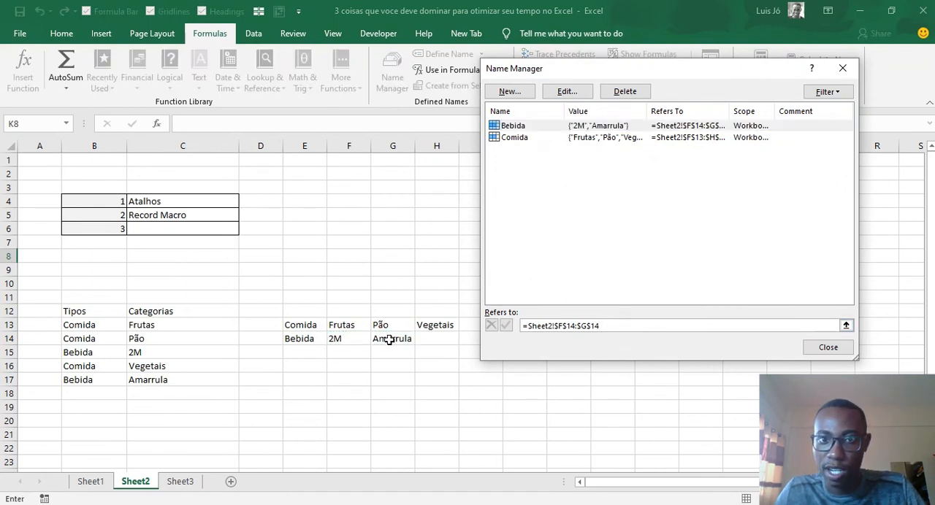
pyautogui.click(534, 137)
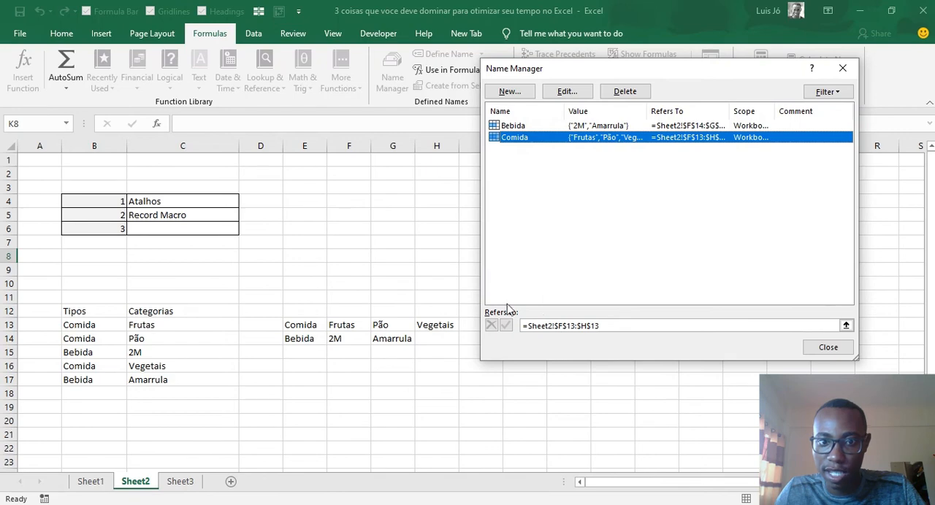
pyautogui.click(580, 326)
pyautogui.press('Escape')
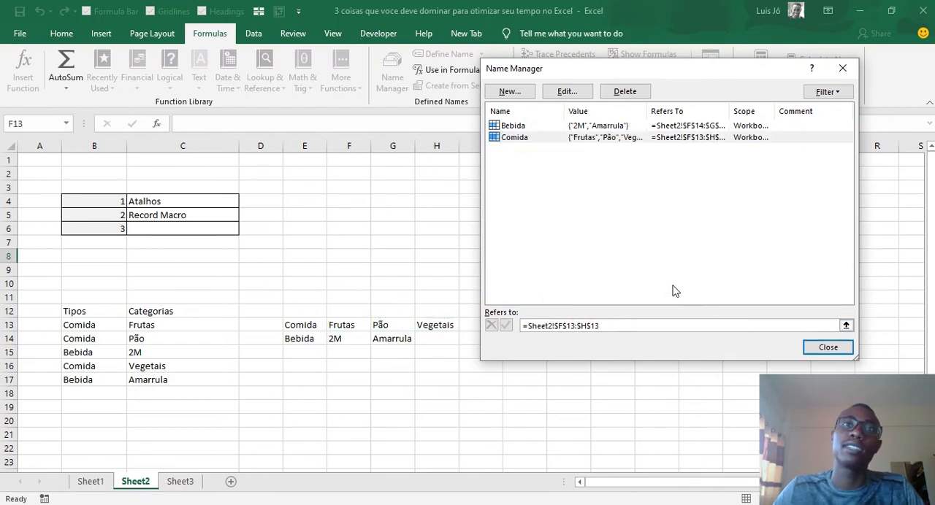
pyautogui.press('Escape')
pyautogui.click(90, 482)
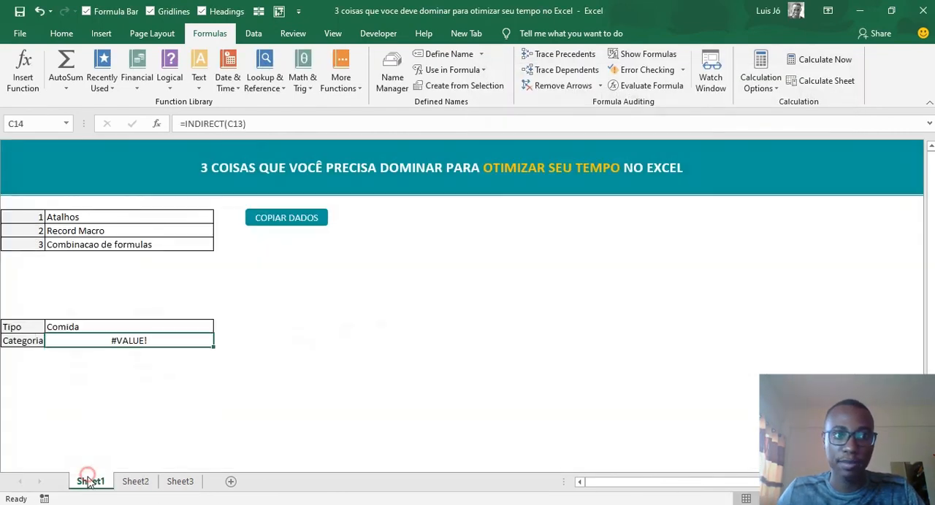
pyautogui.click(144, 481)
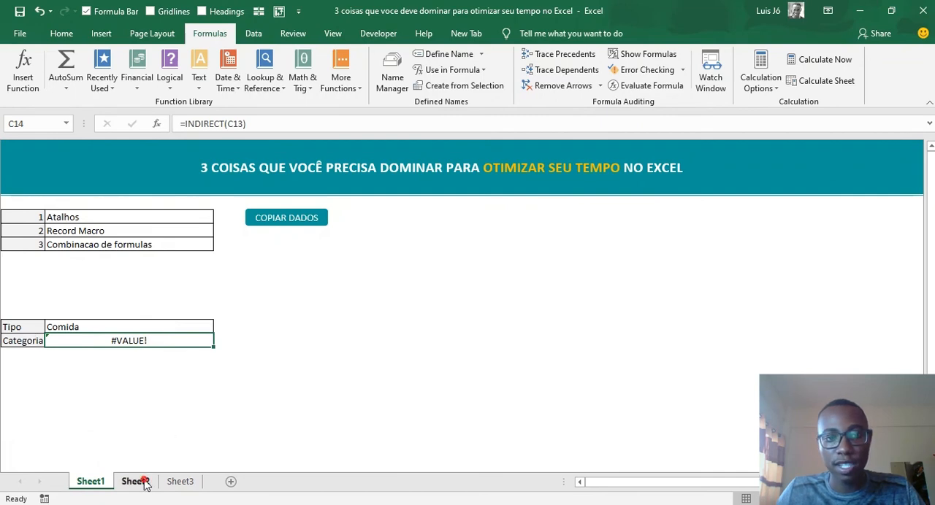
# - Delete both defined names, Bebida and Comida, from the workbook and close the Name Manager
pyautogui.click(318, 328)
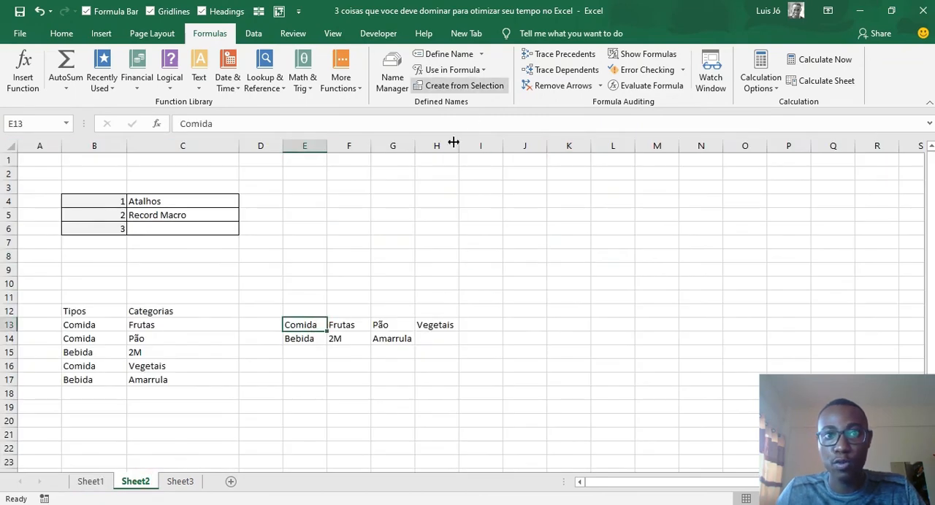
pyautogui.click(401, 78)
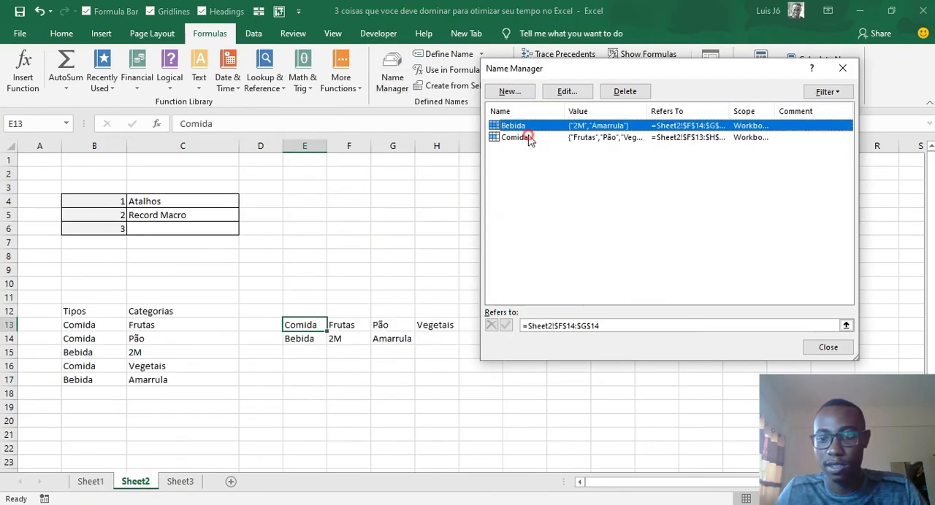
pyautogui.keyDown('shift'); pyautogui.click(527, 138); pyautogui.keyUp('shift')
pyautogui.press('Delete')
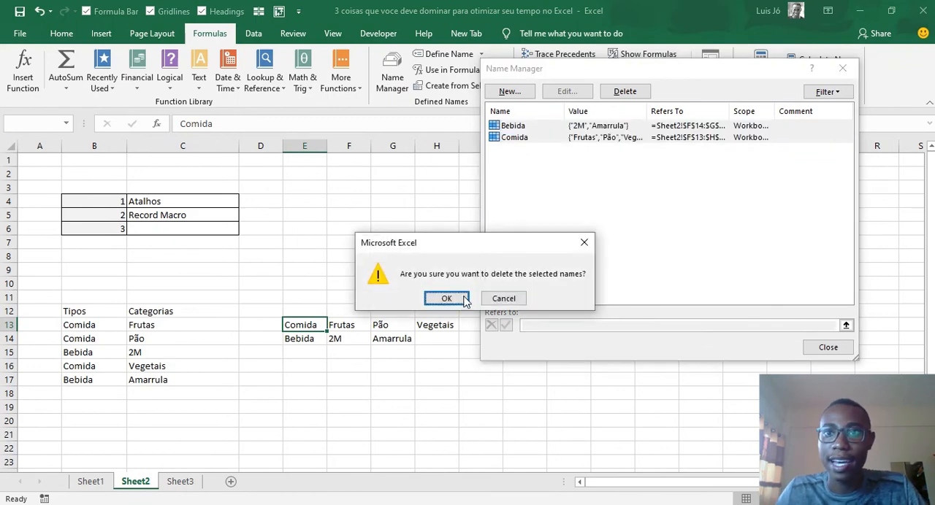
pyautogui.click(462, 298)
pyautogui.click(842, 67)
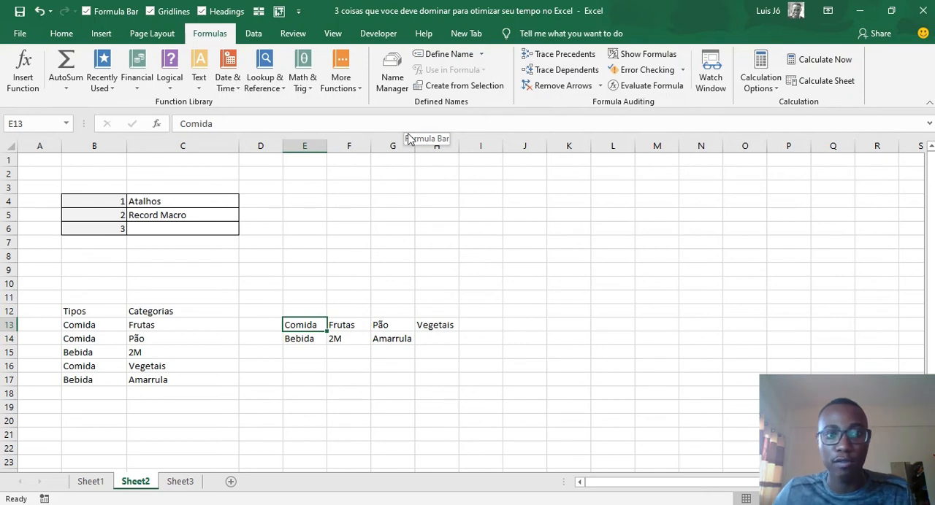
# - Create names from the E13:H14 selection on Sheet2 using only the left column values
pyautogui.click(315, 342)
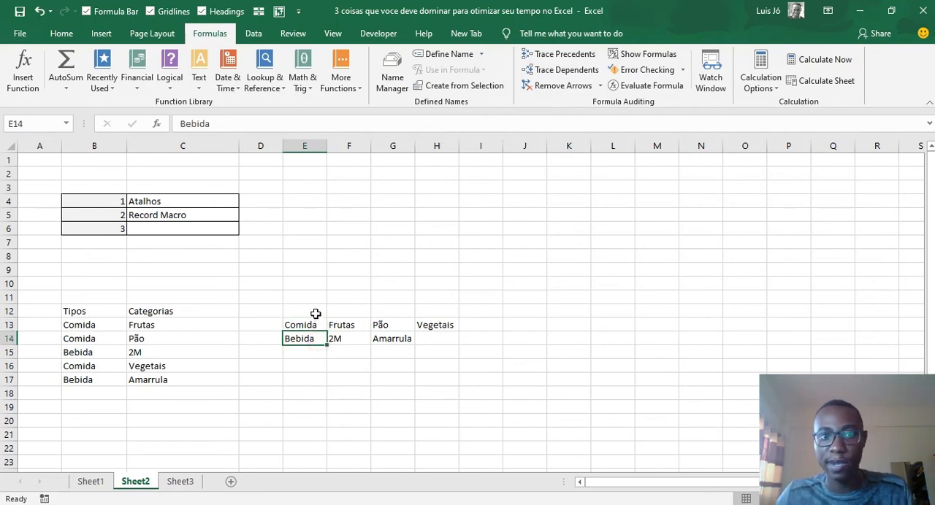
pyautogui.hotkey('ctrl', 'a')
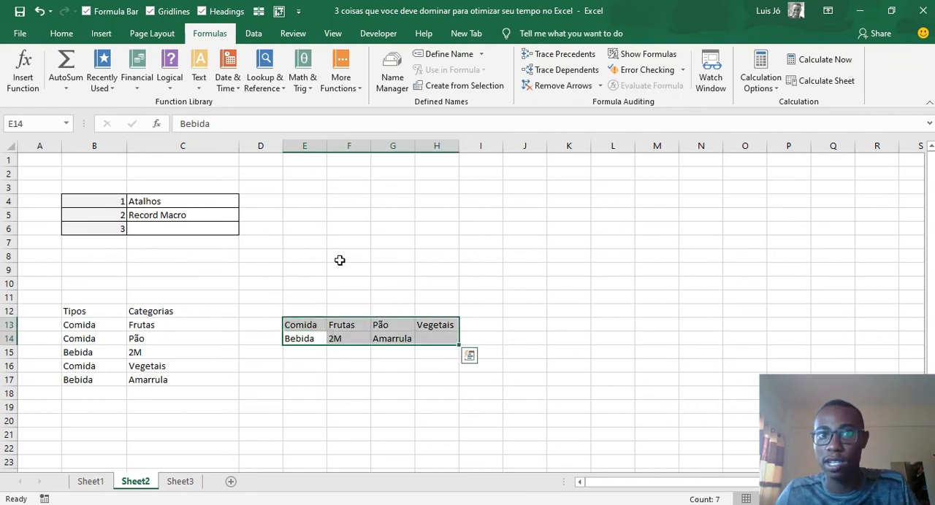
pyautogui.click(460, 85)
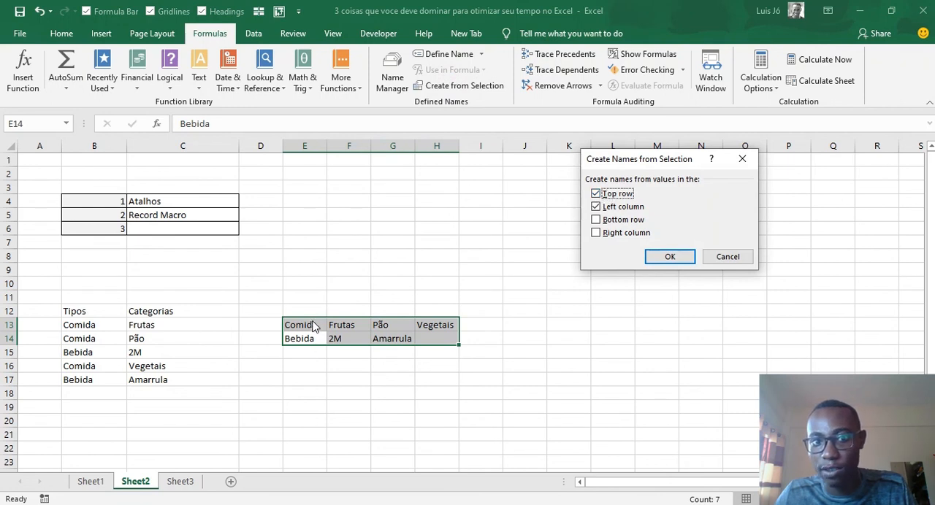
pyautogui.click(592, 195)
pyautogui.click(597, 190)
pyautogui.click(596, 193)
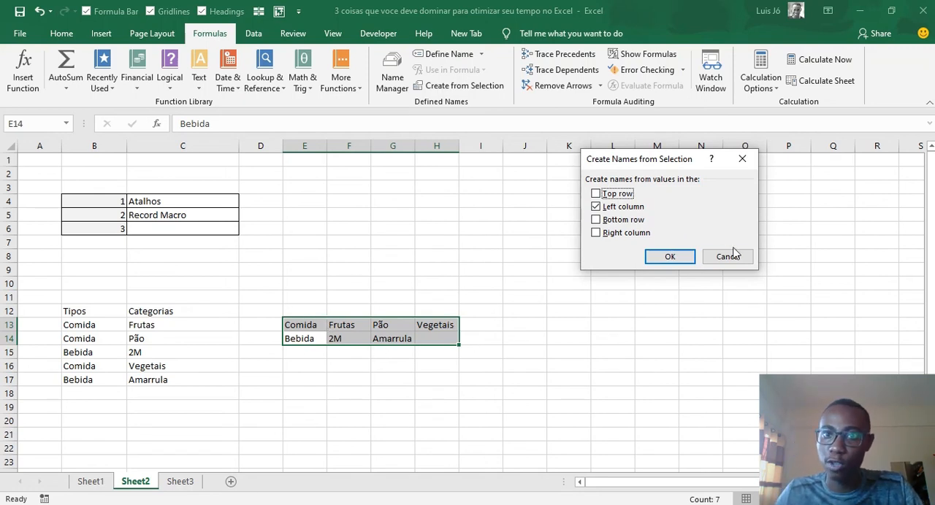
pyautogui.click(596, 208)
pyautogui.click(598, 206)
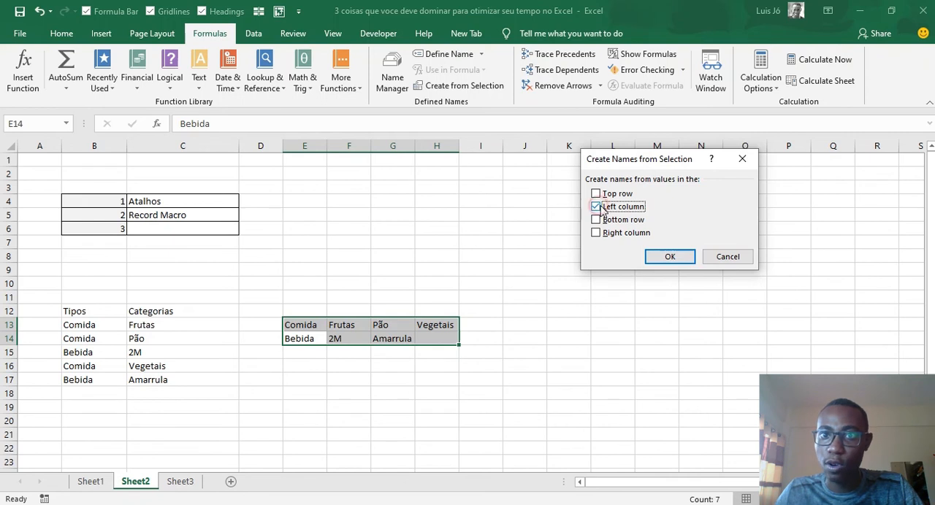
pyautogui.click(668, 256)
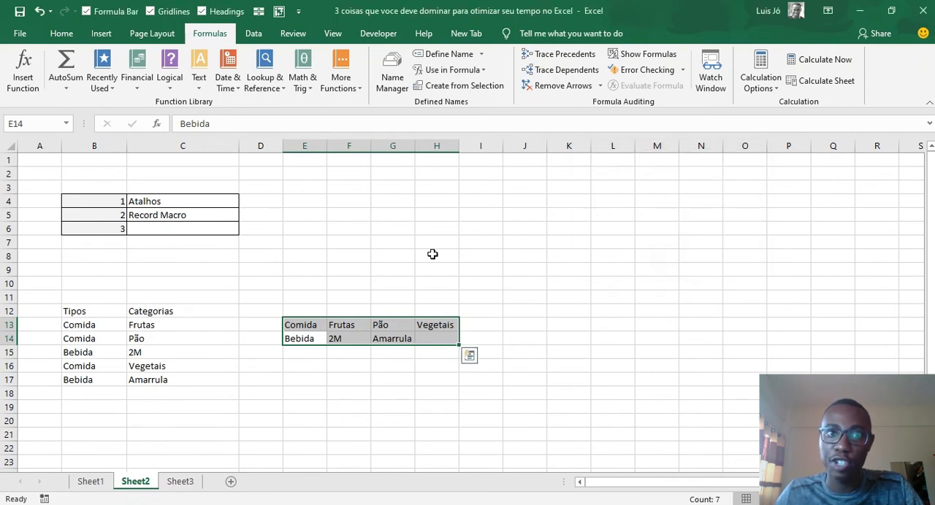
# - Review the ranges that the newly created Bebida and Comida names refer to in the Name Manager
pyautogui.click(406, 73)
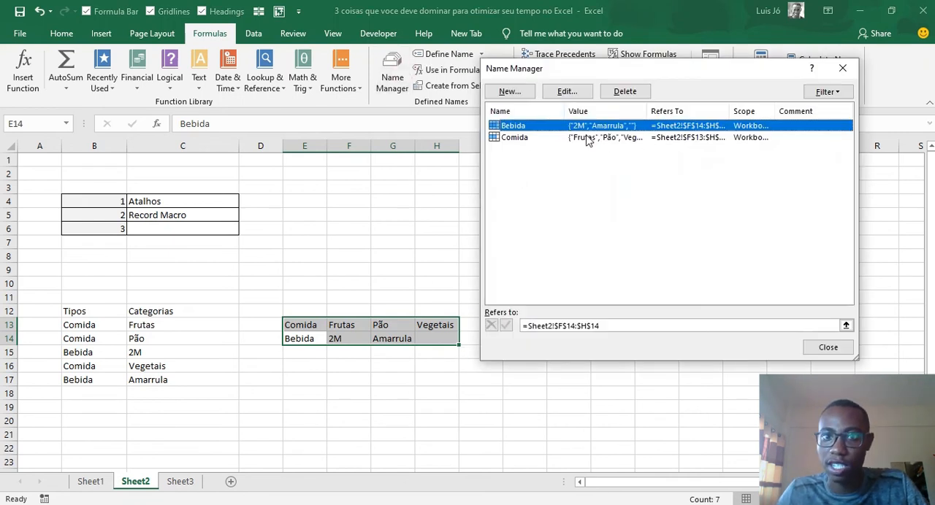
pyautogui.click(615, 325)
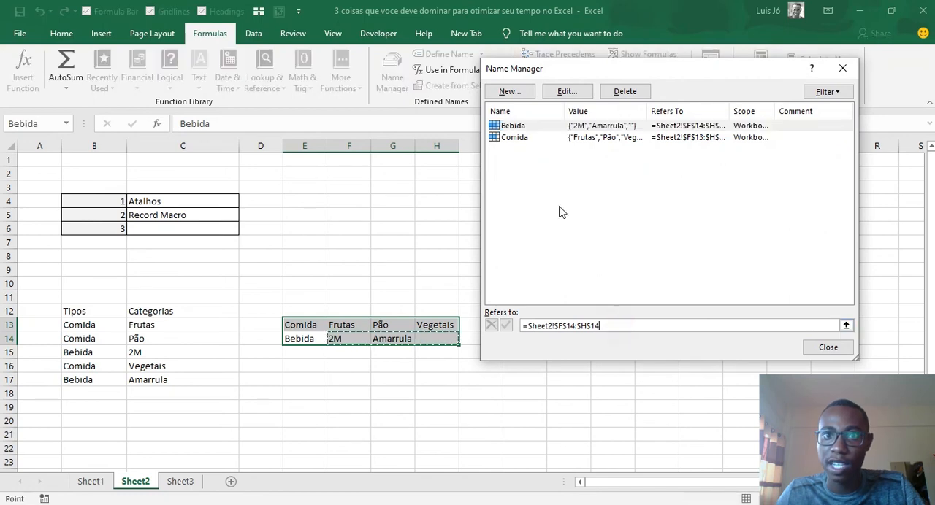
pyautogui.click(549, 138)
pyautogui.click(613, 326)
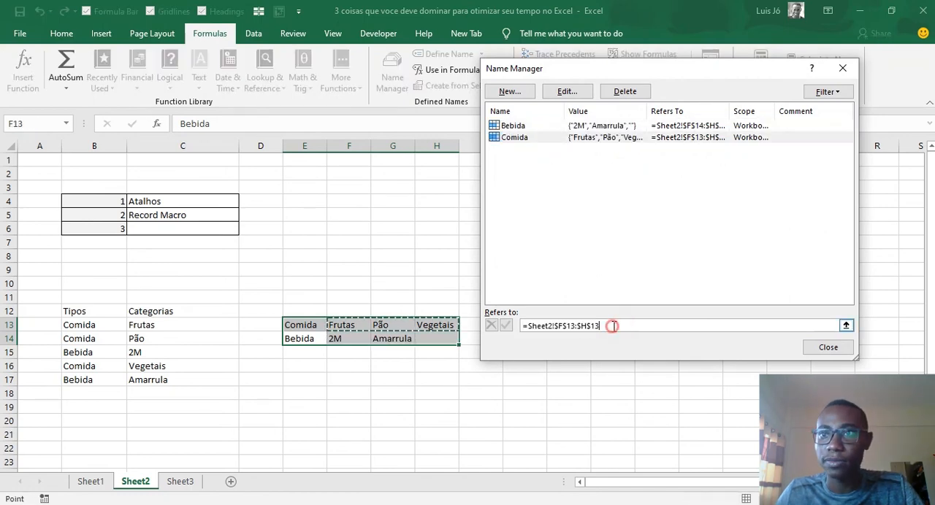
pyautogui.click(842, 68)
pyautogui.click(417, 259)
# - Examine the =INDIRECT(C13) formula in the Categoria cell C14 on Sheet1
pyautogui.click(103, 482)
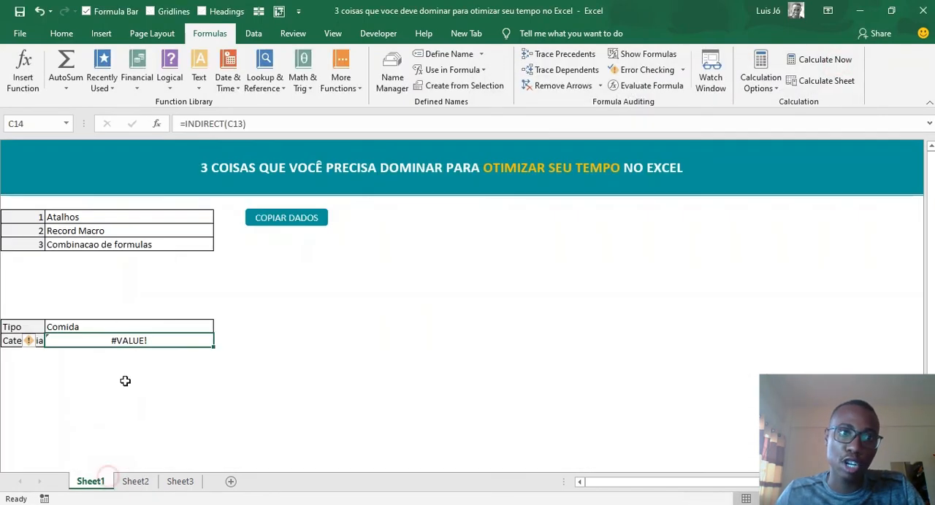
pyautogui.click(121, 349)
pyautogui.click(267, 125)
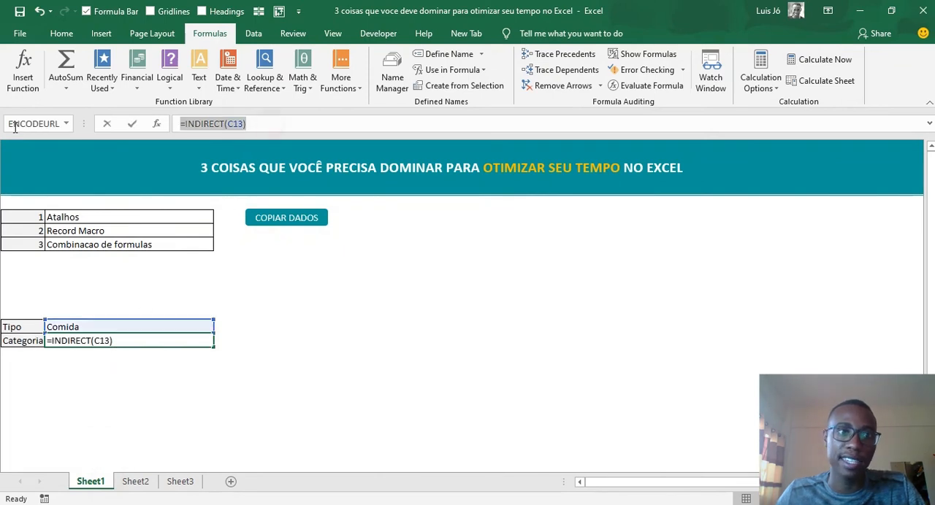
pyautogui.press('Escape')
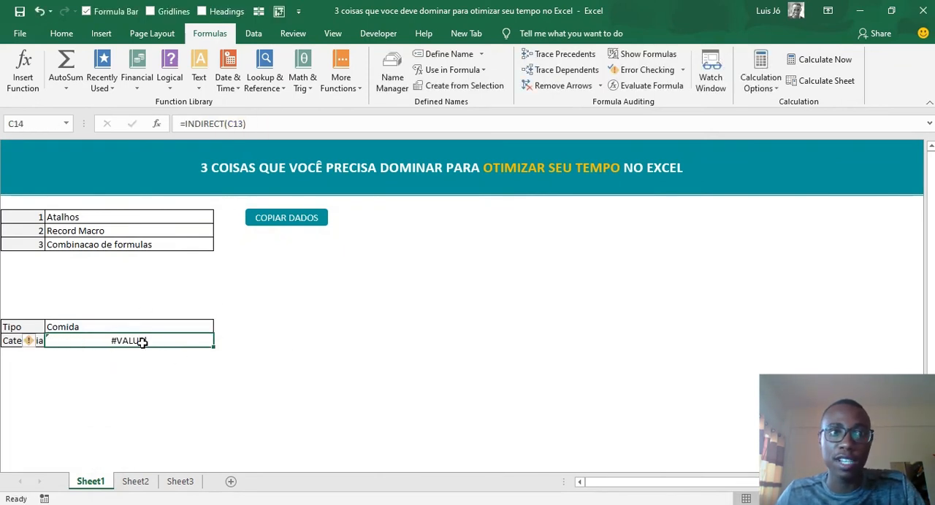
pyautogui.click(247, 125)
pyautogui.press('Escape')
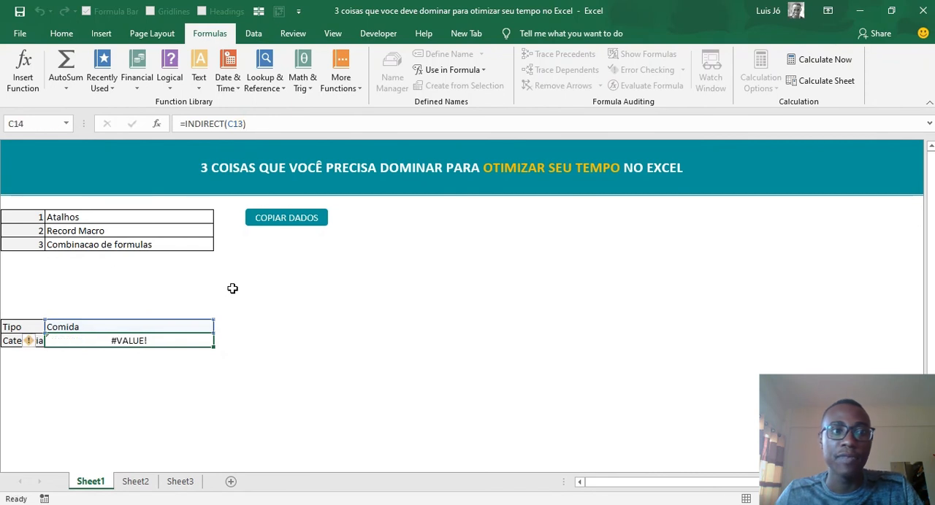
pyautogui.click(283, 125)
pyautogui.press('Escape')
pyautogui.click(170, 342)
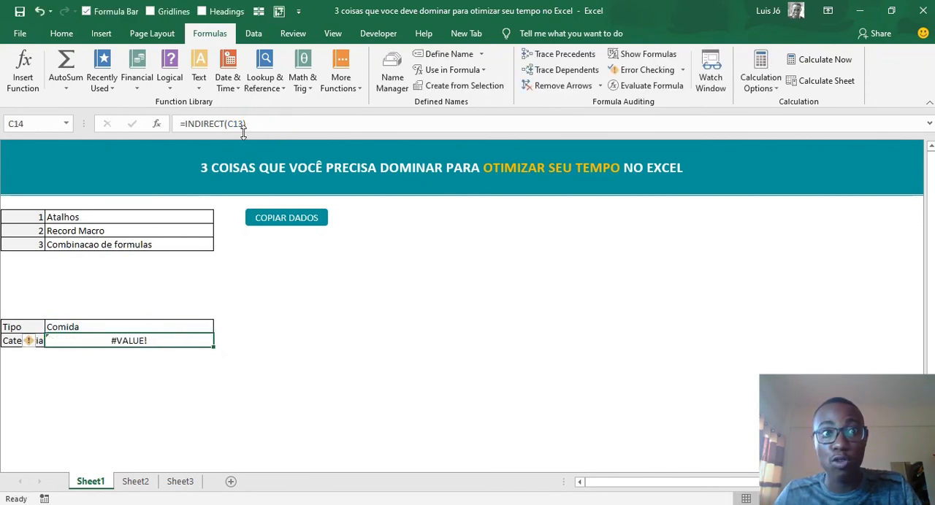
pyautogui.click(267, 118)
pyautogui.press('Return')
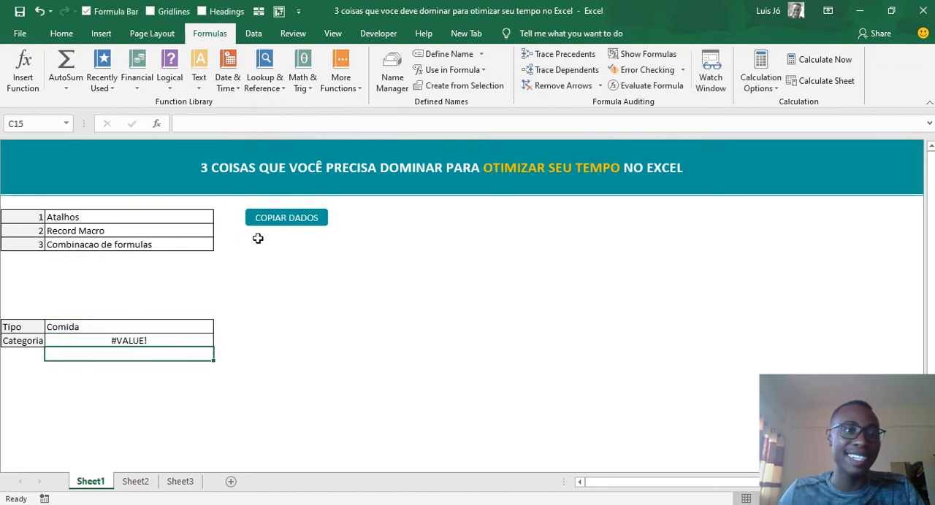
pyautogui.click(138, 340)
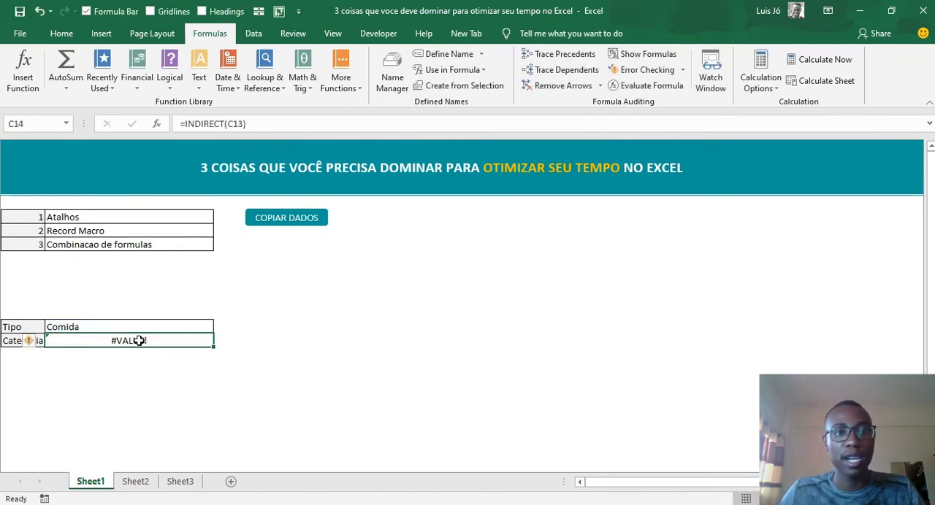
pyautogui.click(142, 327)
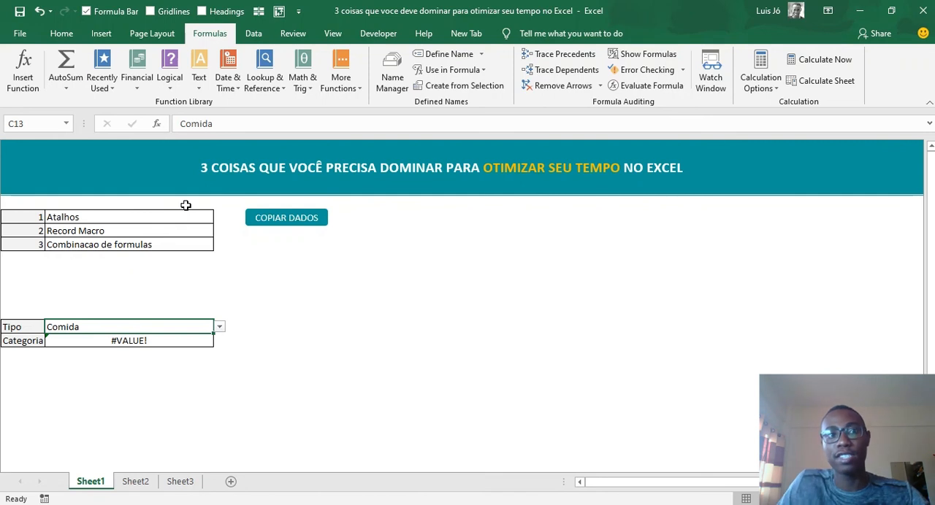
pyautogui.click(119, 228)
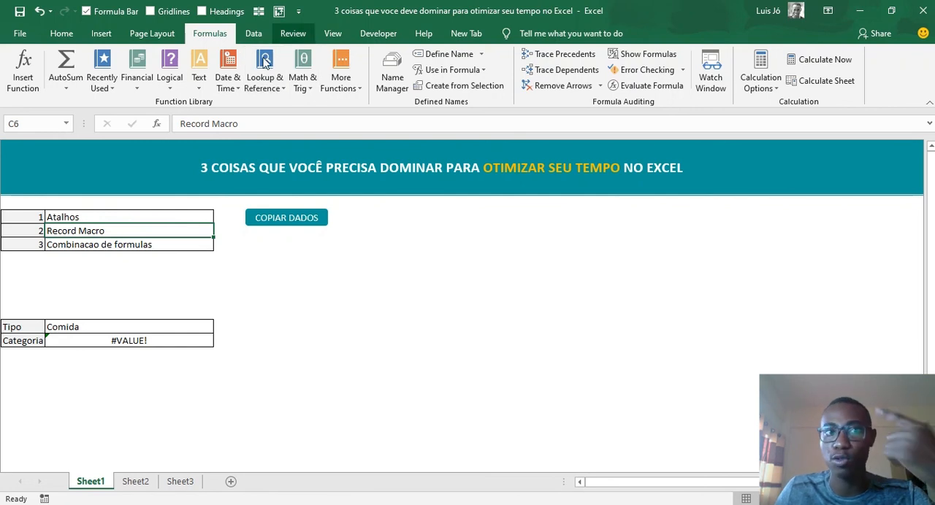
pyautogui.click(130, 327)
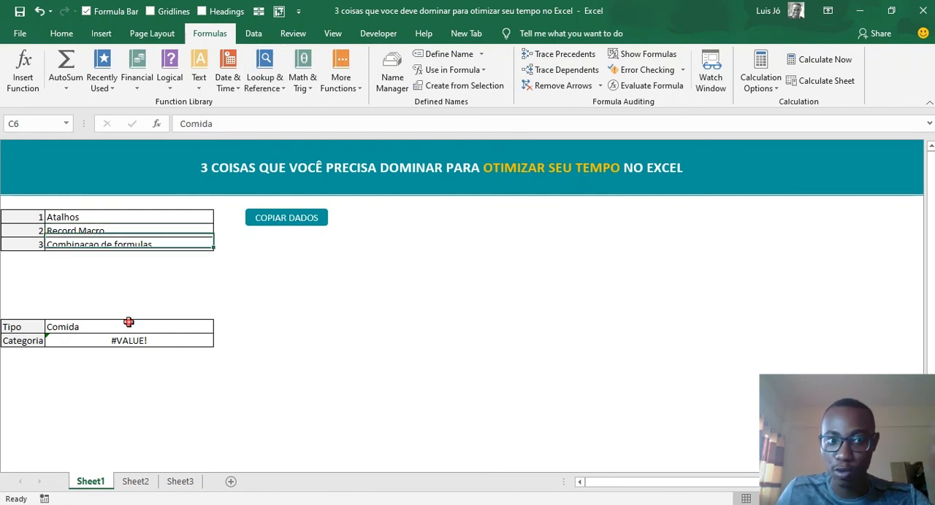
pyautogui.click(130, 339)
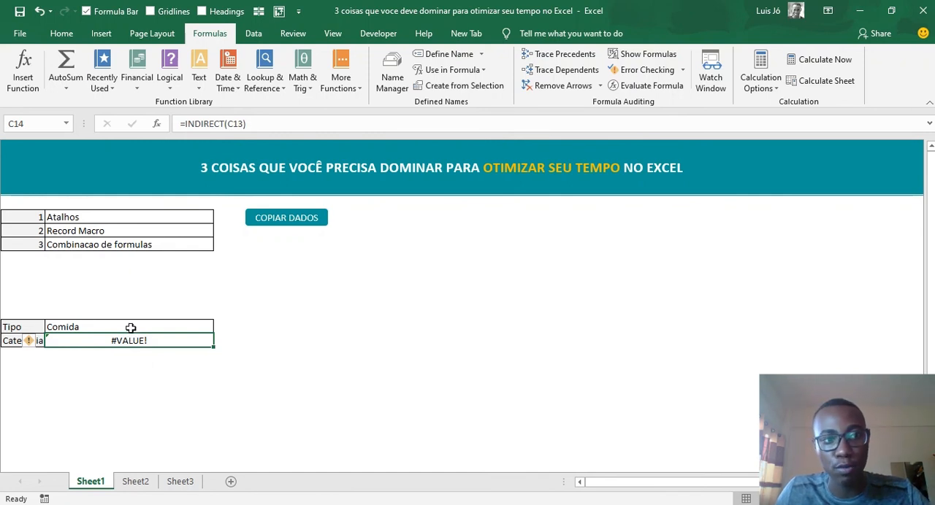
pyautogui.click(97, 328)
# - Copy the INDIRECT(C13) text, without its equals sign, from the formula in the Categoria cell C14
pyautogui.click(100, 340)
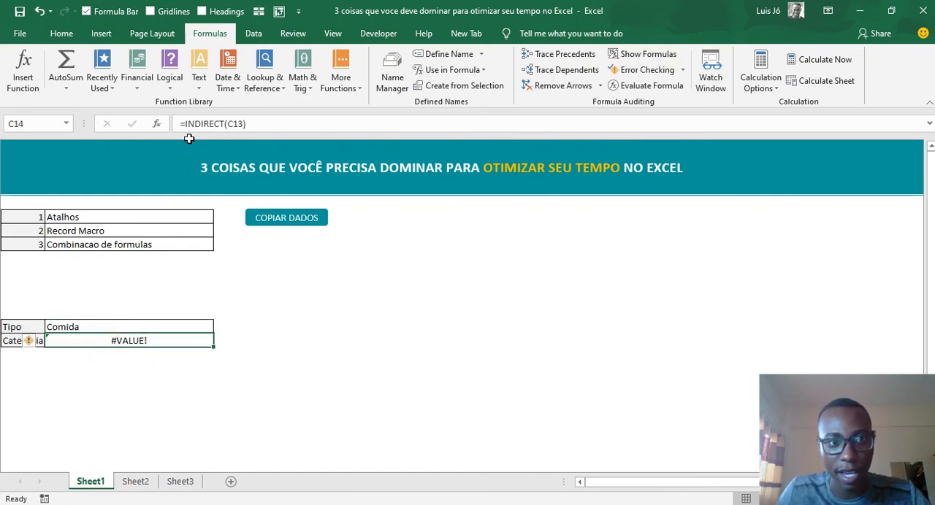
pyautogui.moveTo(185, 124); pyautogui.dragTo(251, 124)
pyautogui.hotkey('ctrl', 'c')
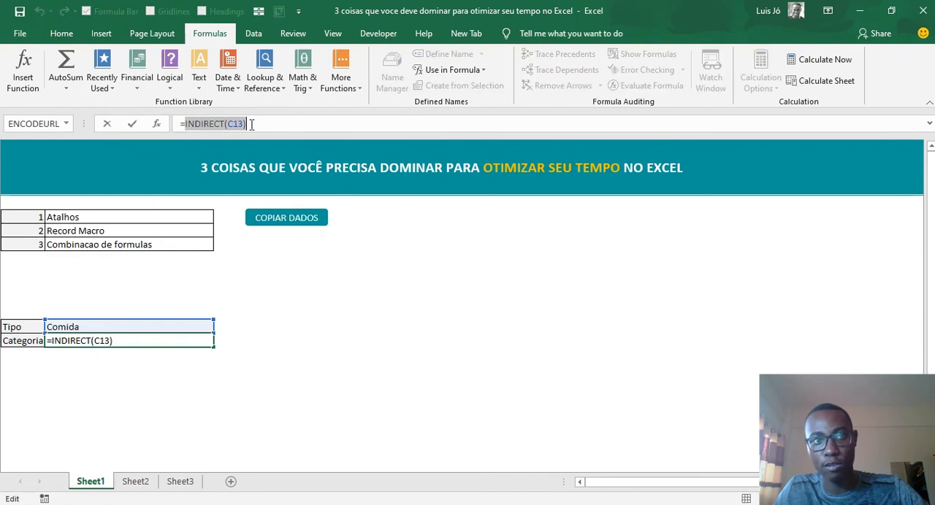
pyautogui.press('Escape')
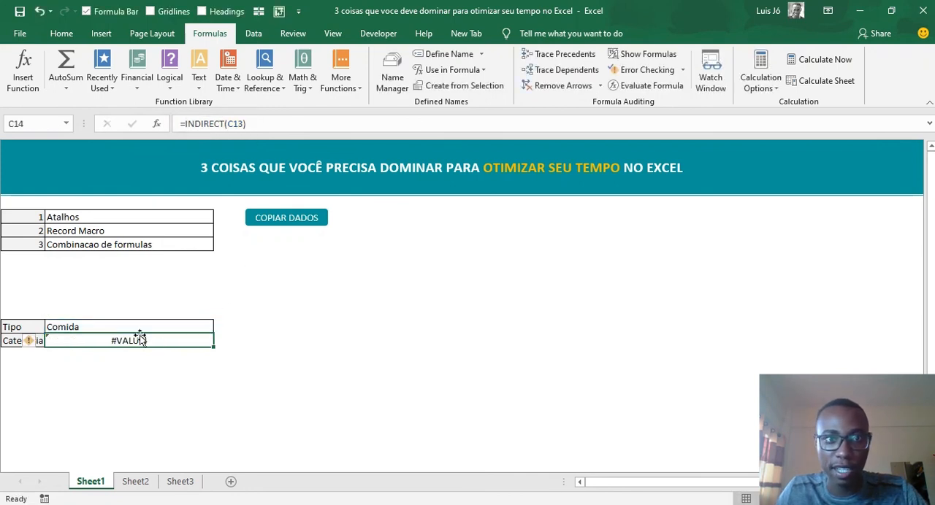
# - Apply data validation to the Categoria cell C14, allowing a List with the source =INDIRECT(C13)
pyautogui.click(254, 33)
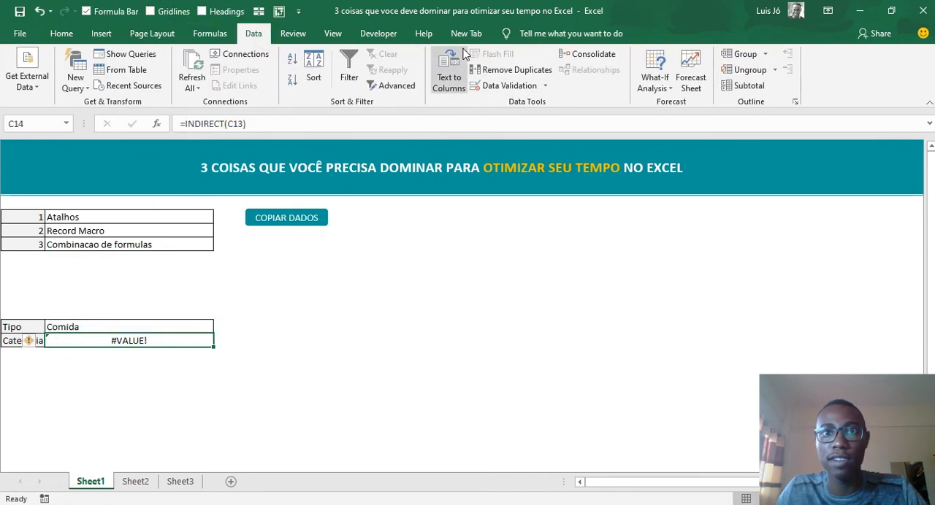
pyautogui.click(496, 86)
pyautogui.click(591, 179)
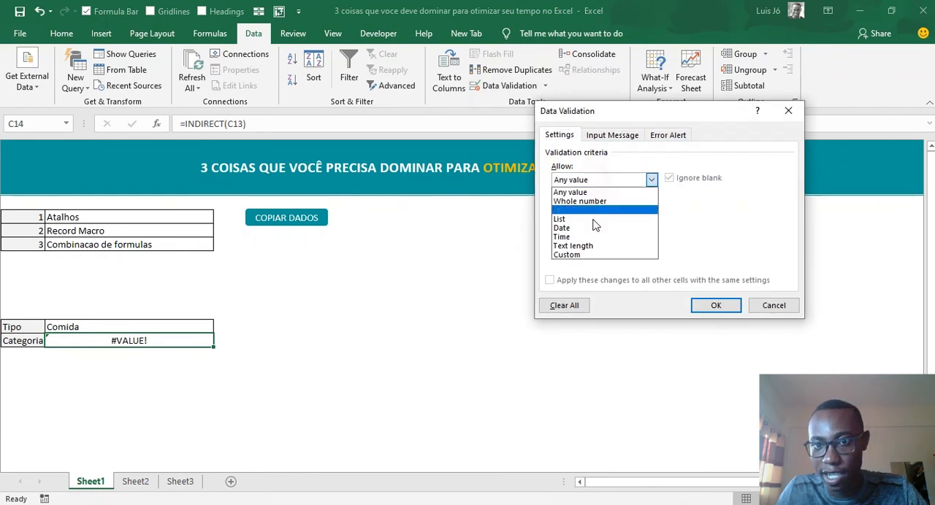
pyautogui.click(595, 221)
pyautogui.click(607, 238)
pyautogui.hotkey('ctrl', 'v')
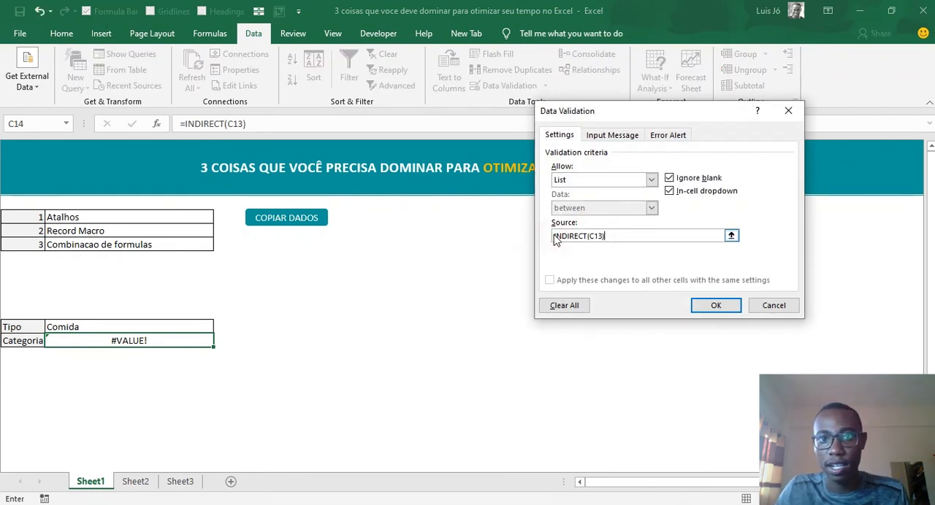
pyautogui.write('=')
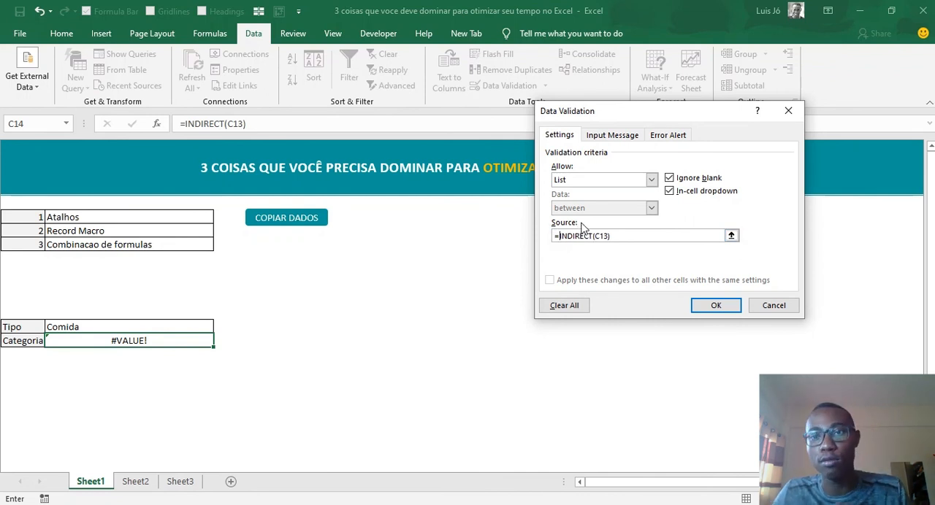
pyautogui.click(719, 305)
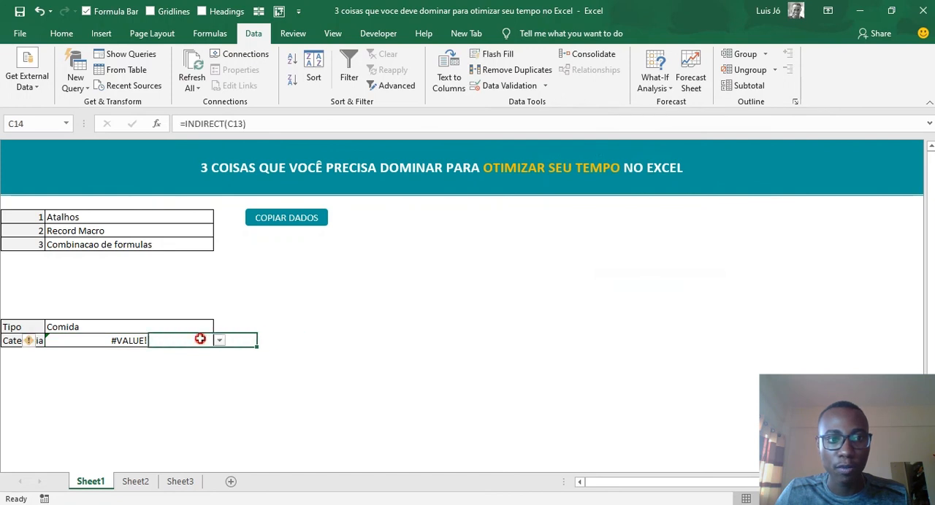
# - Test the Categoria drop-down for Comida by choosing Frutas and then Vegetais
pyautogui.click(219, 341)
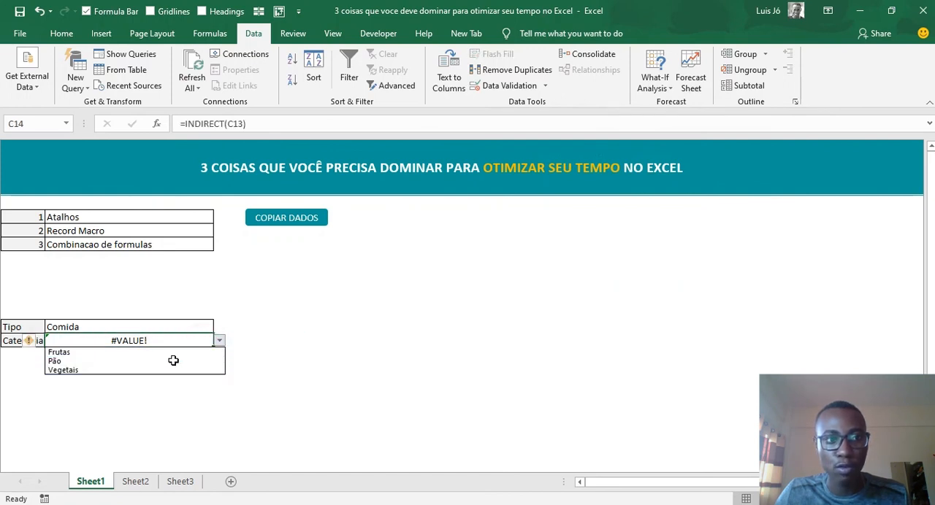
pyautogui.click(160, 352)
pyautogui.click(146, 327)
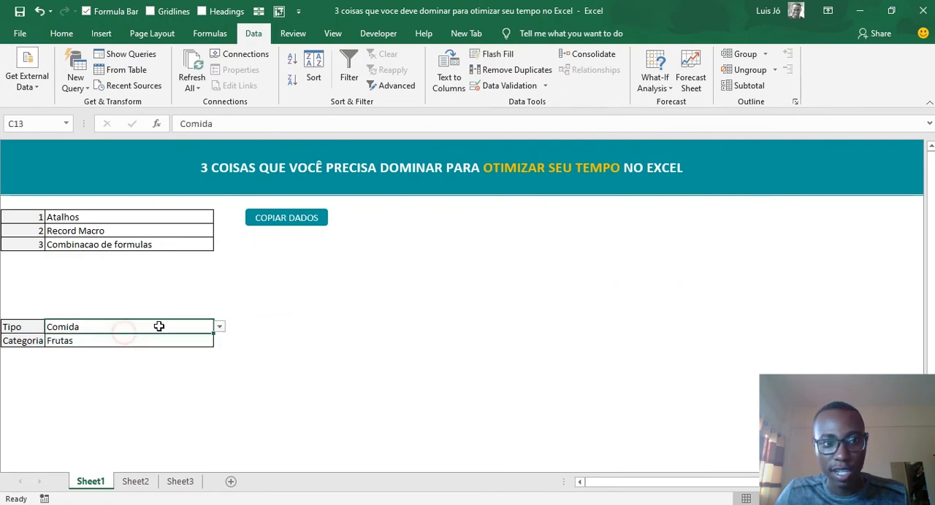
pyautogui.click(210, 342)
pyautogui.click(219, 341)
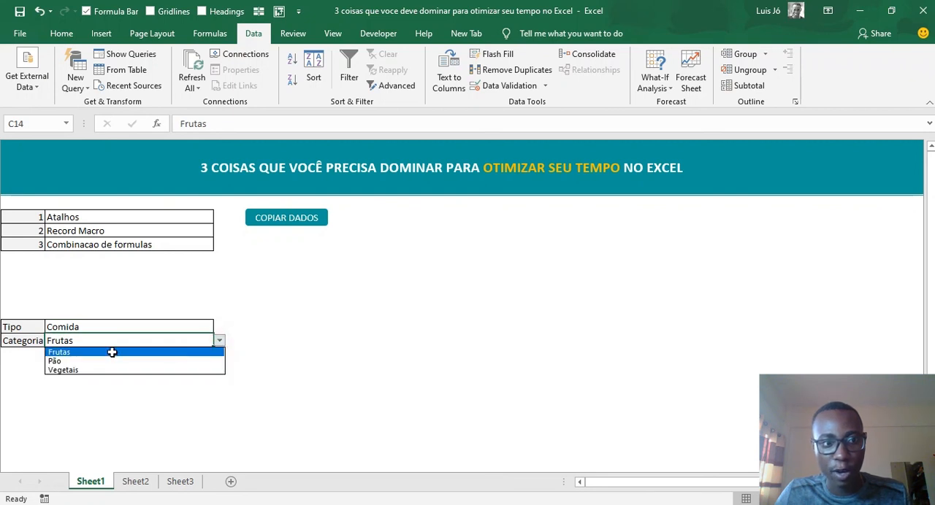
pyautogui.click(97, 371)
# - Test the dependent list by setting Tipo to Bebida and Categoria to 2M
pyautogui.click(202, 328)
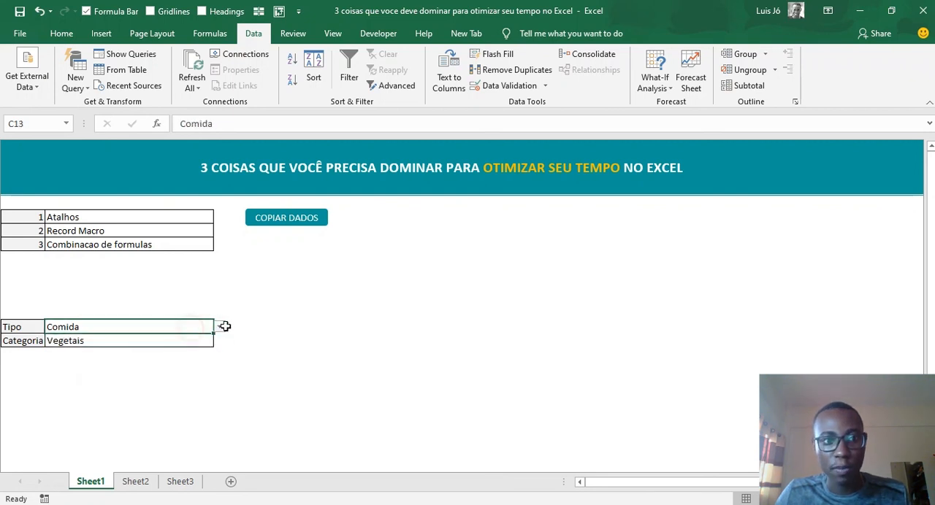
pyautogui.click(225, 327)
pyautogui.click(202, 327)
pyautogui.click(217, 329)
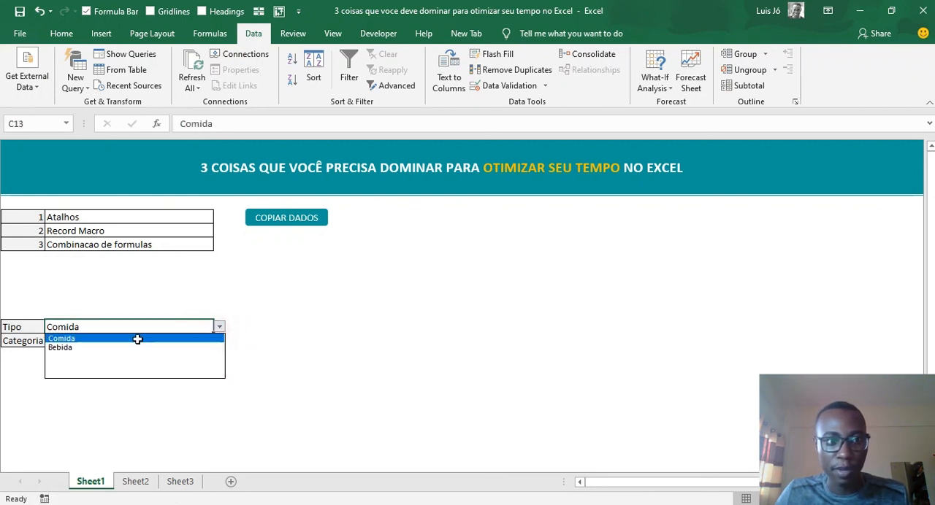
pyautogui.click(112, 346)
pyautogui.click(220, 342)
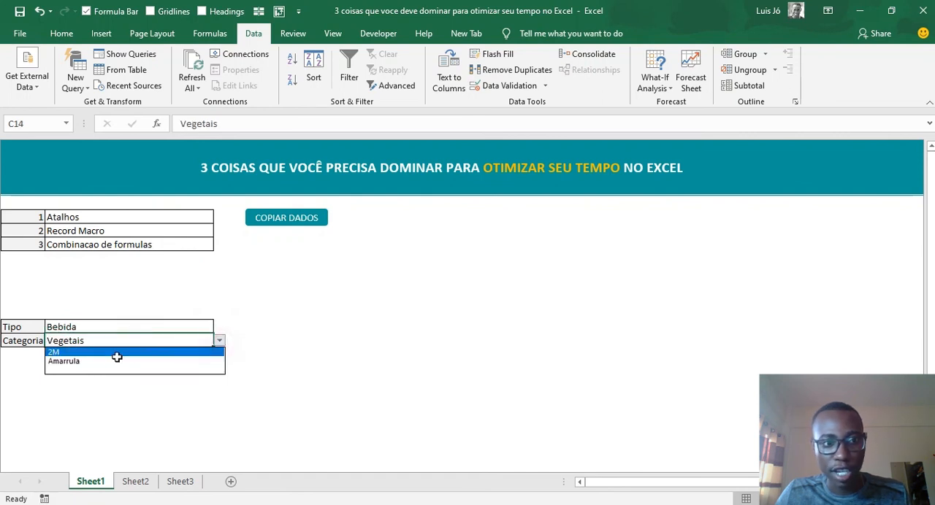
pyautogui.click(100, 352)
pyautogui.click(218, 341)
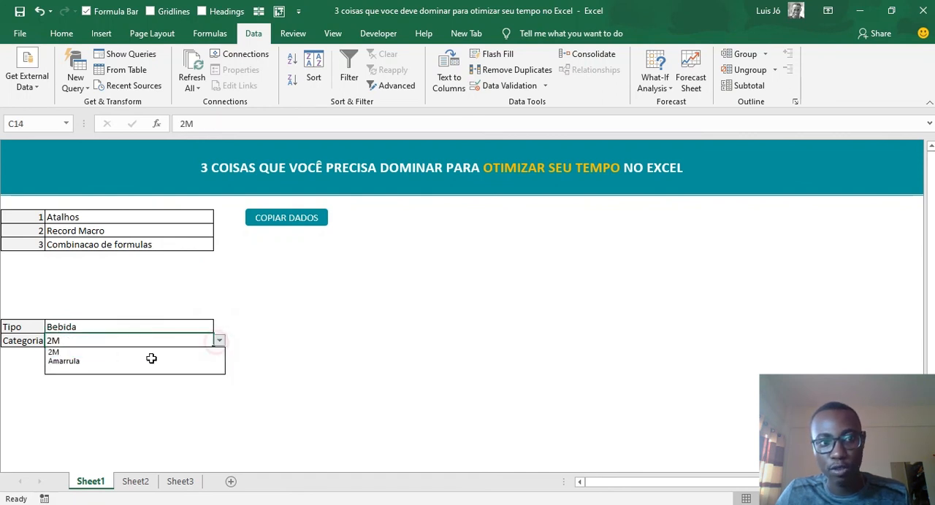
pyautogui.click(109, 370)
pyautogui.click(218, 342)
pyautogui.click(153, 352)
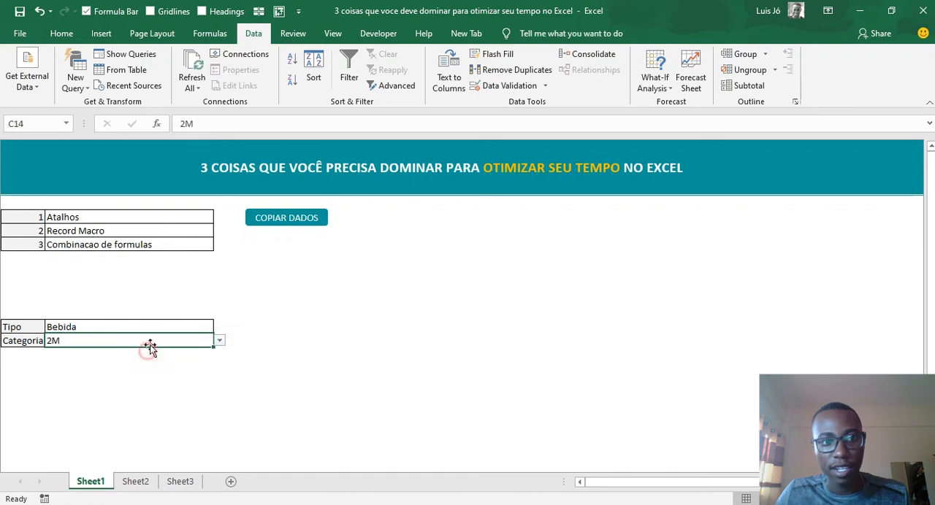
# - Set Tipo to Comida and choose Pão as the Categoria
pyautogui.click(156, 329)
pyautogui.click(219, 327)
pyautogui.click(103, 340)
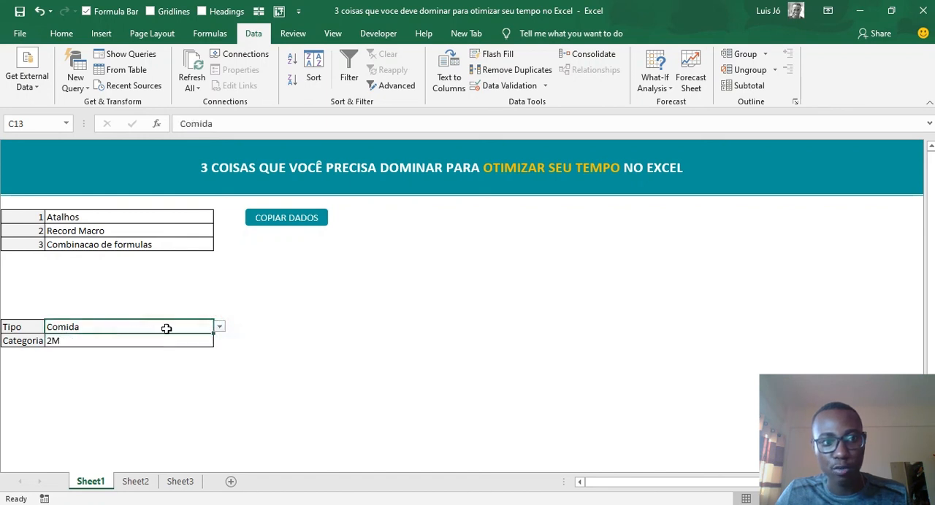
pyautogui.click(141, 343)
pyautogui.click(219, 342)
pyautogui.click(156, 360)
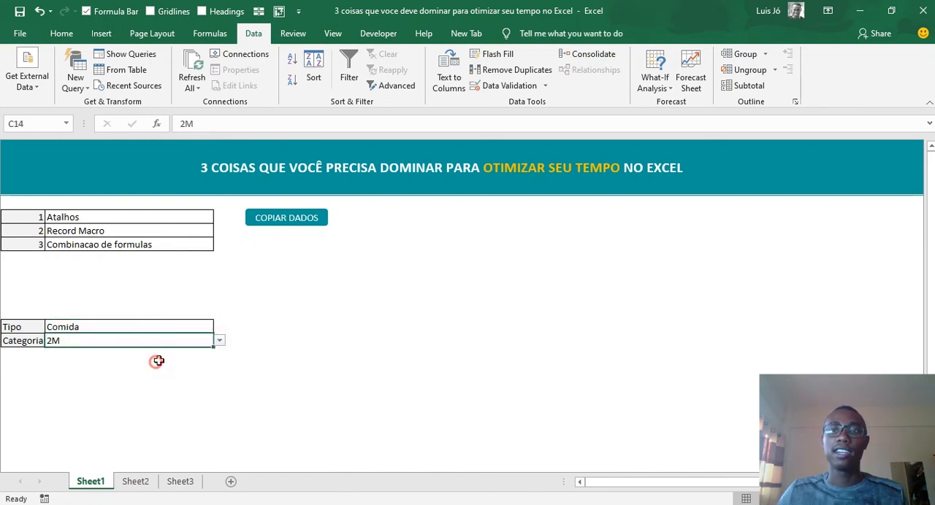
pyautogui.click(308, 296)
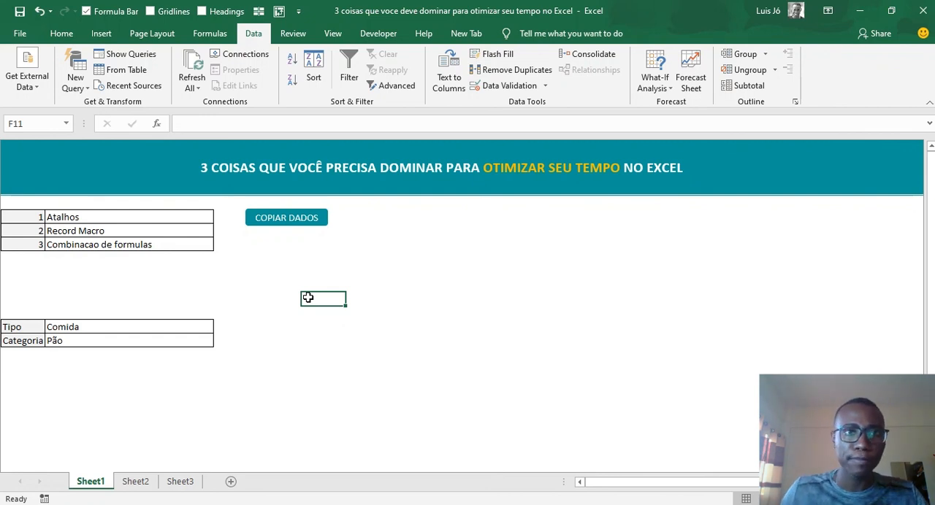
pyautogui.click(211, 34)
pyautogui.click(384, 297)
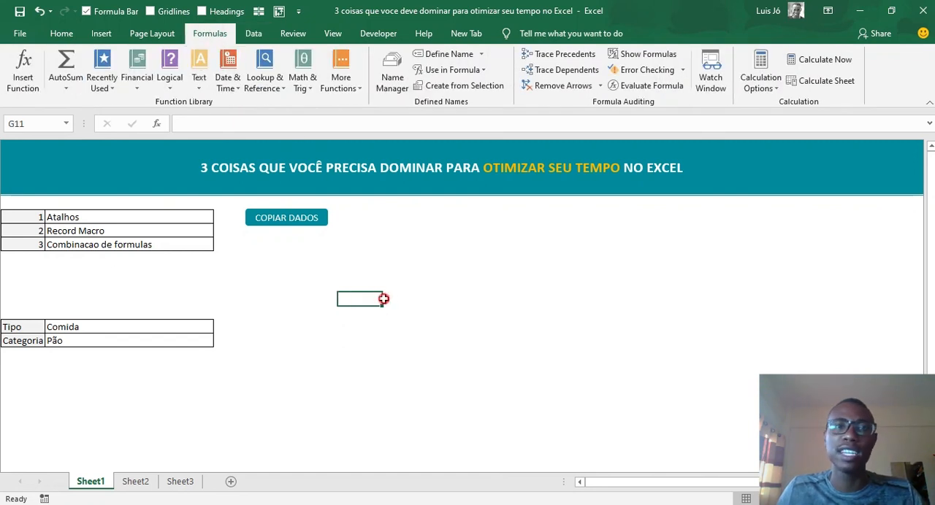